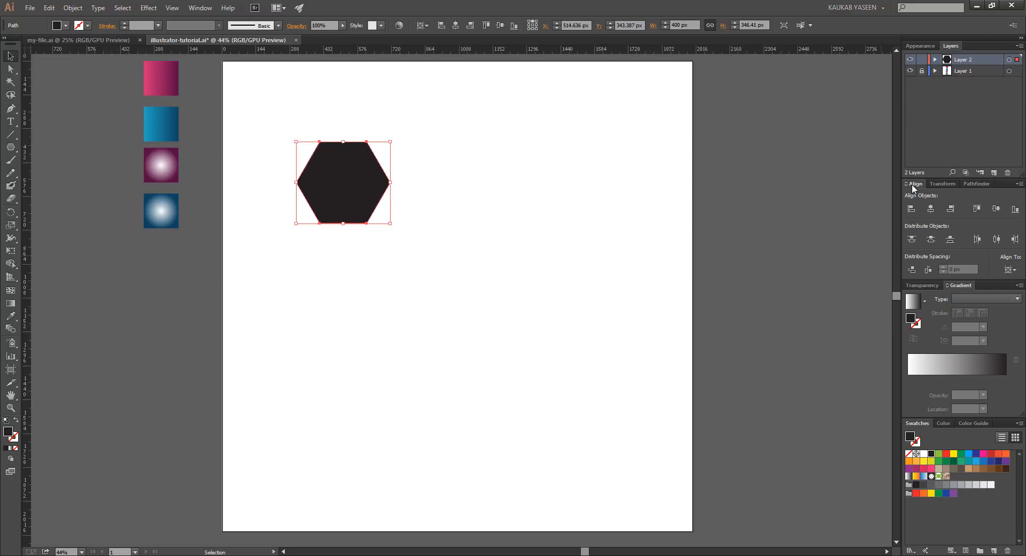
Step: Centre the black hexagon horizontally and vertically on the artboard
left_click(209, 8)
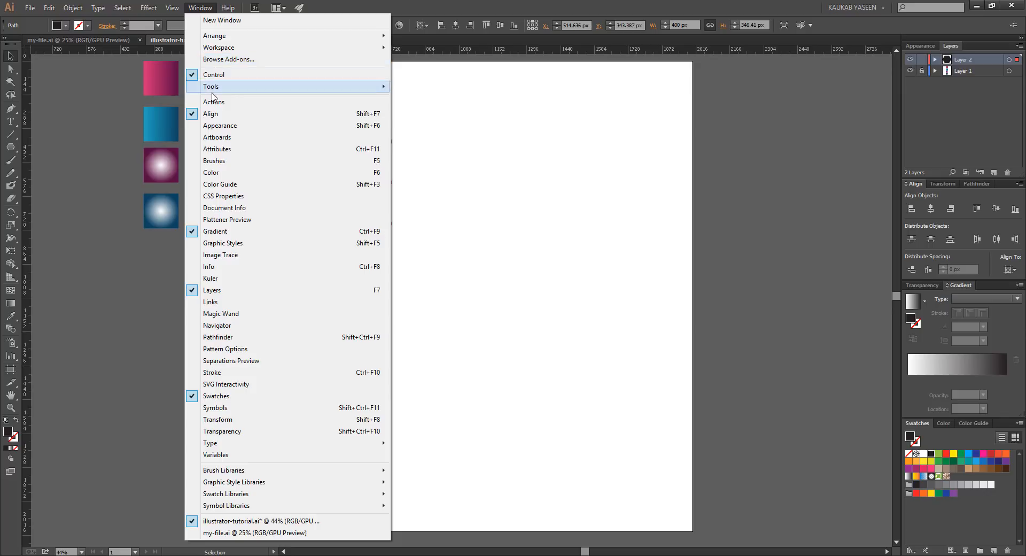
left_click(441, 109)
left_click(337, 189)
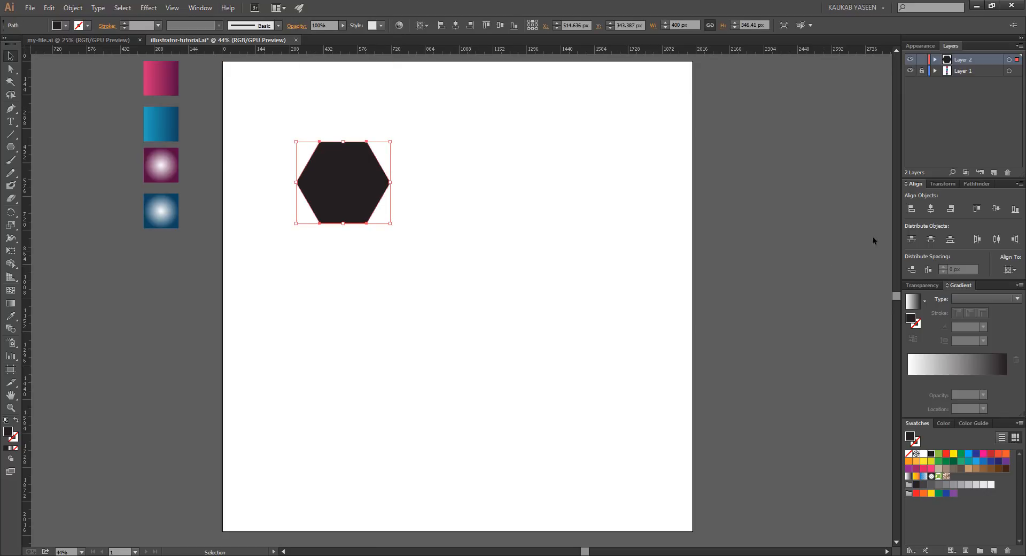
left_click(931, 209)
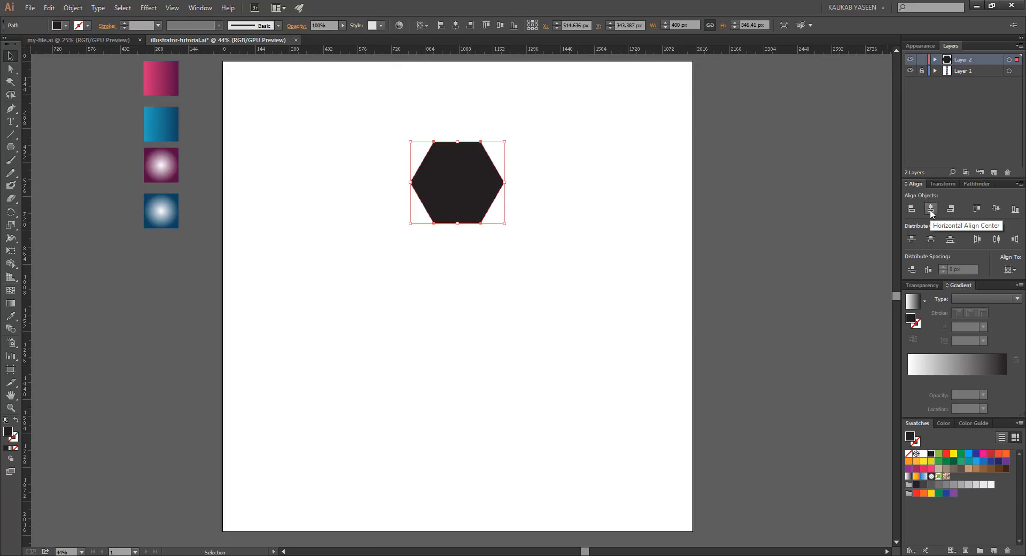
left_click(996, 209)
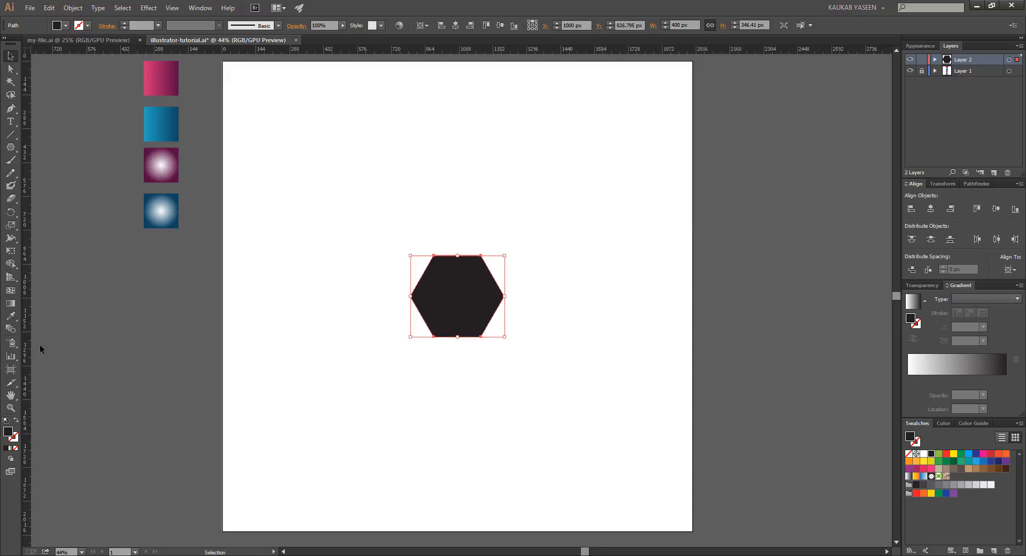
Step: Add a vertical and a horizontal ruler guide crossing near the hexagon's centre
left_click_drag(27, 350, 456, 394)
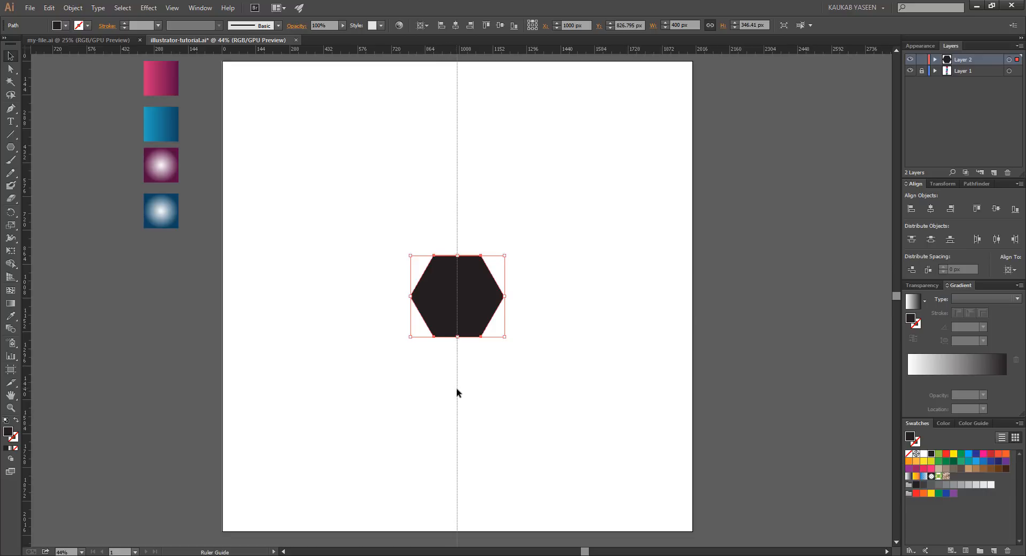
left_click(481, 281)
left_click_drag(479, 49, 518, 295)
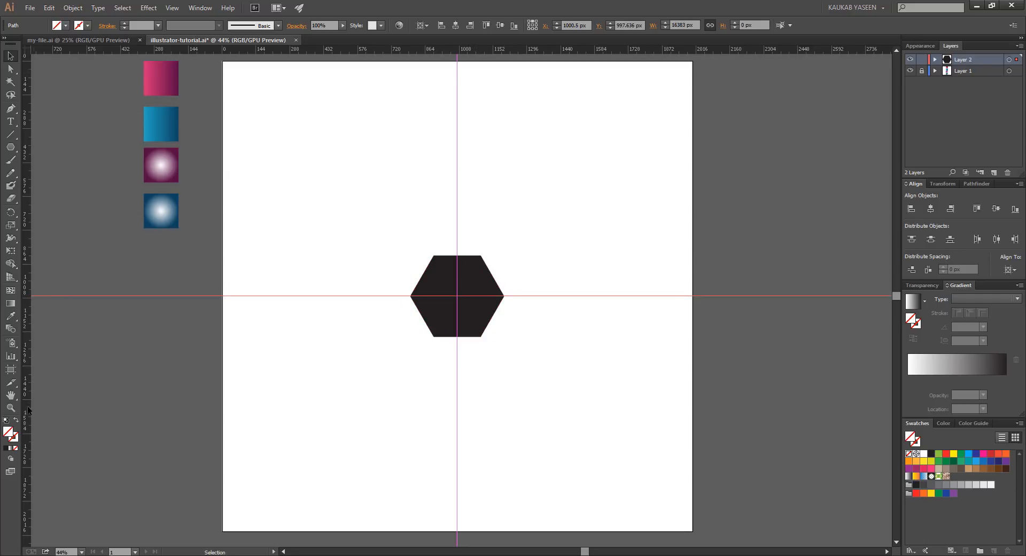
Step: Shift the horizontal guide to Y 1000 px so it runs exactly through the hexagon's left corner
left_click(10, 407)
left_click_drag(407, 289, 593, 367)
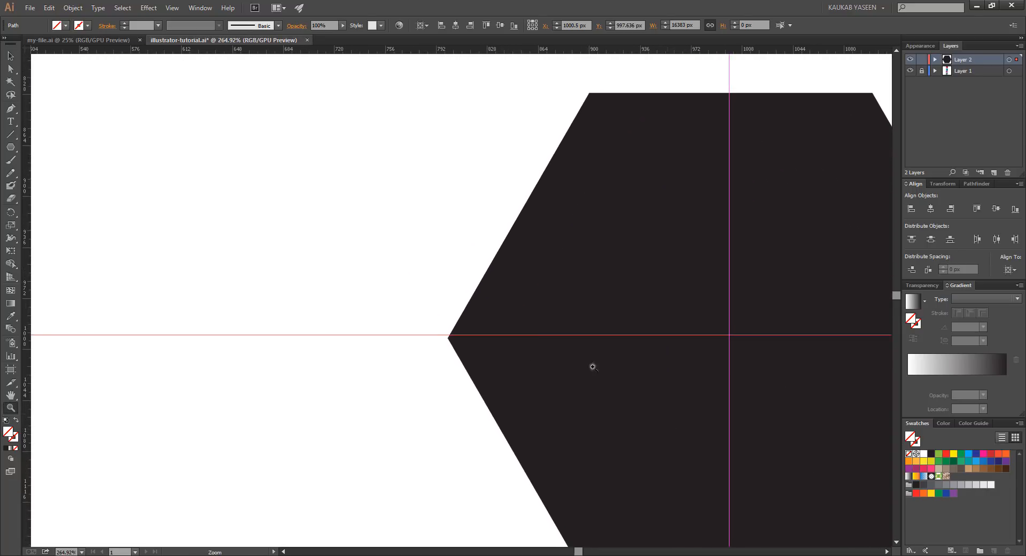
left_click(10, 55)
left_click_drag(373, 336, 376, 338)
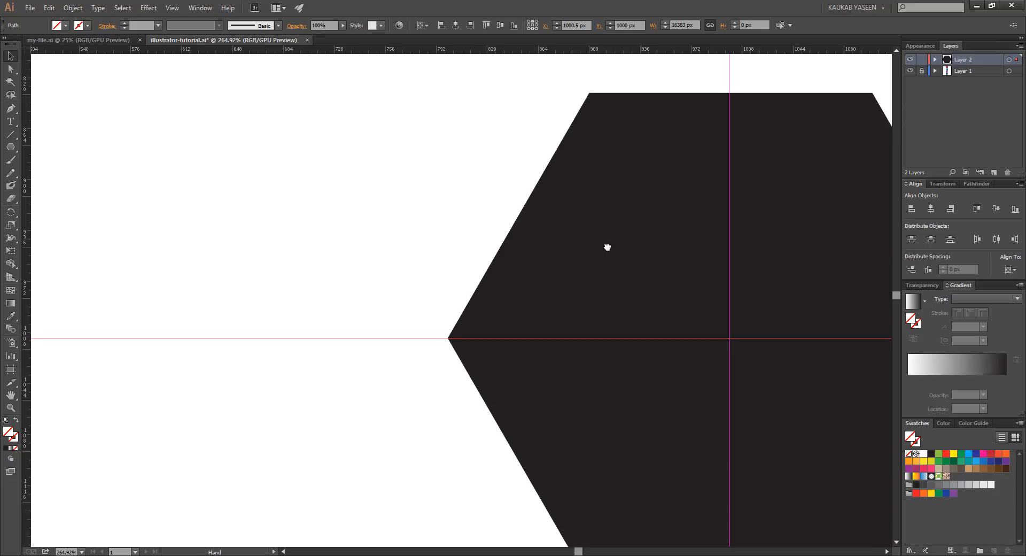
Step: Shift the vertical guide to X 1000 px so it passes exactly through the hexagon's centre
left_click_drag(641, 240, 359, 261)
left_click(359, 262)
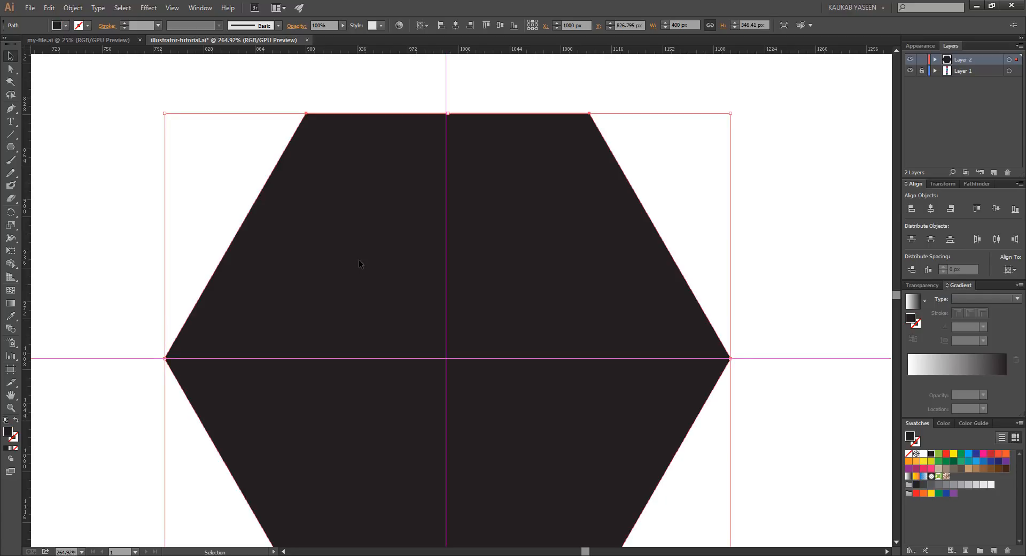
left_click(446, 196)
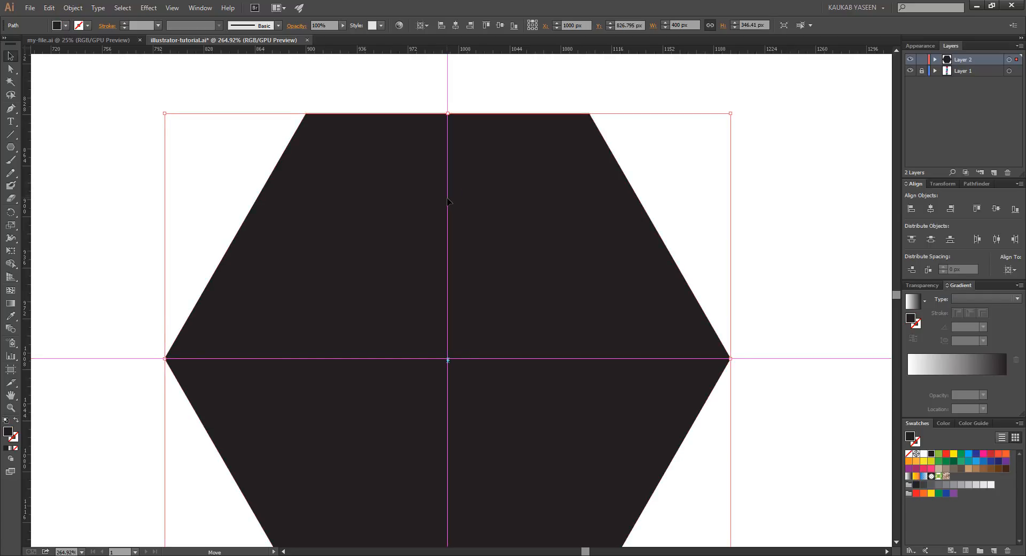
key("a")
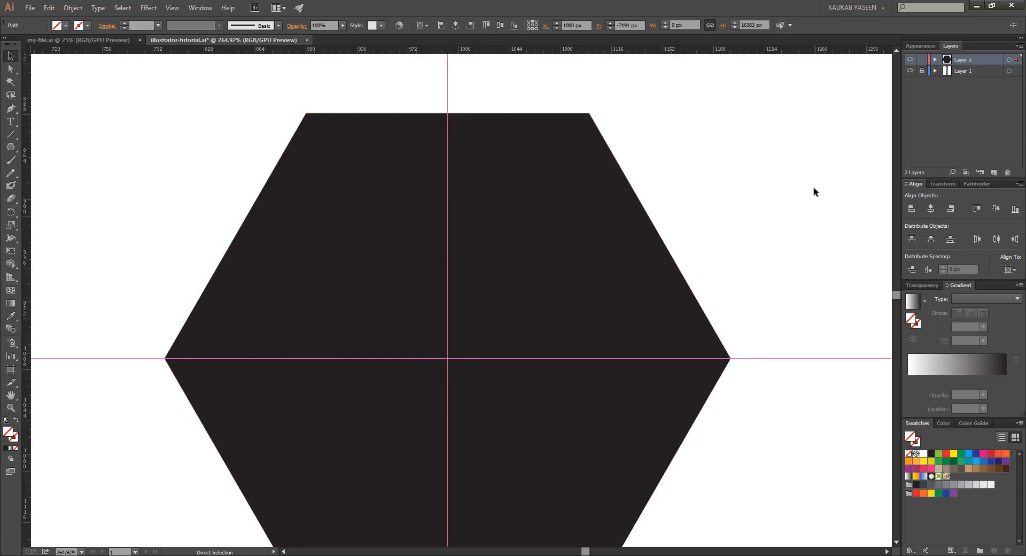
key("ctrl+0")
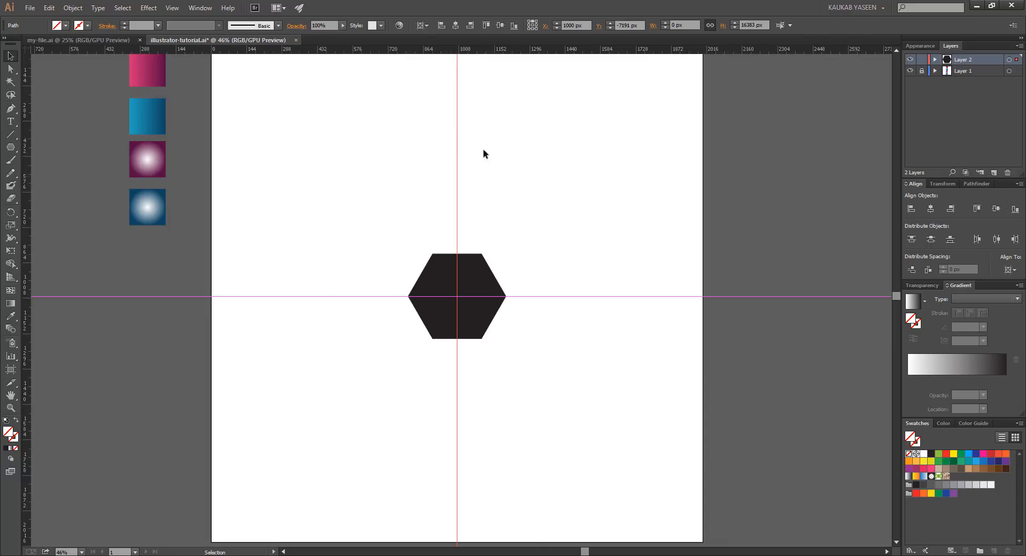
left_click(370, 157)
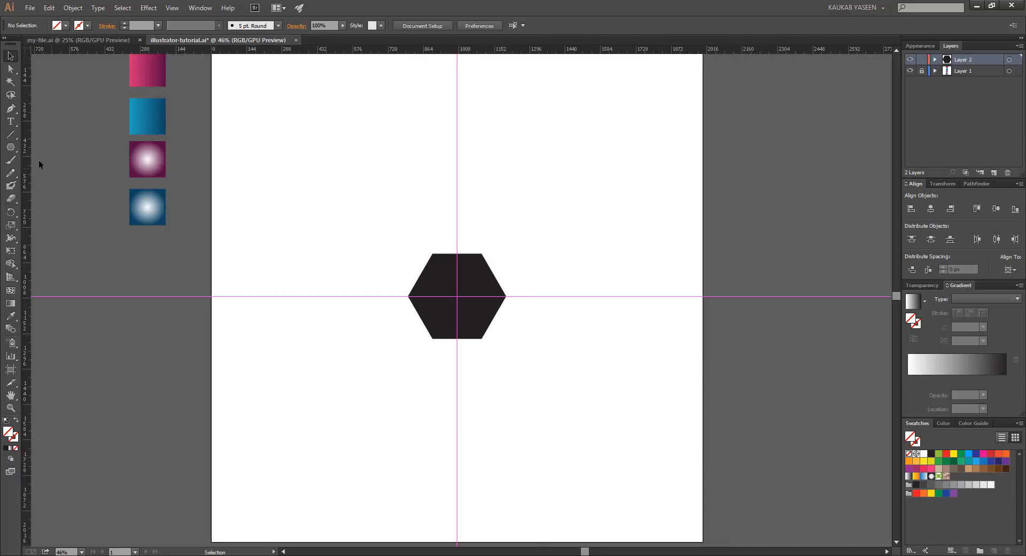
Step: Create a 200 × 200 px square above the hexagon, filled with dark grey C=0 M=0 Y=0 K=90
left_click_drag(11, 147, 36, 146)
left_click(65, 25)
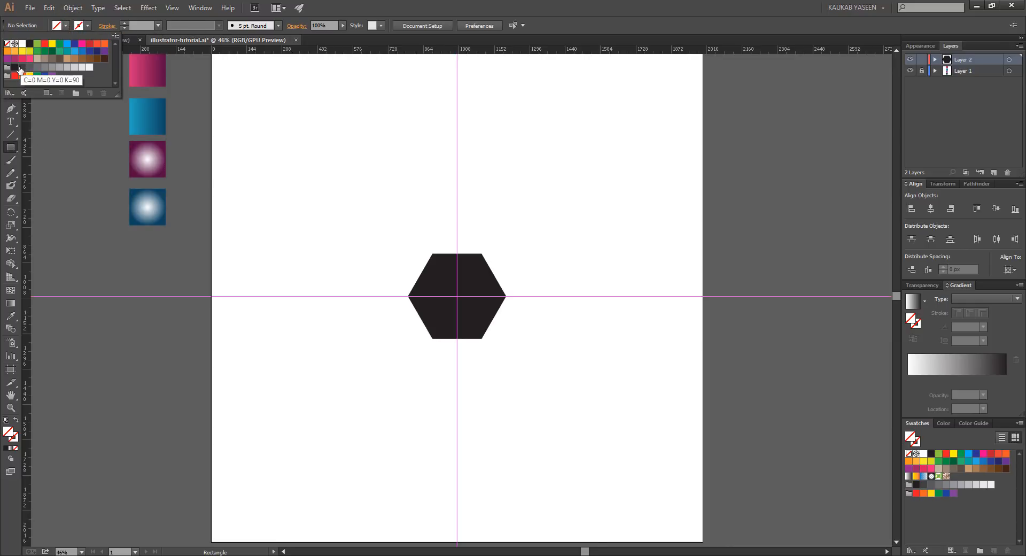
left_click(20, 71)
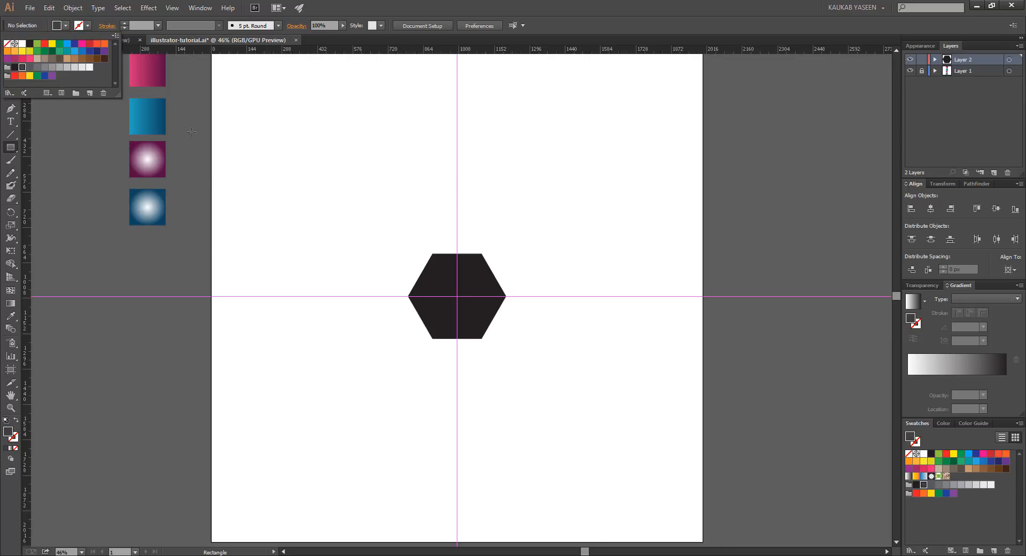
left_click(525, 159)
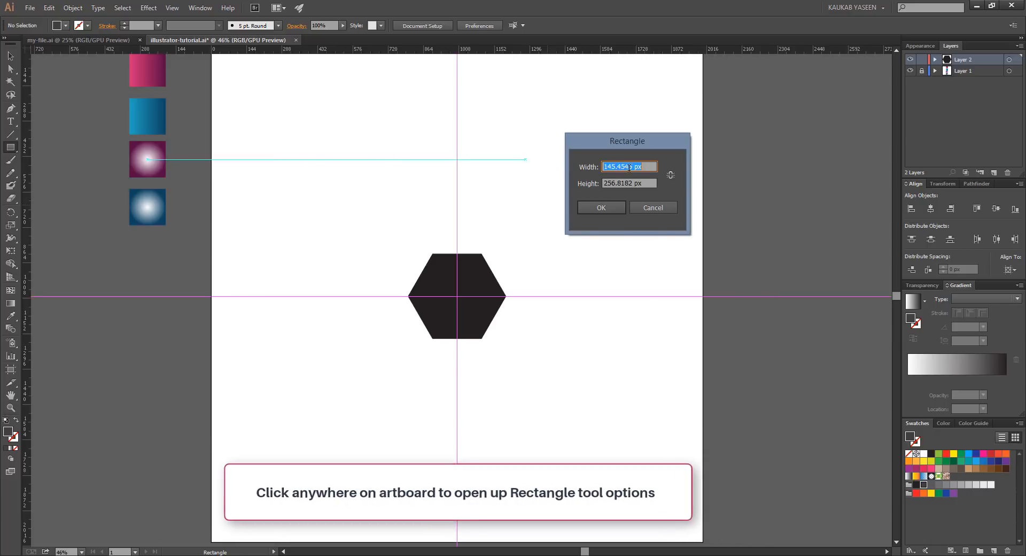
type("3")
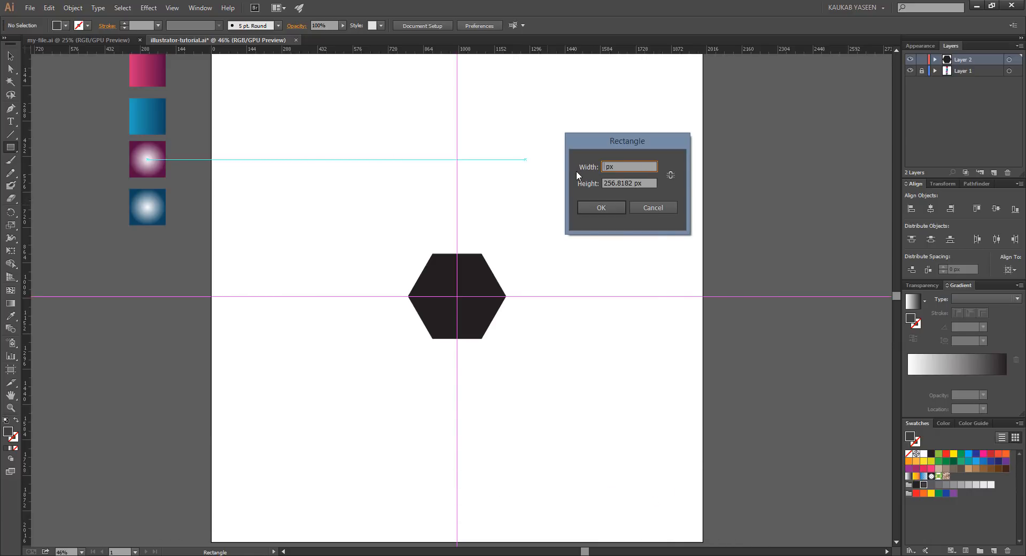
type("00")
left_click_drag(633, 183, 610, 183)
type("00")
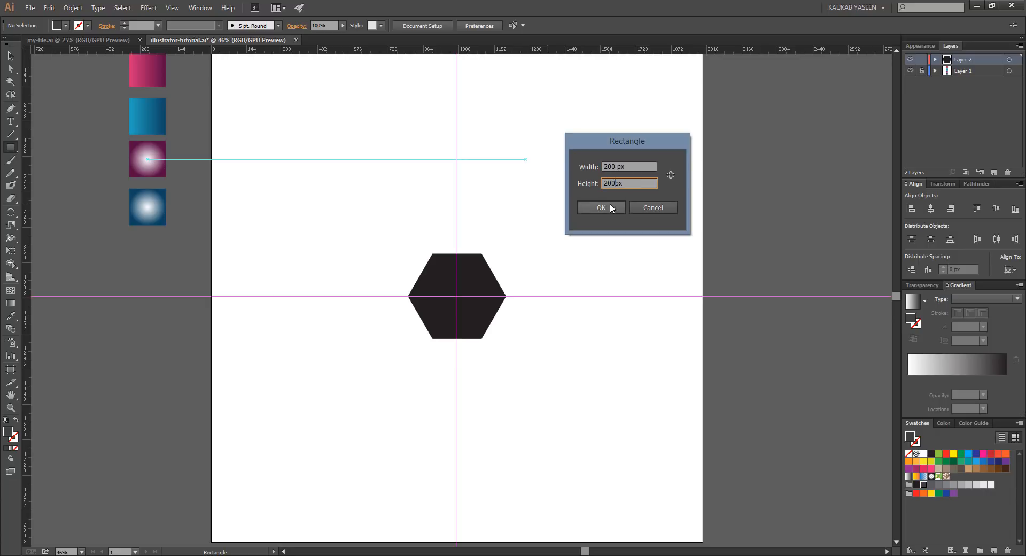
left_click(611, 206)
left_click(611, 207)
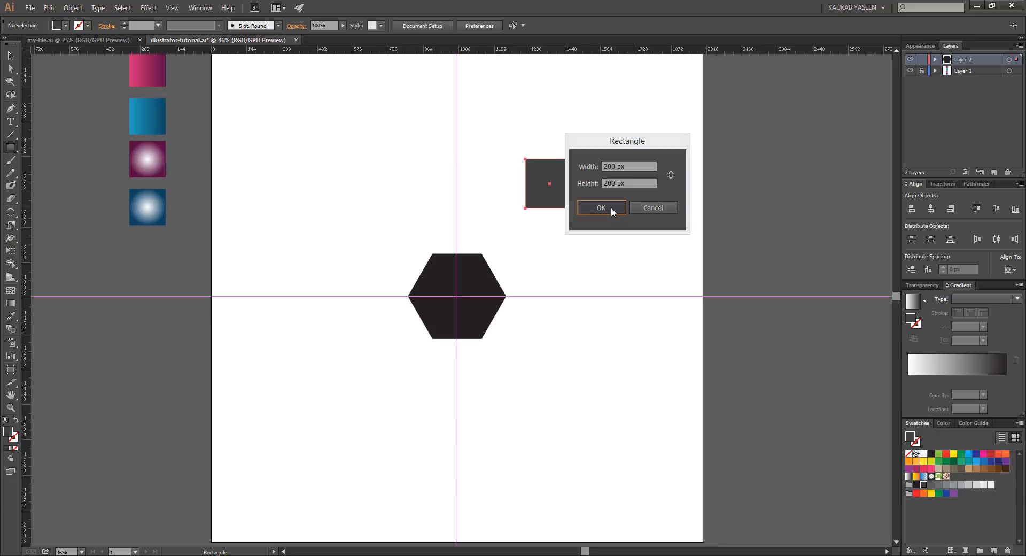
Step: Centre the grey square horizontally on the artboard and move it down onto the hexagon's top edge
left_click(11, 49)
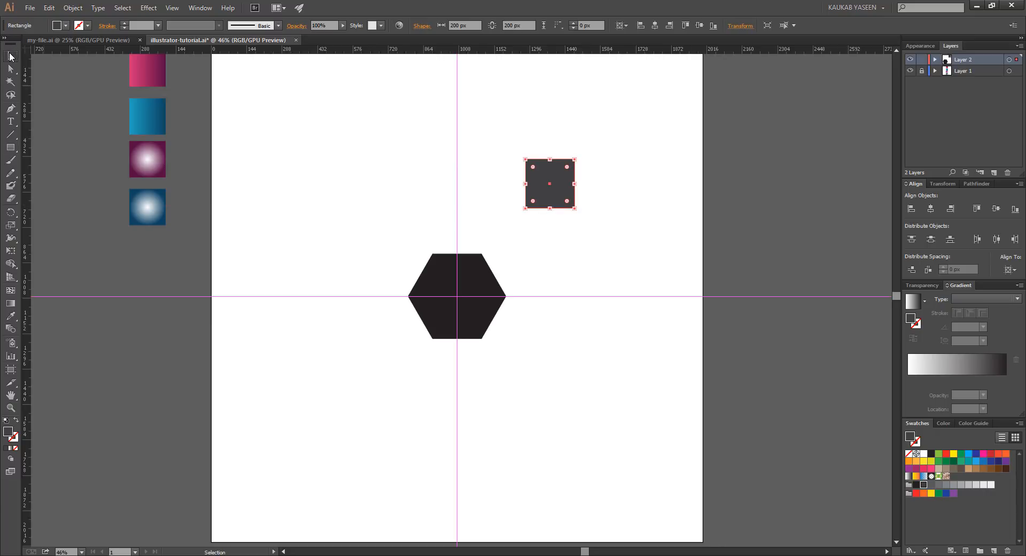
left_click(931, 213)
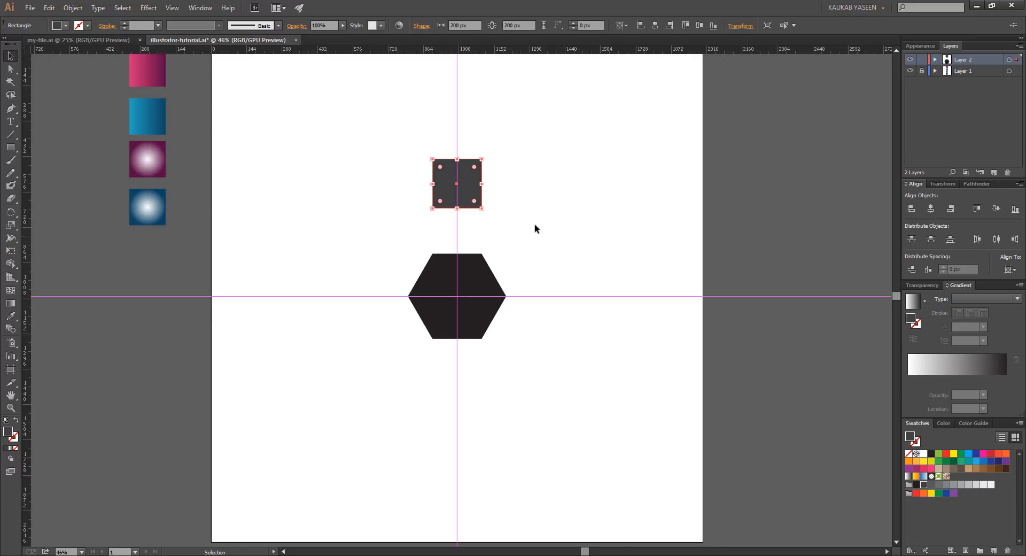
left_click_drag(470, 187, 477, 232)
left_click(556, 254)
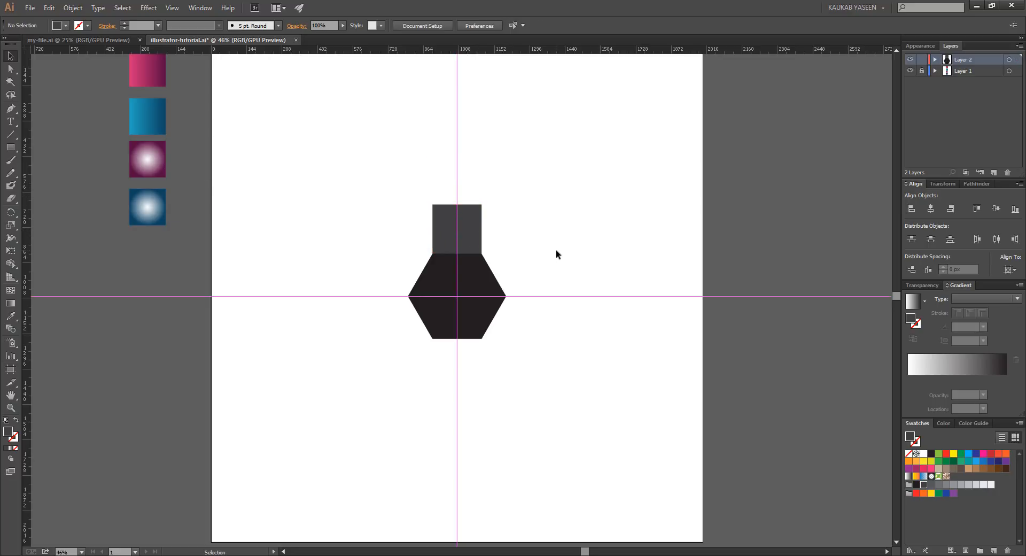
Step: Add an anchor point to the grey square's top edge where the vertical guide crosses it
left_click(10, 407)
left_click_drag(452, 210, 634, 403)
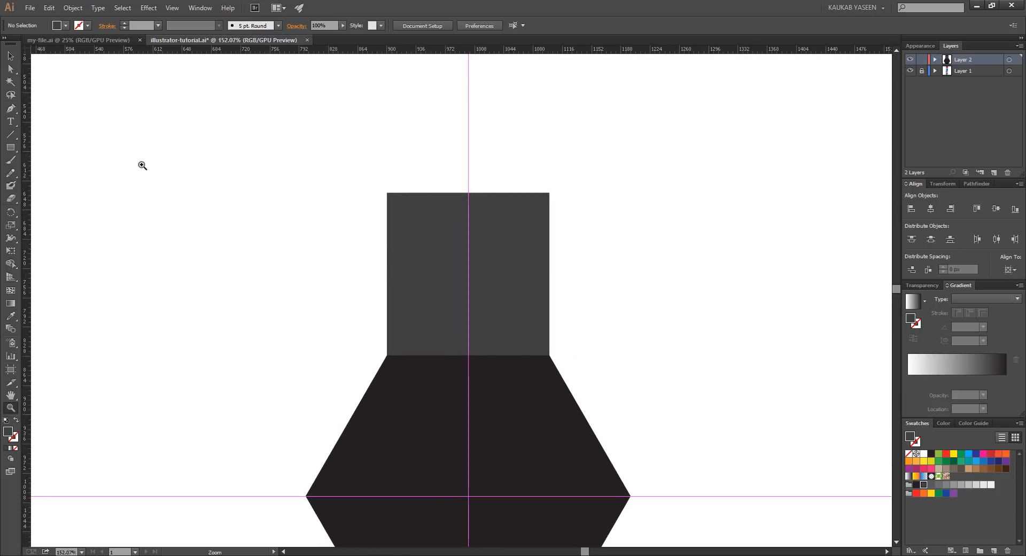
left_click(15, 108)
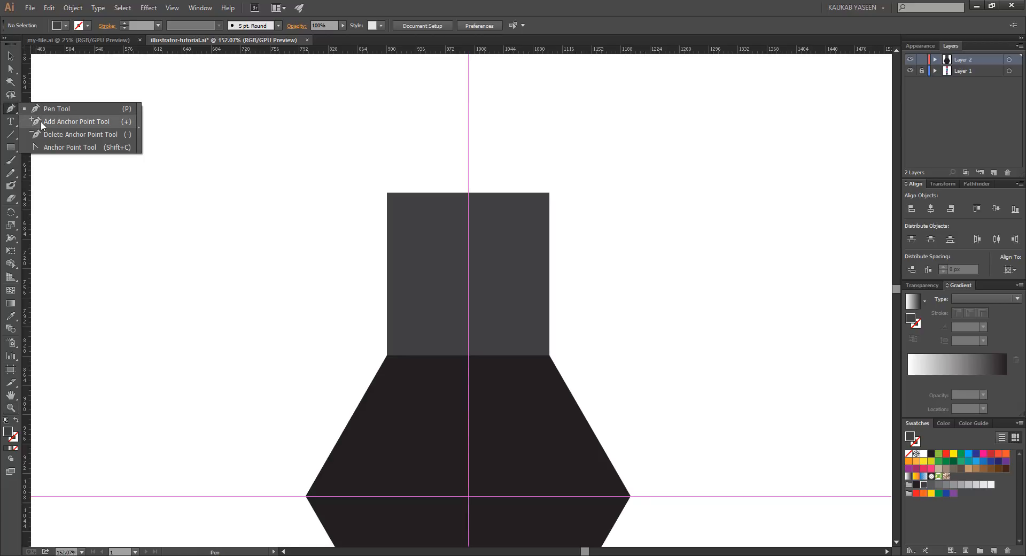
left_click(40, 120)
left_click(467, 193)
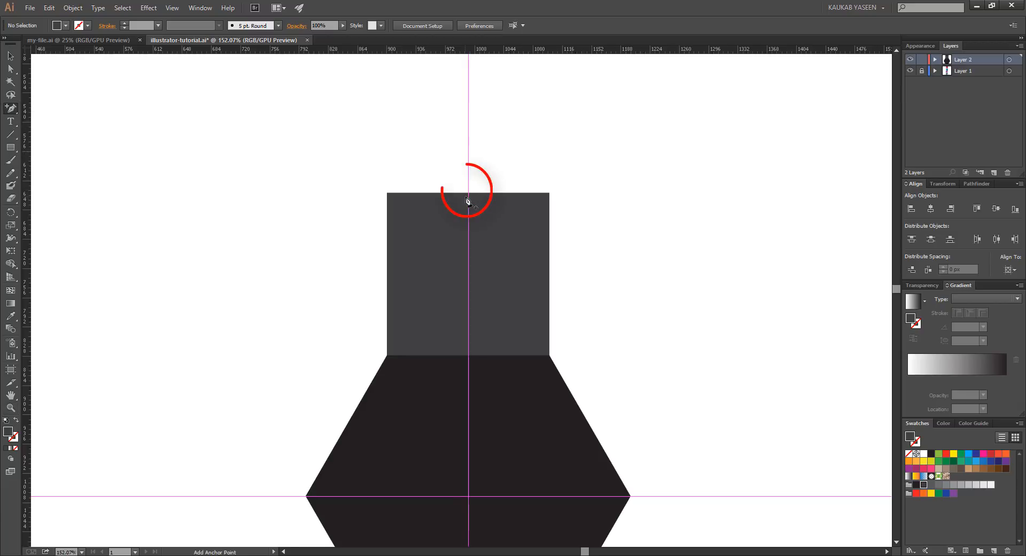
left_click(468, 193)
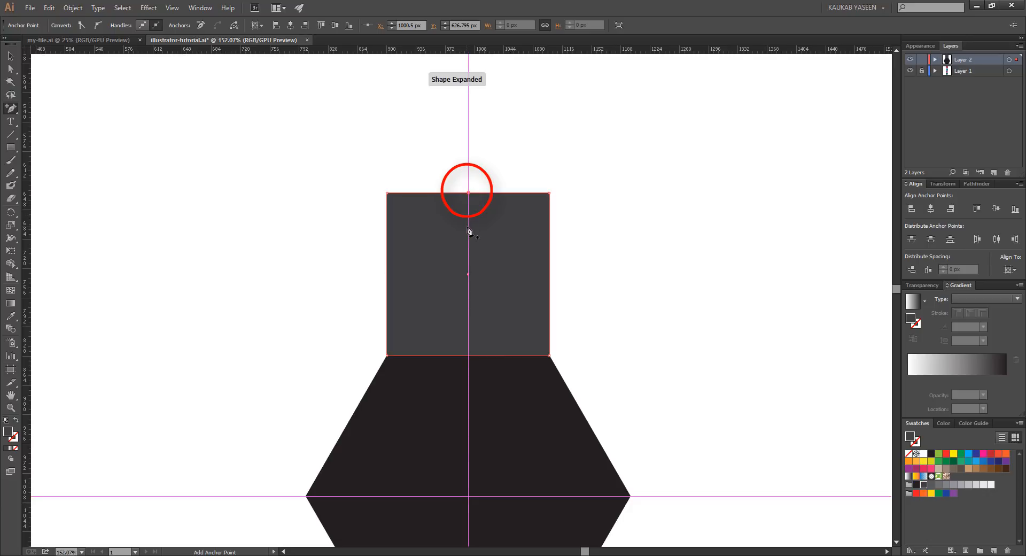
Step: Delete the grey square's two upper corner anchor points to turn it into a triangle
left_click(11, 108)
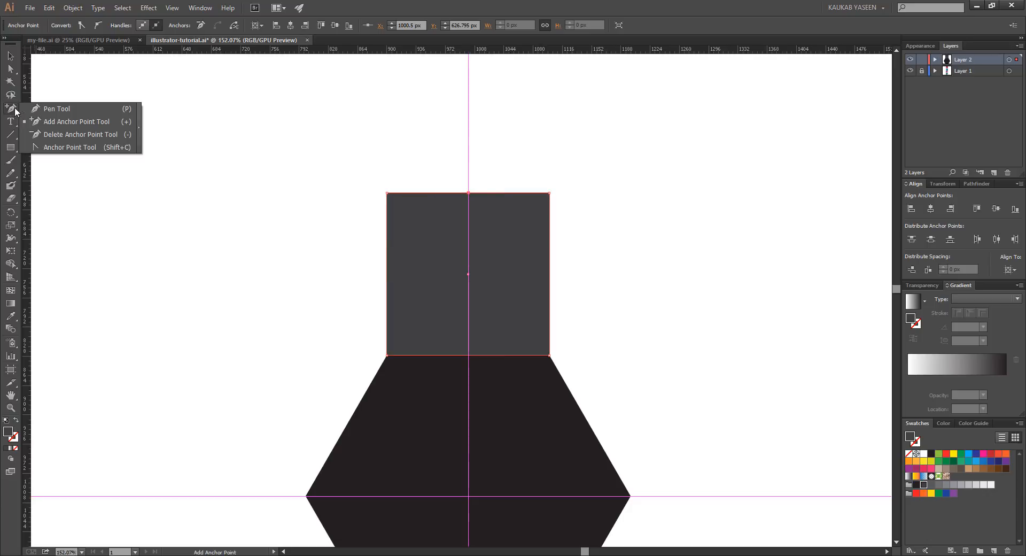
left_click(38, 135)
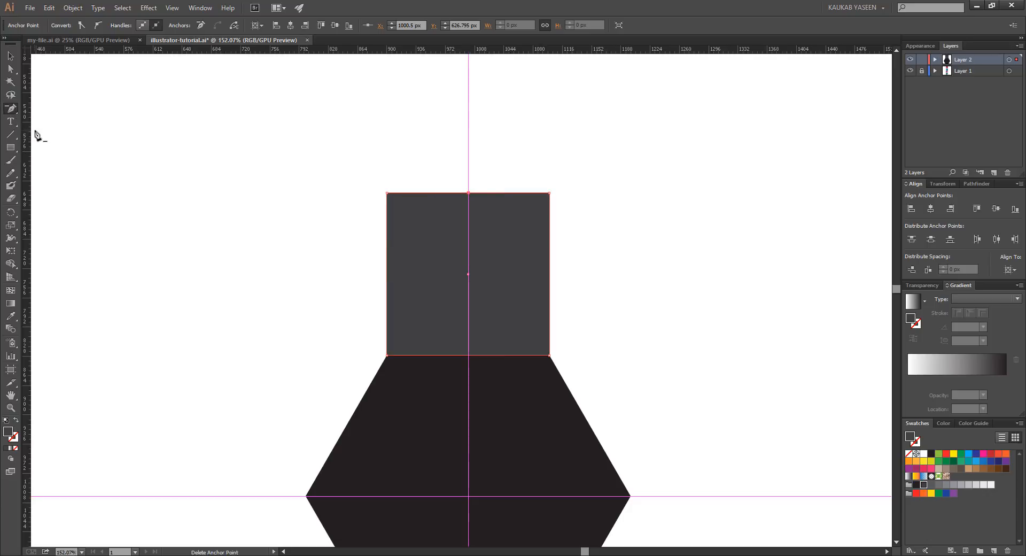
left_click(387, 193)
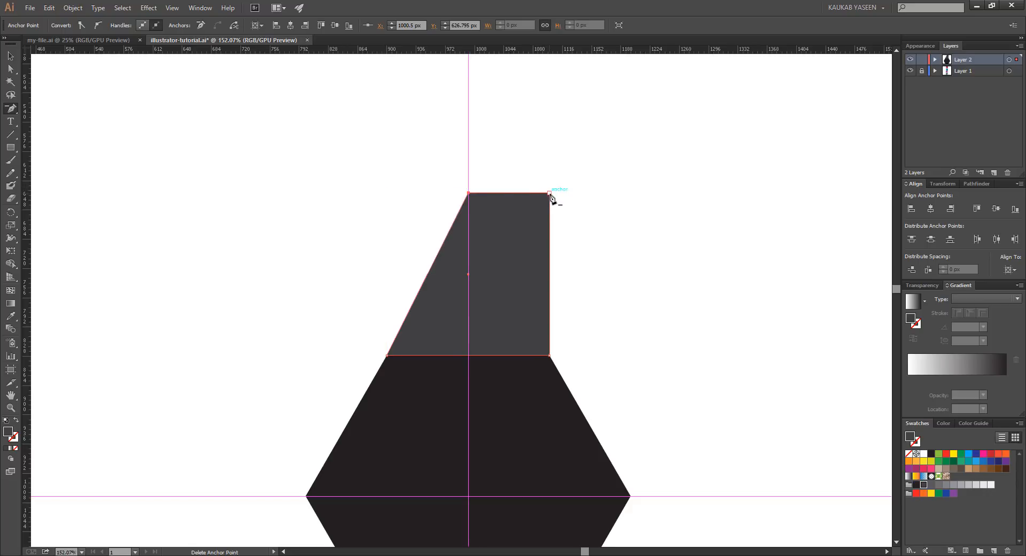
left_click(550, 193)
left_click(11, 55)
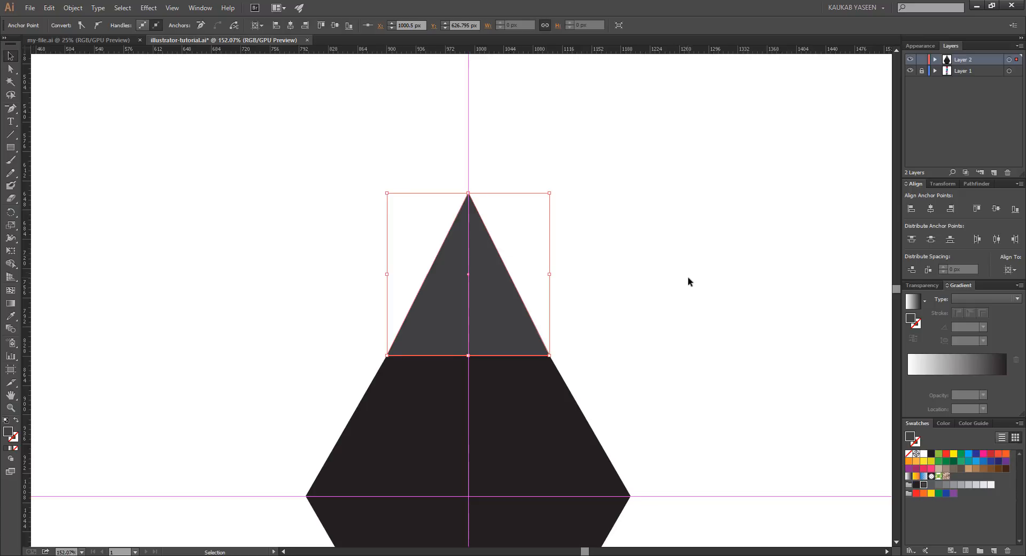
Step: Create a copy of the grey triangle rotated 60° around the guide intersection at the hexagon's centre
key("a")
key("ctrl+1")
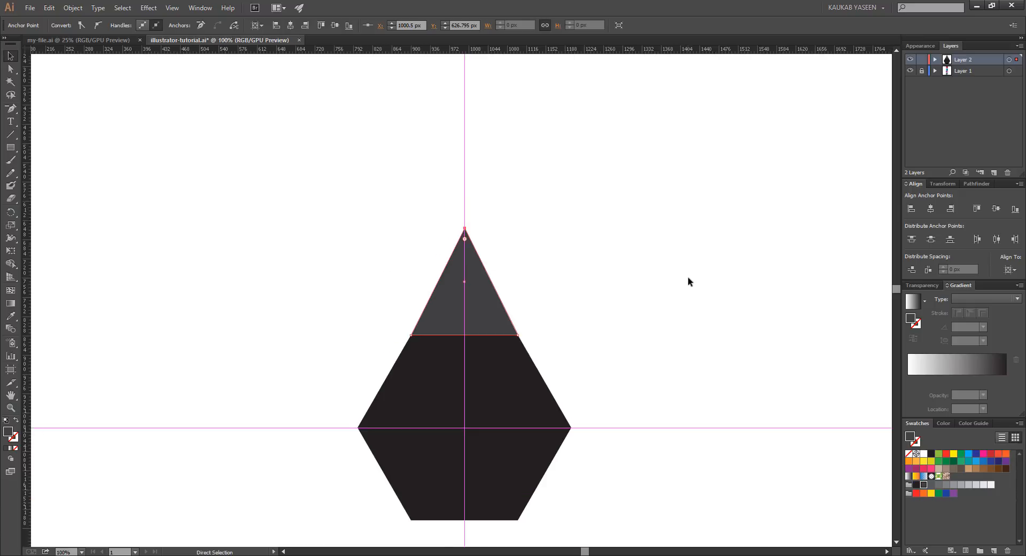
key("ctrl+minus")
key("v")
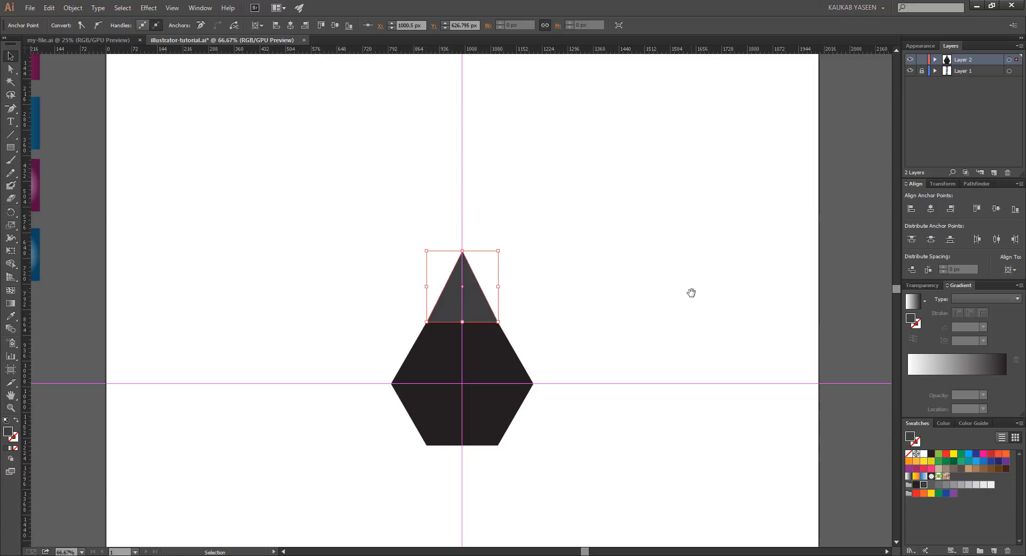
key("space")
left_click_drag(682, 298, 682, 206)
left_click(645, 205)
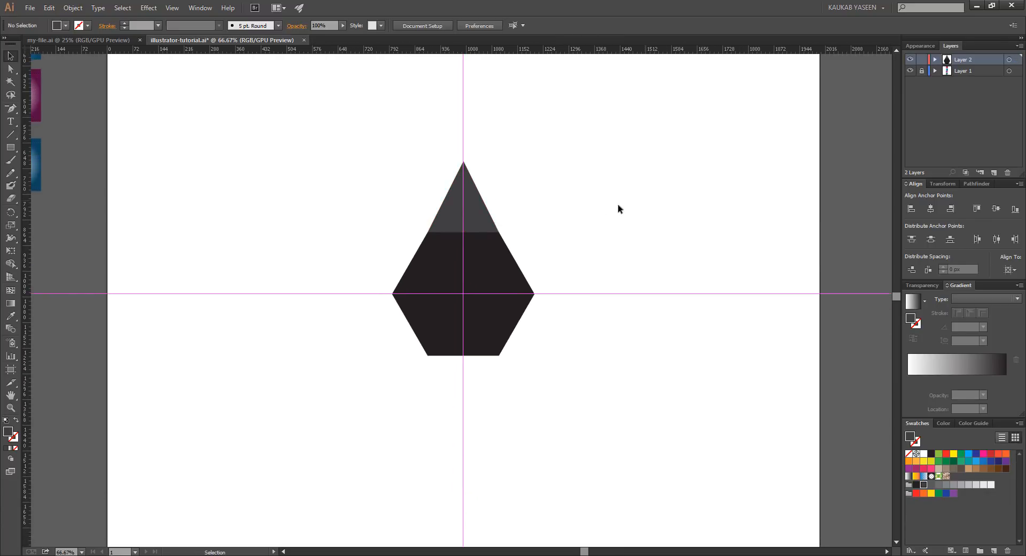
left_click(472, 210)
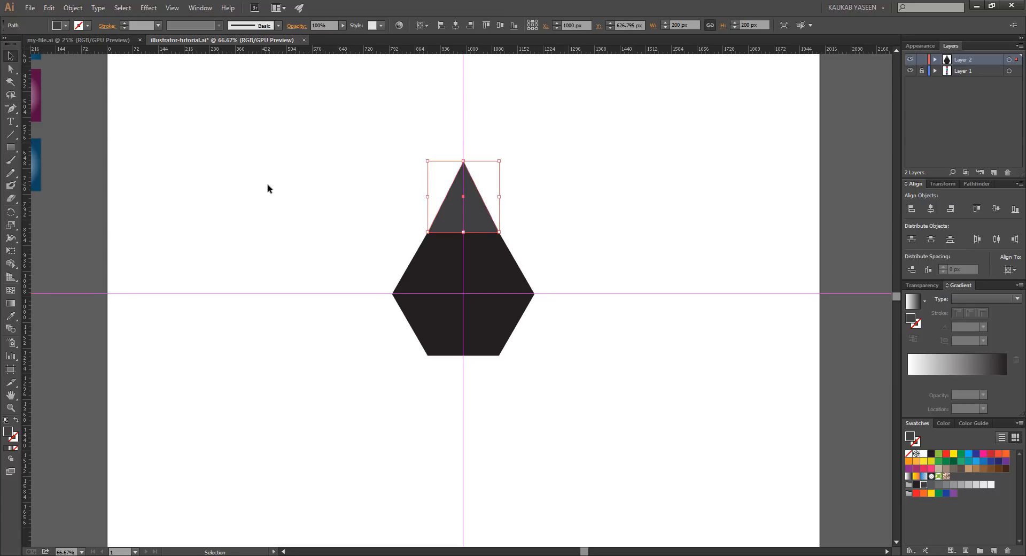
left_click(10, 212)
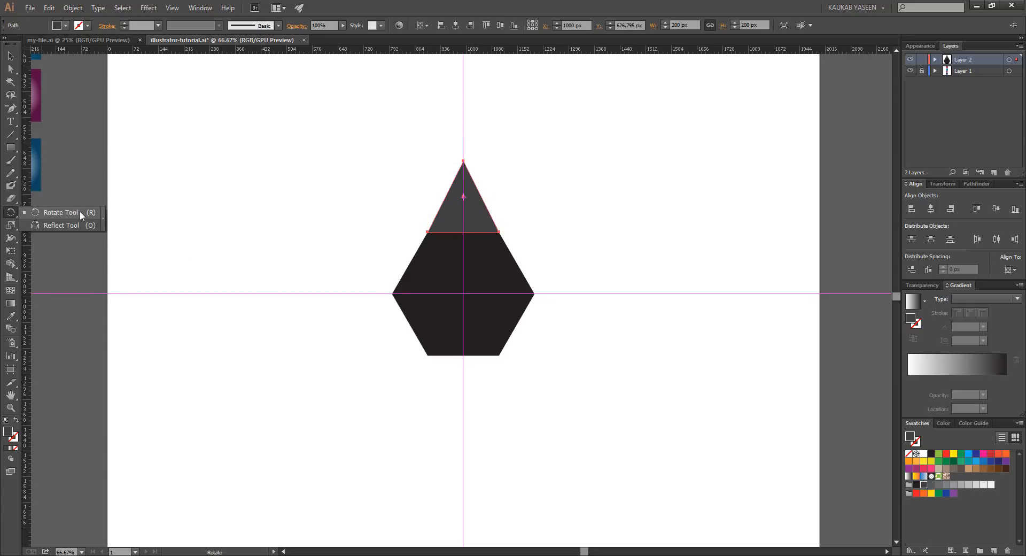
left_click(79, 212)
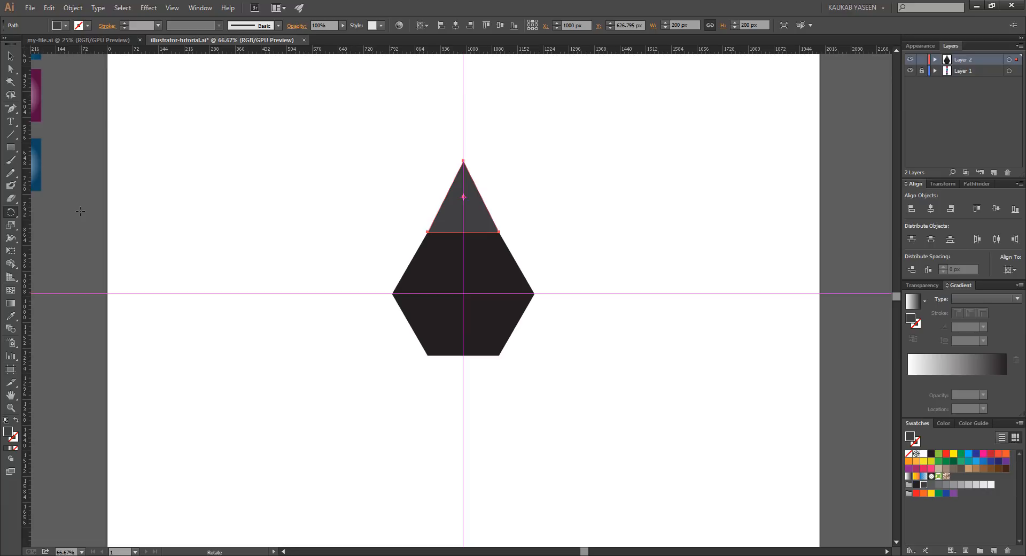
left_click(462, 293, "alt")
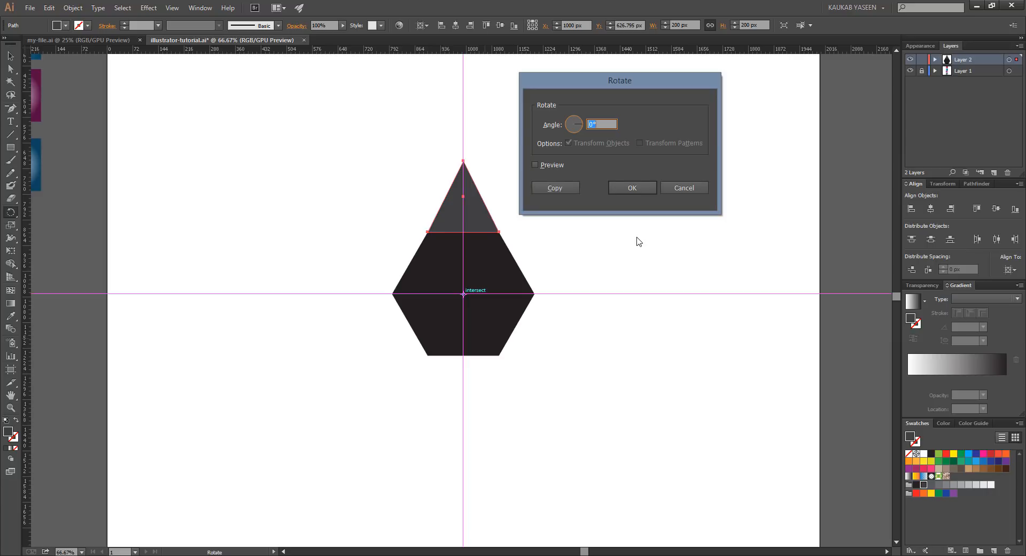
left_click(543, 164)
left_click(608, 123)
key("Tab")
left_click(560, 189)
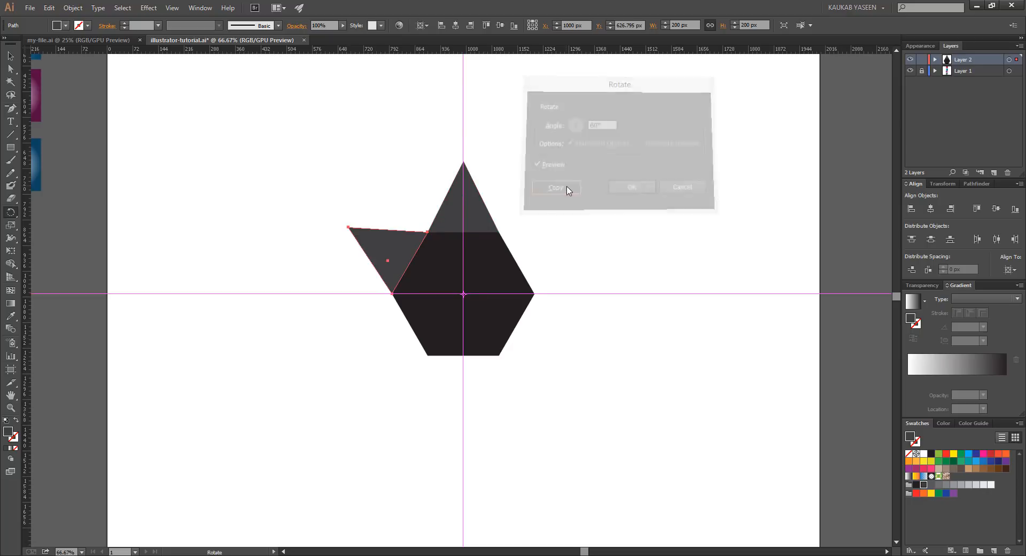
key("v")
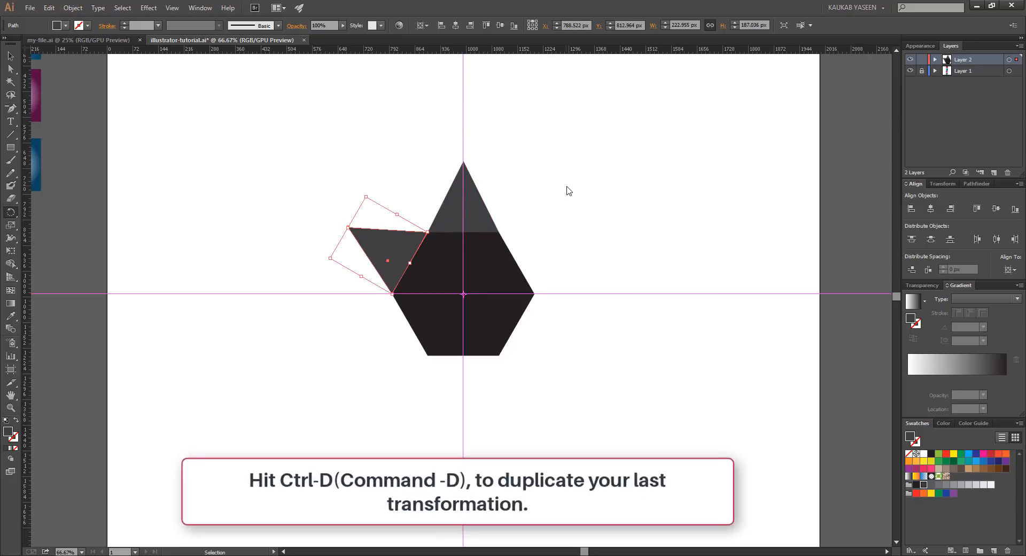
Step: Repeat the rotated triangle copy four more times to complete the six-pointed star, and hide the guides
key("ctrl+d")
key("ctrl+d")
key("ctrl+d")
key("ctrl+d")
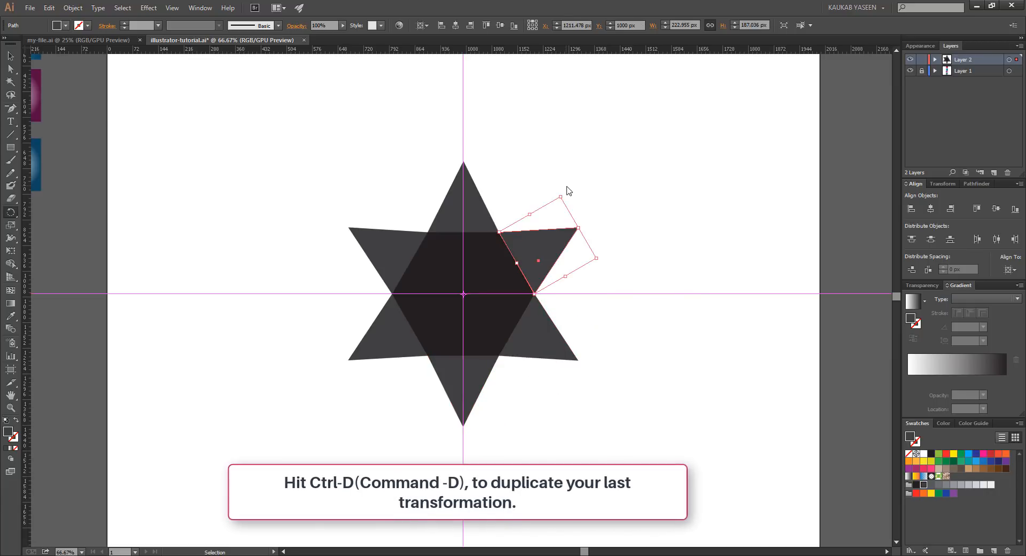
key("r")
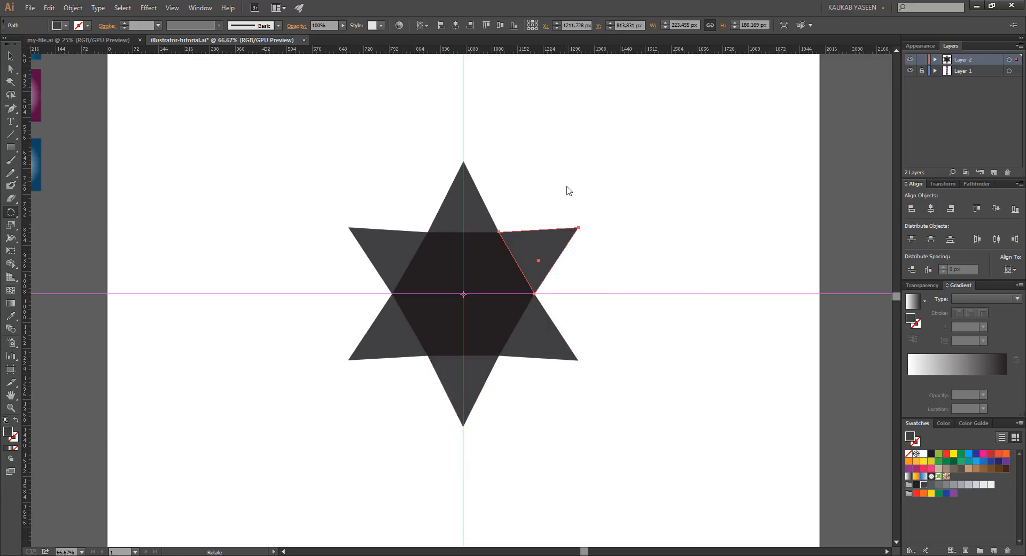
key("v")
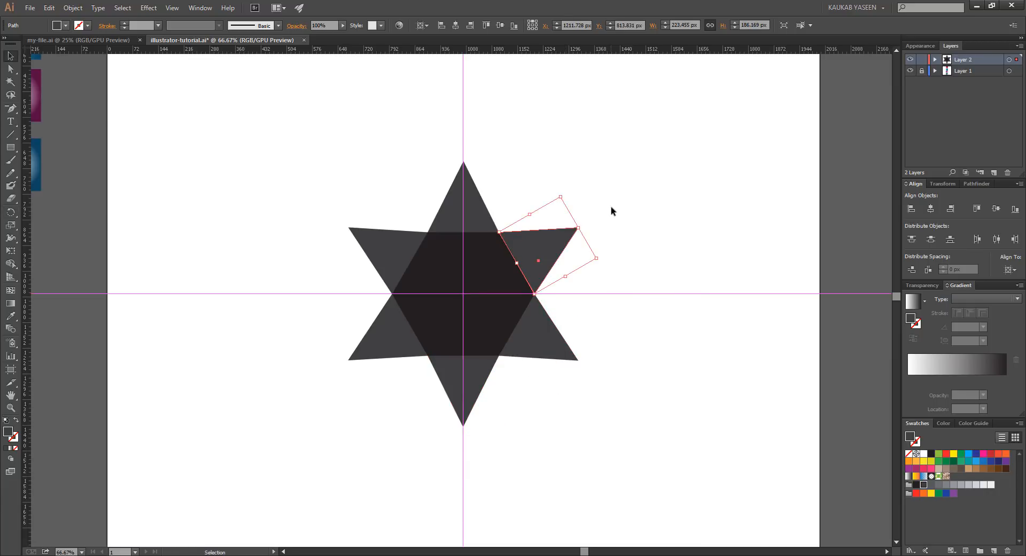
scroll(636, 242, "up", 1)
left_click(636, 242)
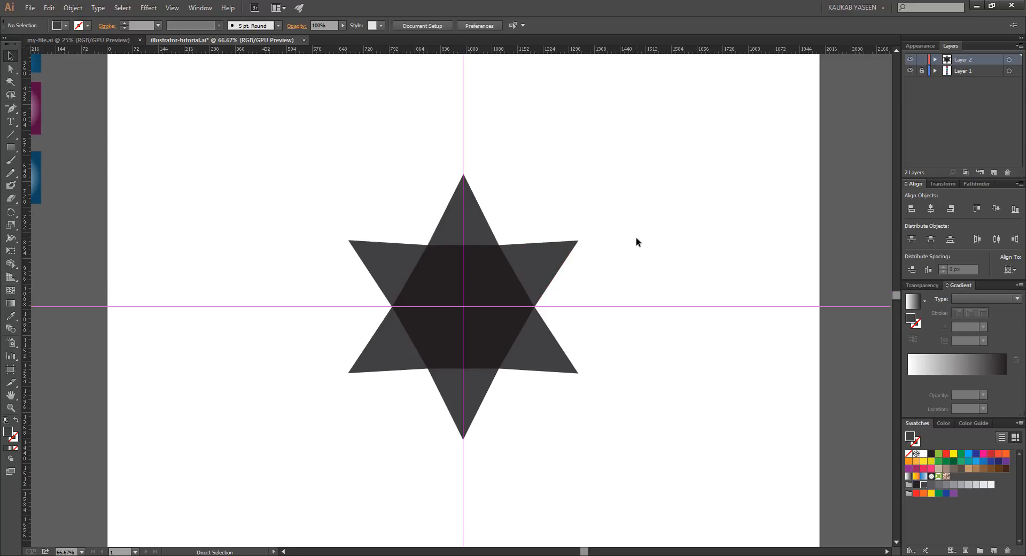
key("ctrl+semicolon")
key("ctrl+0")
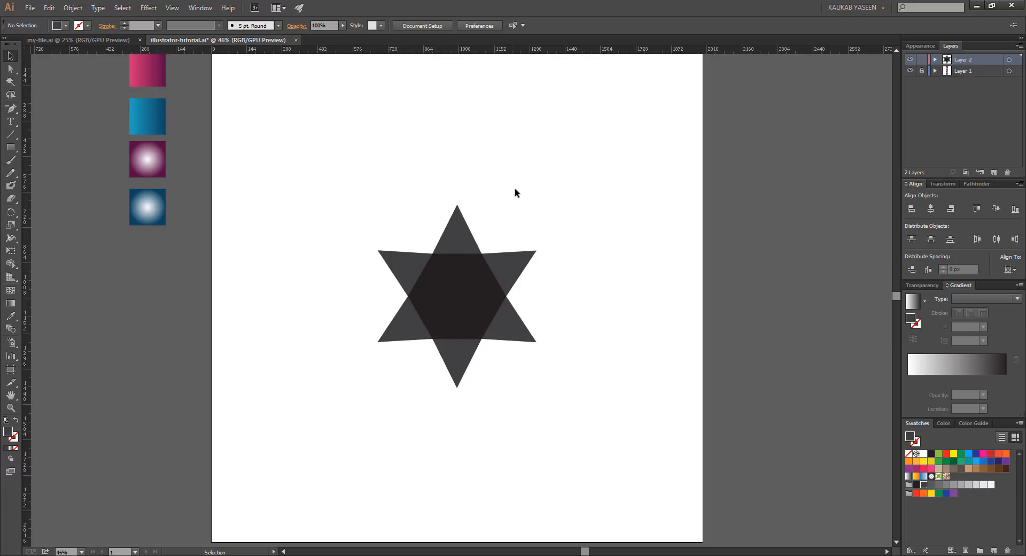
Step: Reflect a copy of the star's top triangle across a horizontal axis through its upper tip
left_click(460, 226)
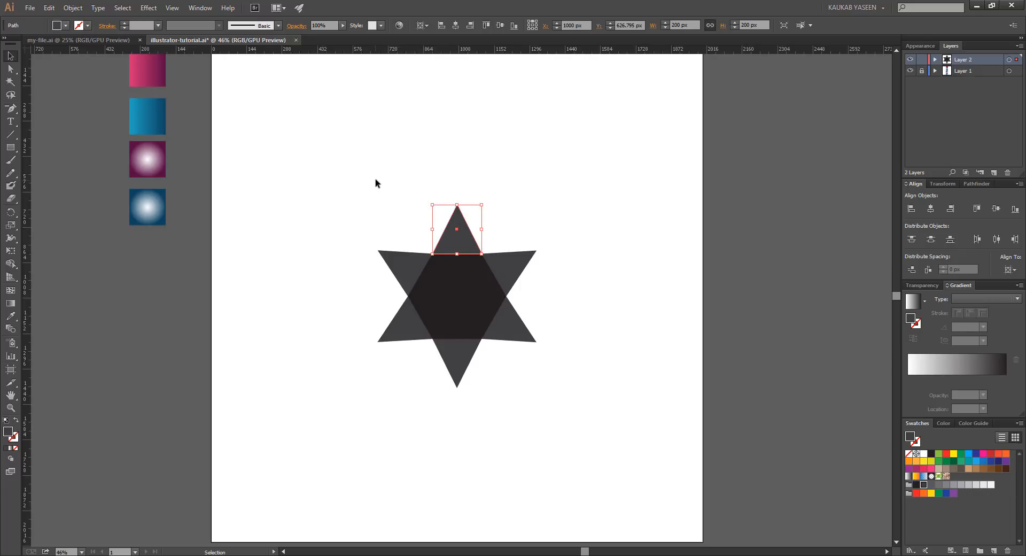
left_click(10, 212)
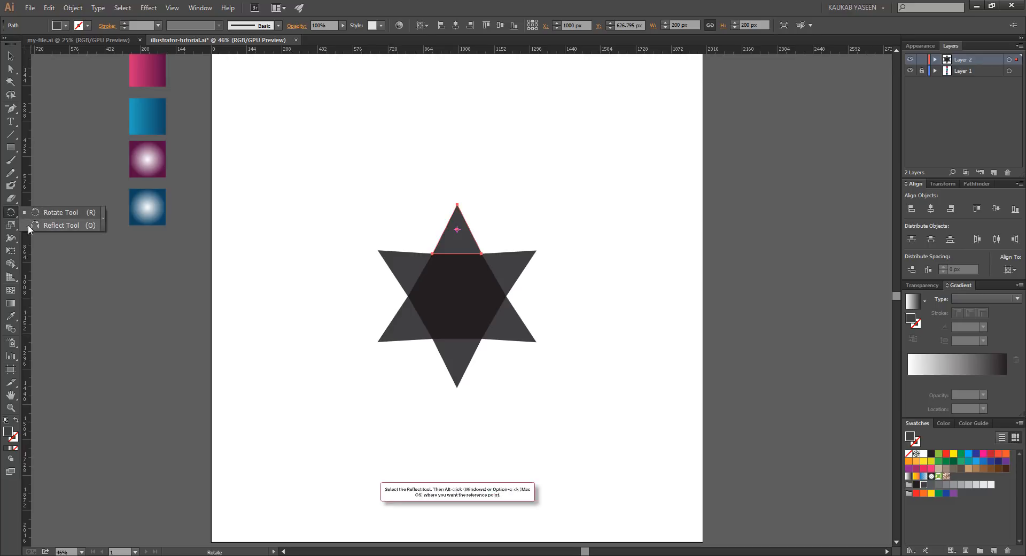
left_click(69, 225)
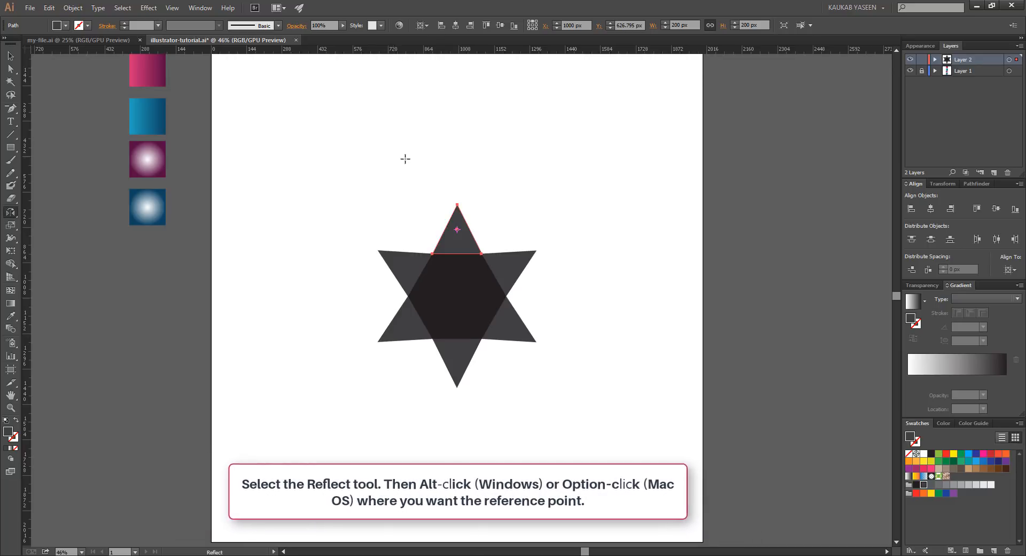
left_click(457, 205, "alt")
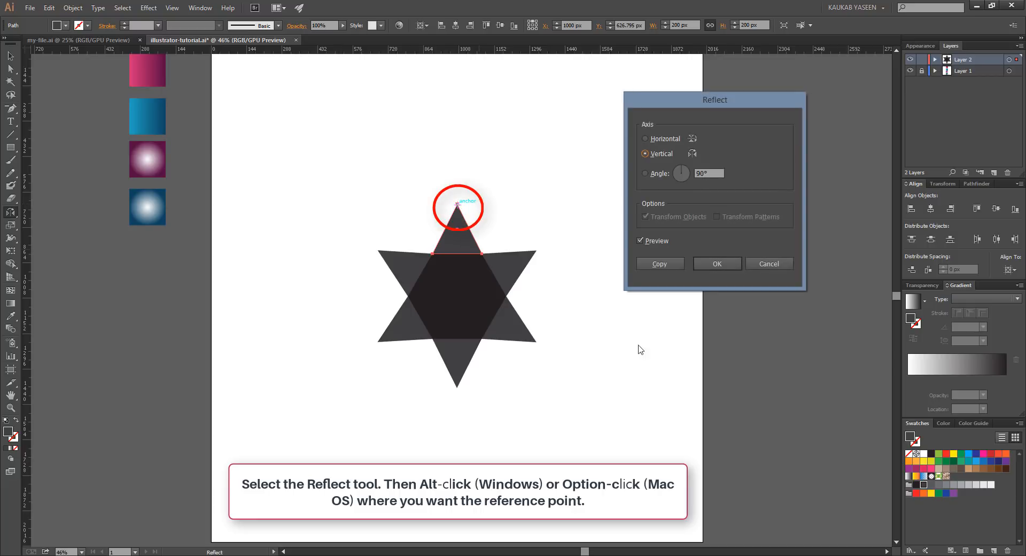
left_click(644, 138)
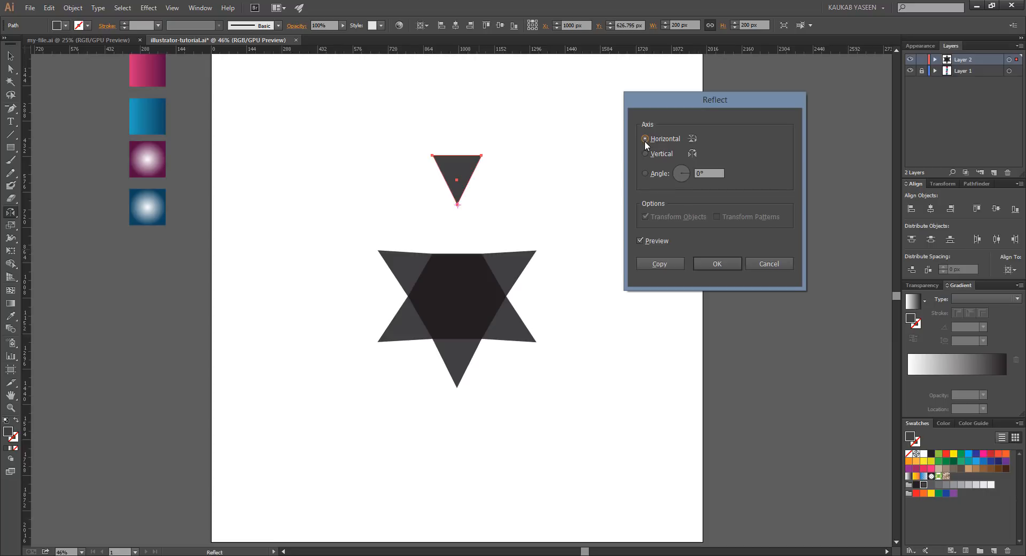
left_click(658, 264)
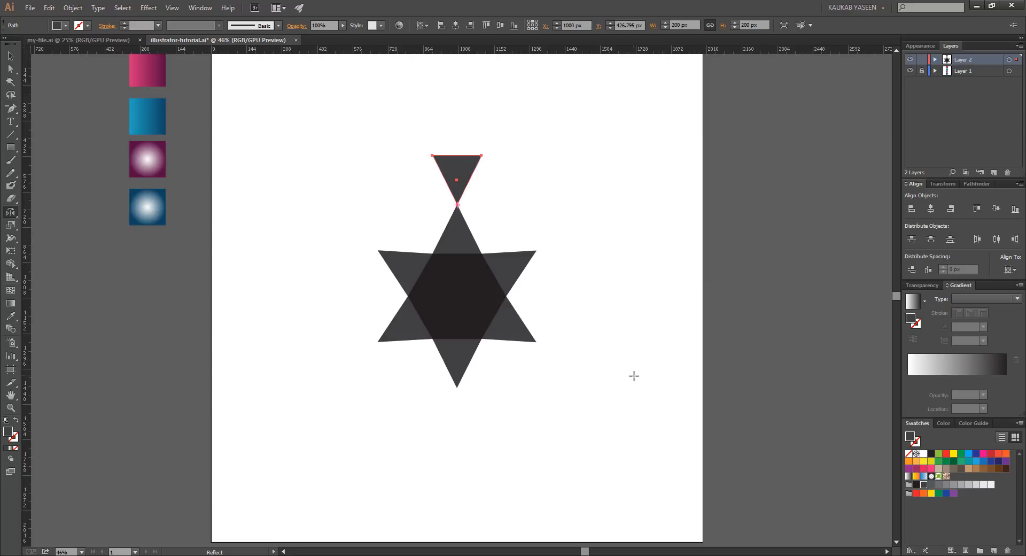
key("v")
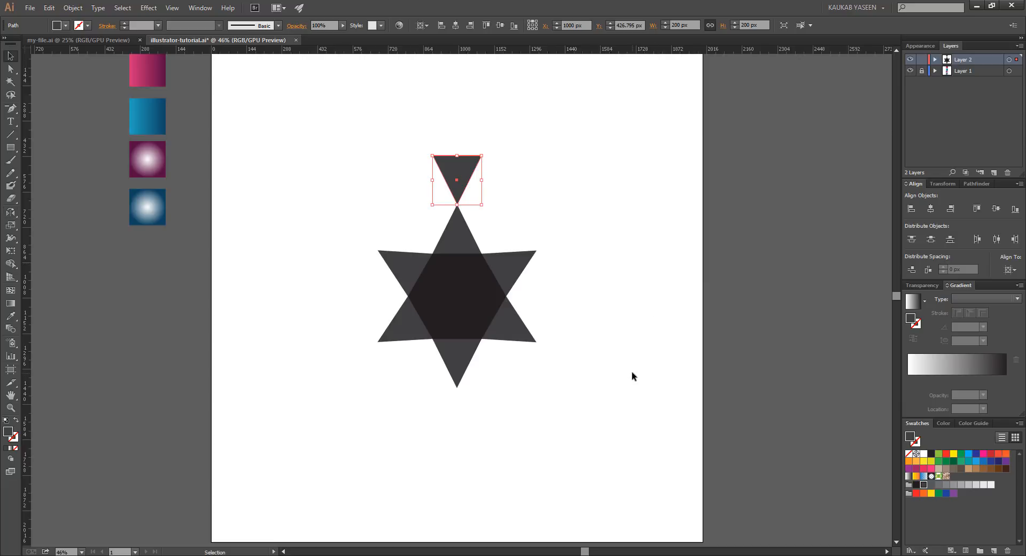
left_click(328, 284)
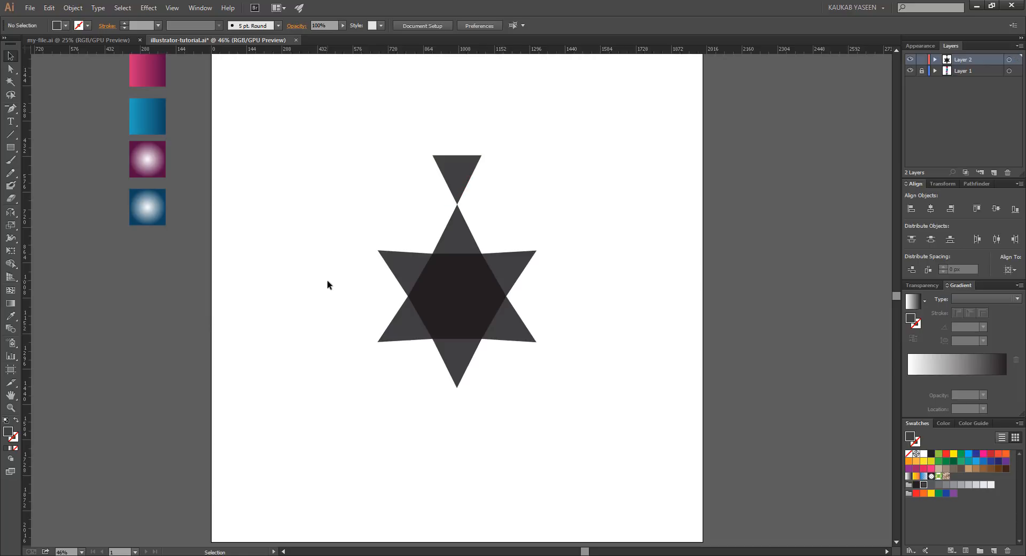
Step: Show the guides and create a copy of the inverted top triangle rotated 60° around the guide intersection
left_click(450, 163)
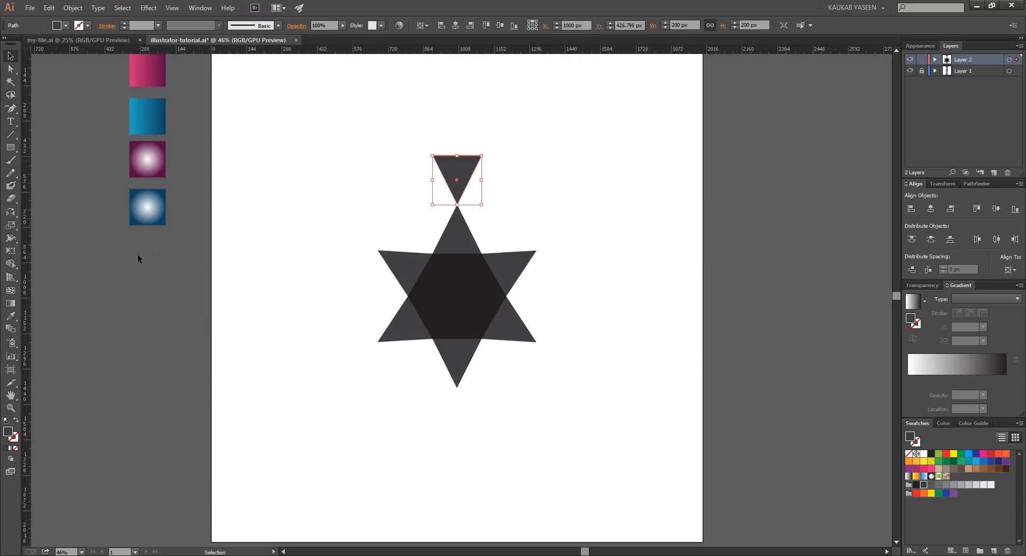
left_click(16, 212)
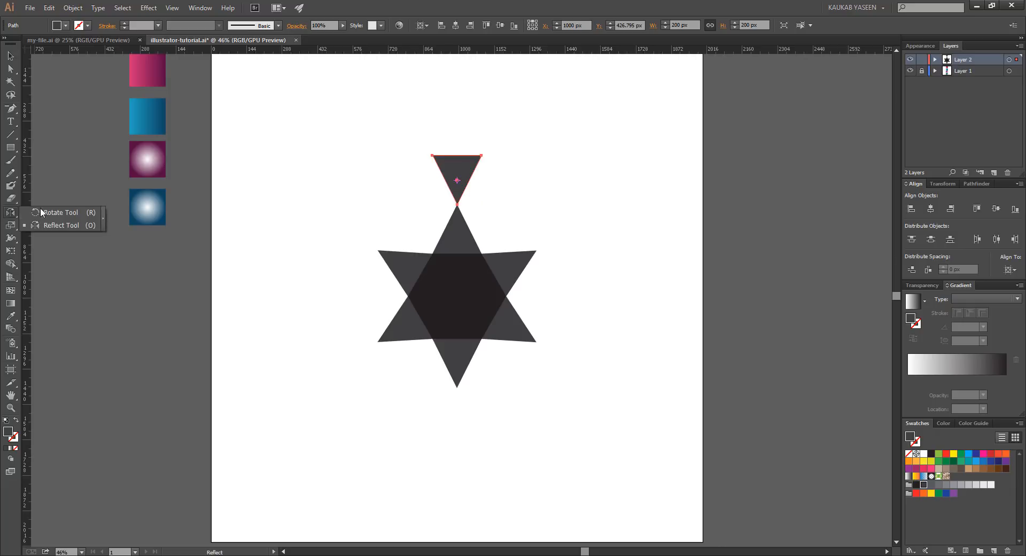
left_click(69, 216)
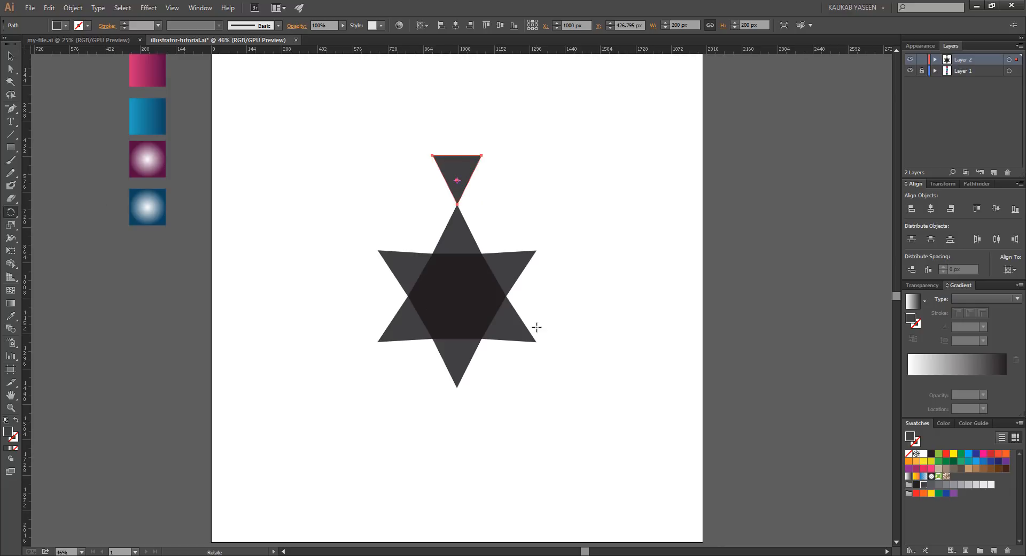
key("ctrl+semicolon")
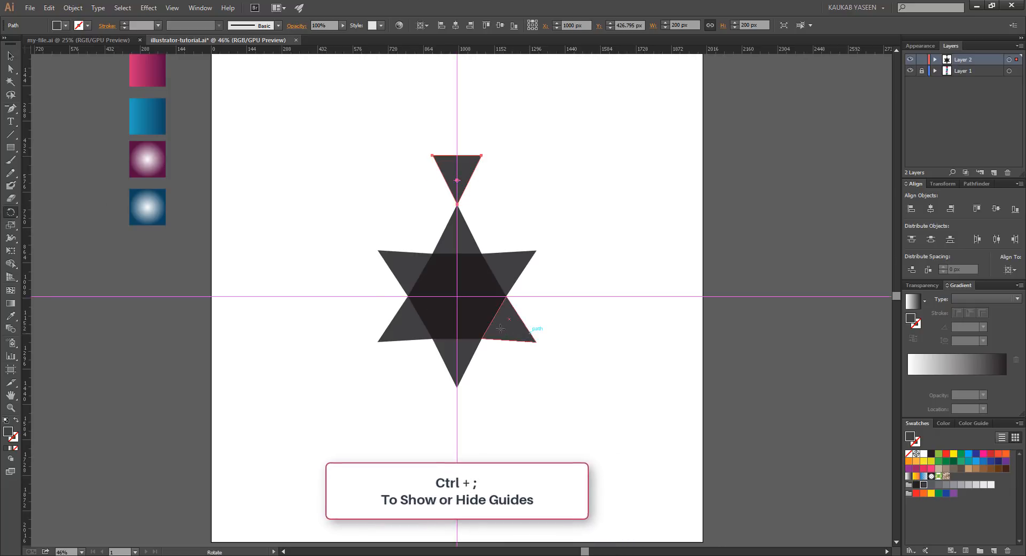
left_click(457, 295, "alt")
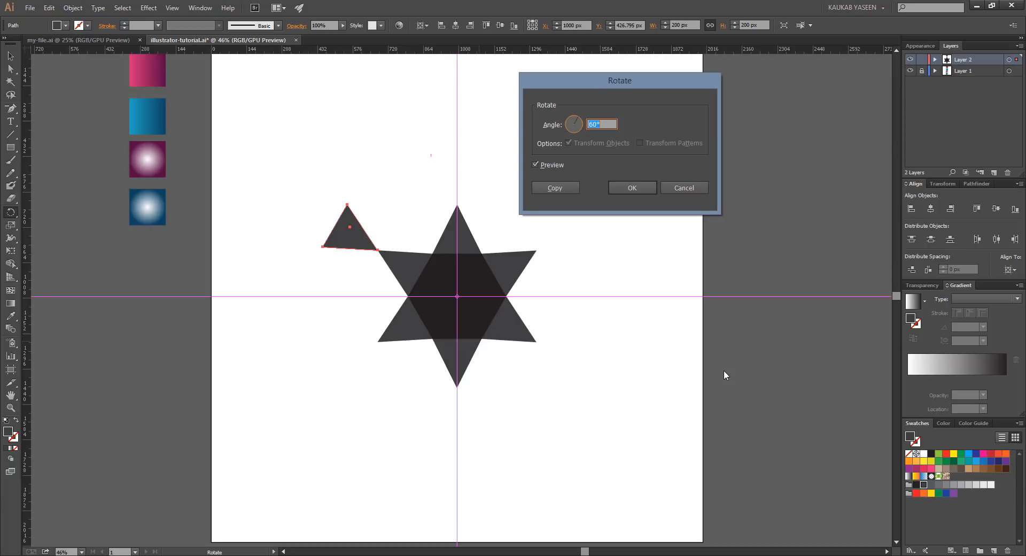
left_click(555, 188)
left_click(555, 189)
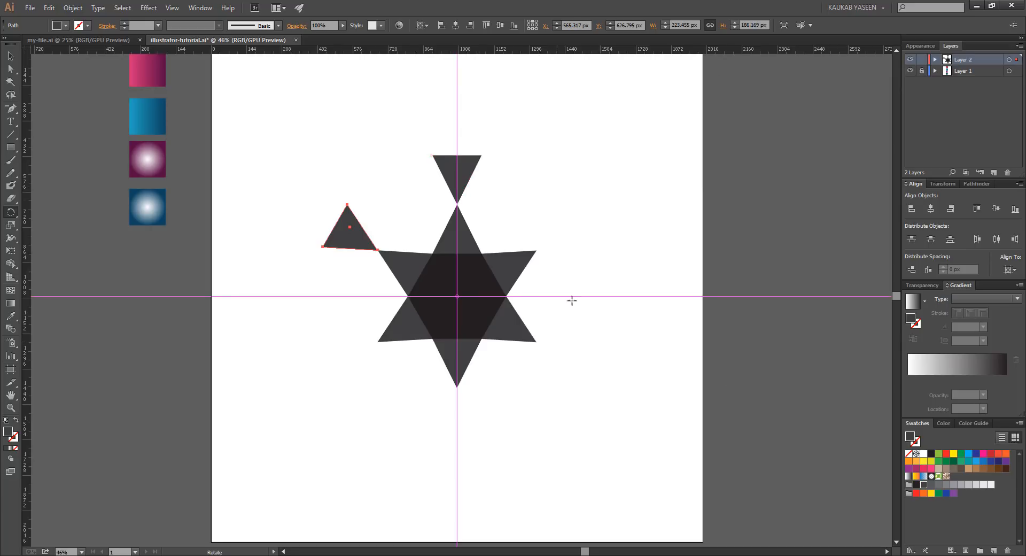
Step: Repeat the rotated outer triangle copy four more times so every star point has one, and hide the guides
key("v")
key("ctrl+d")
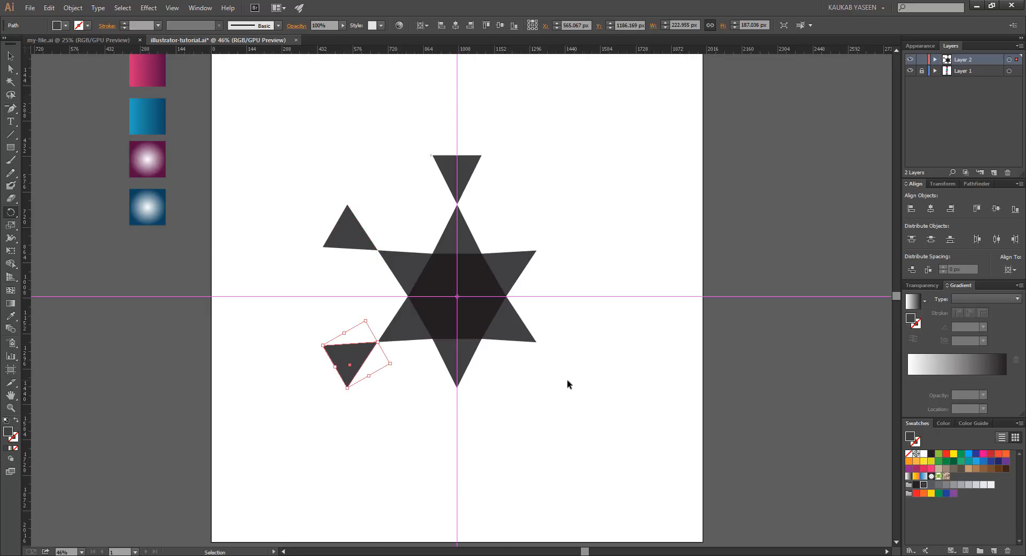
key("ctrl+d")
key("ctrl+d")
key("ctrl+d")
left_click(9, 70)
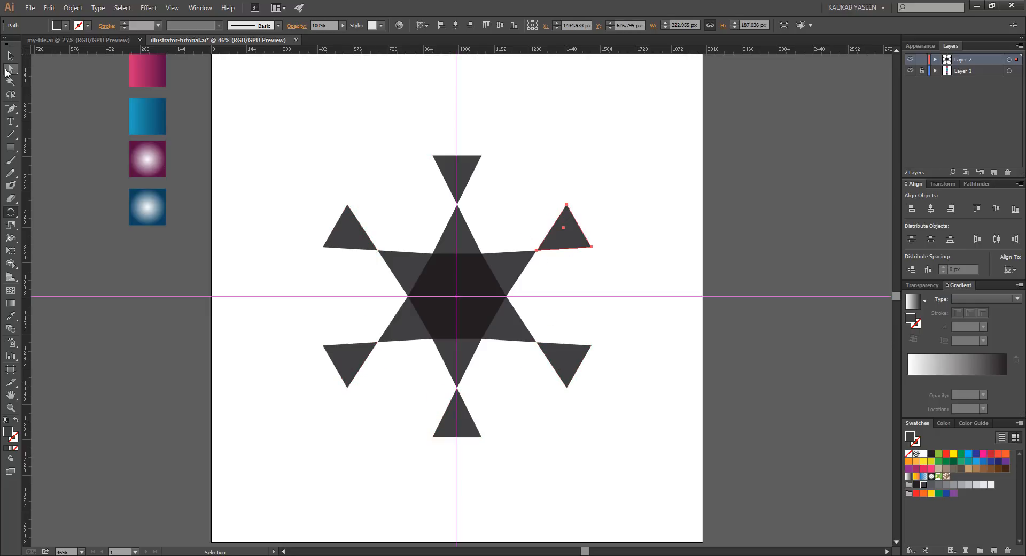
left_click(10, 55)
left_click(553, 155)
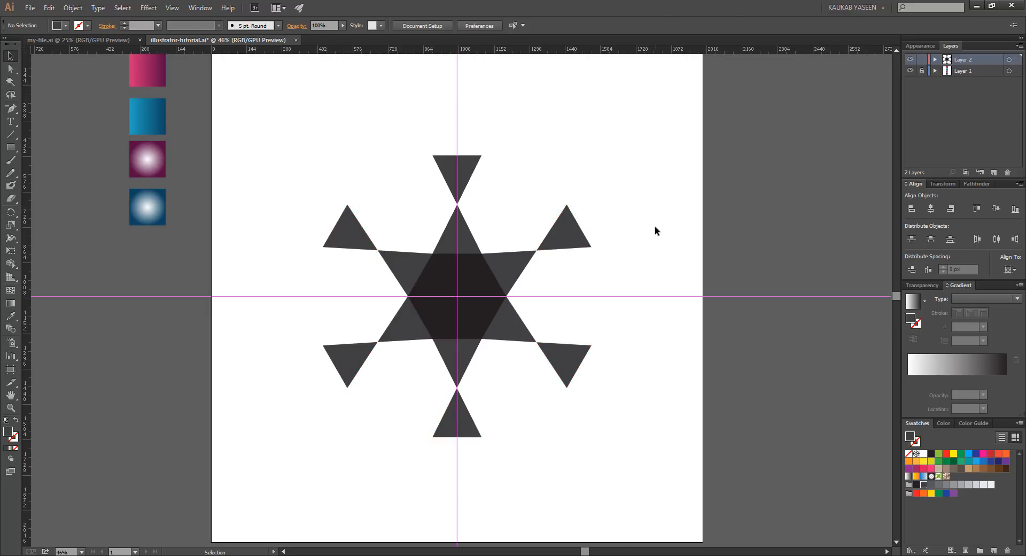
key("ctrl+semicolon")
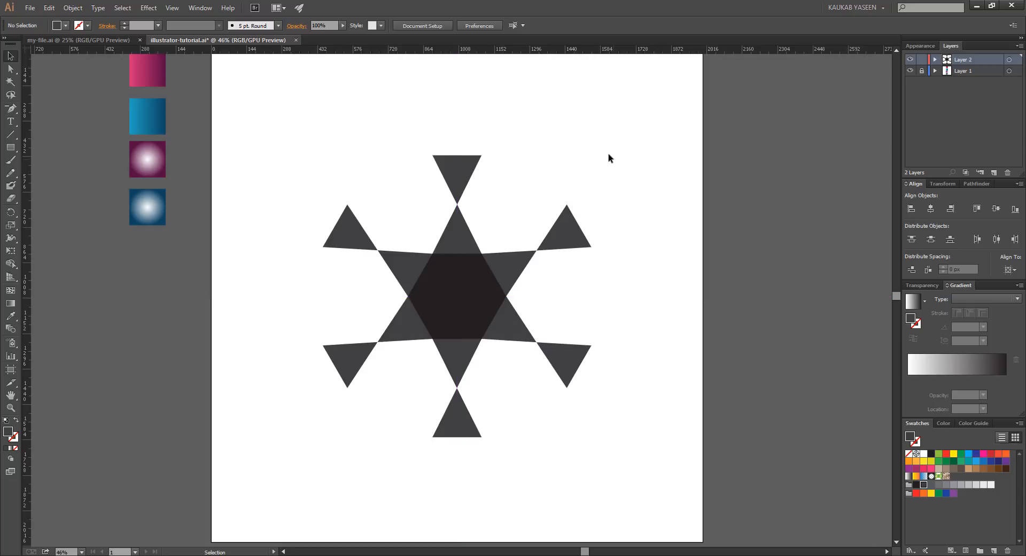
Step: Set the fill colour to black with no object selected
left_click(65, 25)
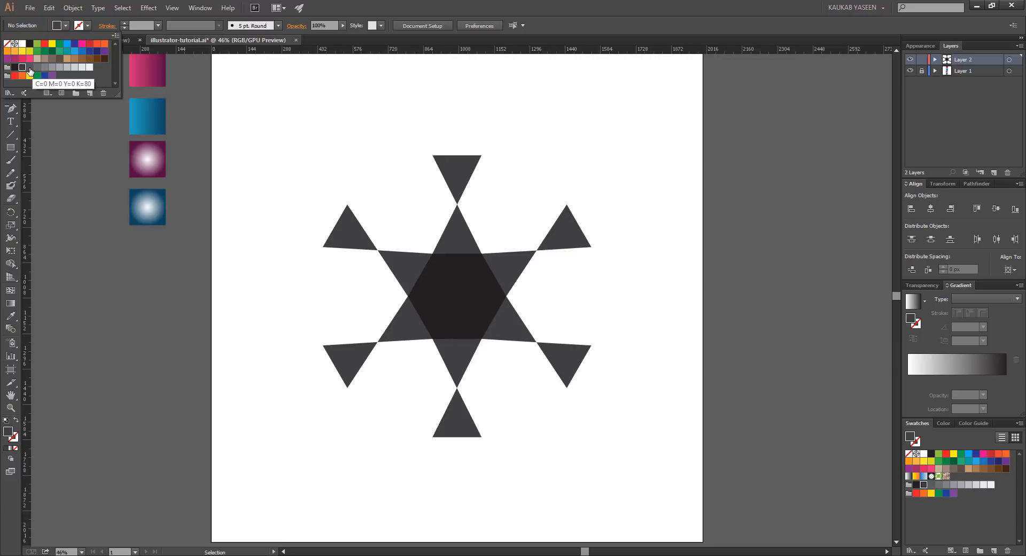
left_click(15, 68)
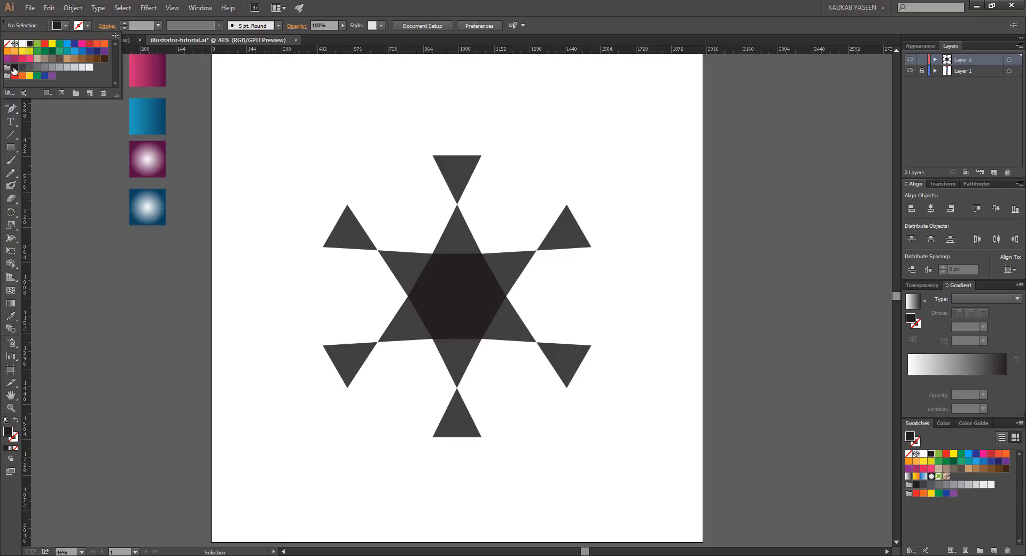
left_click(68, 150)
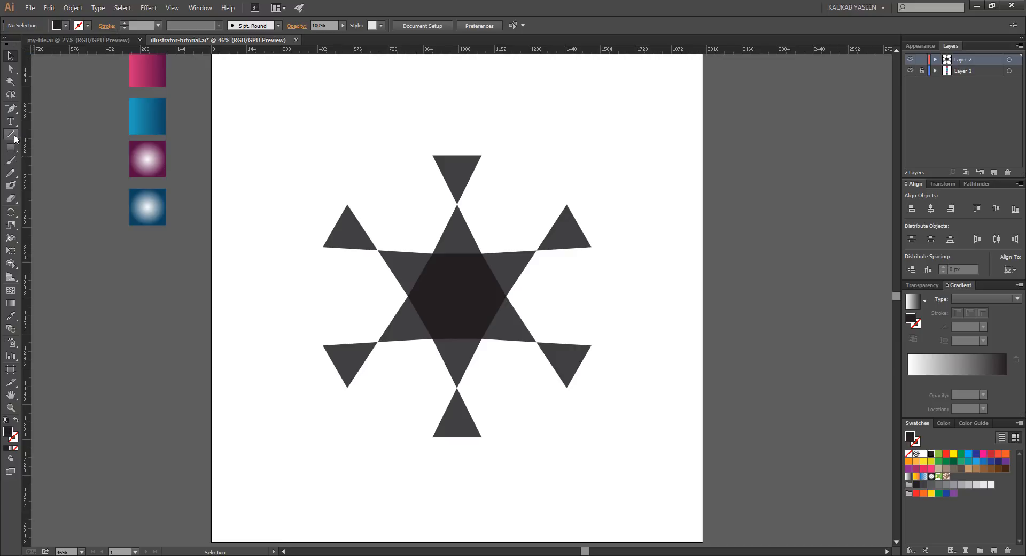
Step: Draw a closed black six-sided shape with the Pen tool through the outer corners of the top, lower-right and lower-left outer triangles, and deselect it
left_click_drag(11, 107, 49, 113)
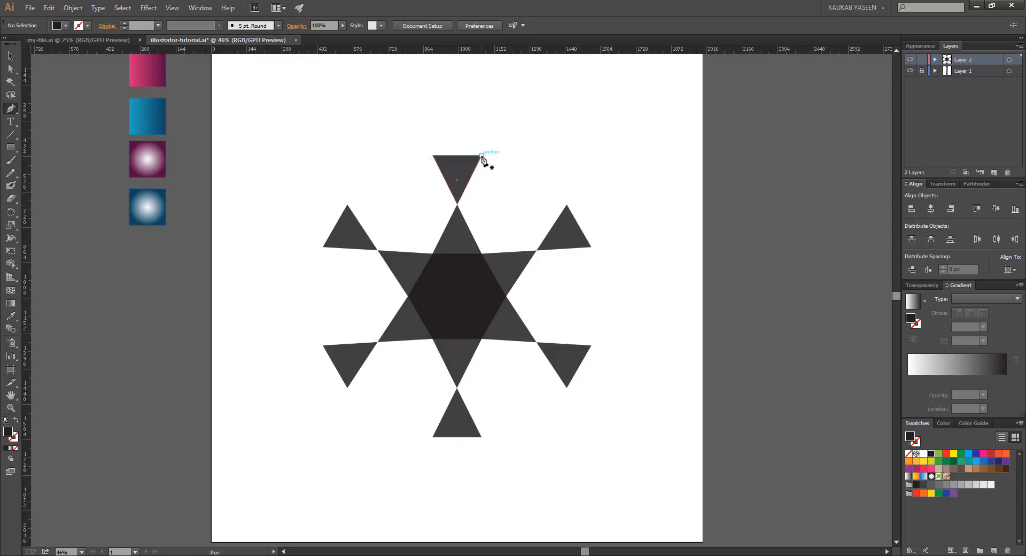
left_click(433, 156)
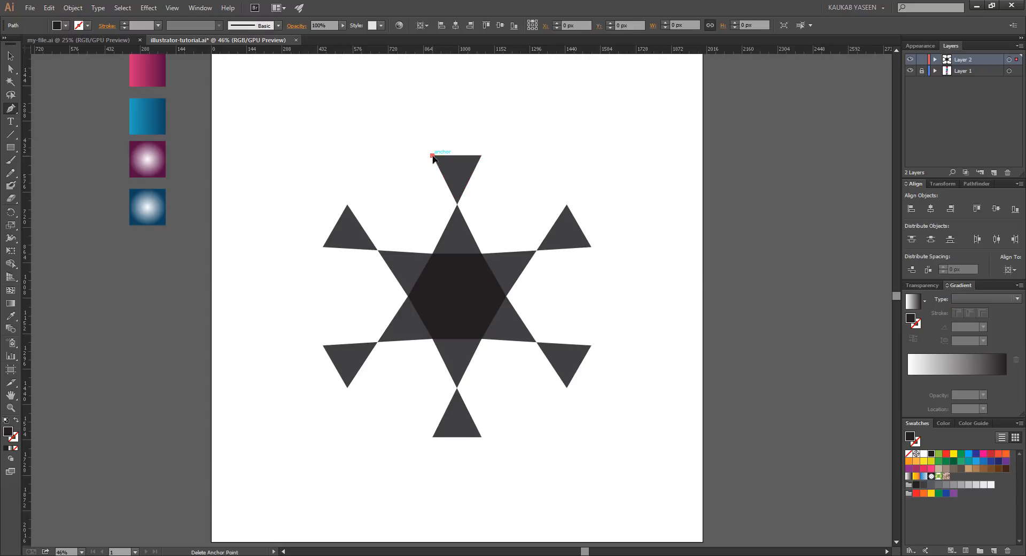
left_click(481, 156, "shift")
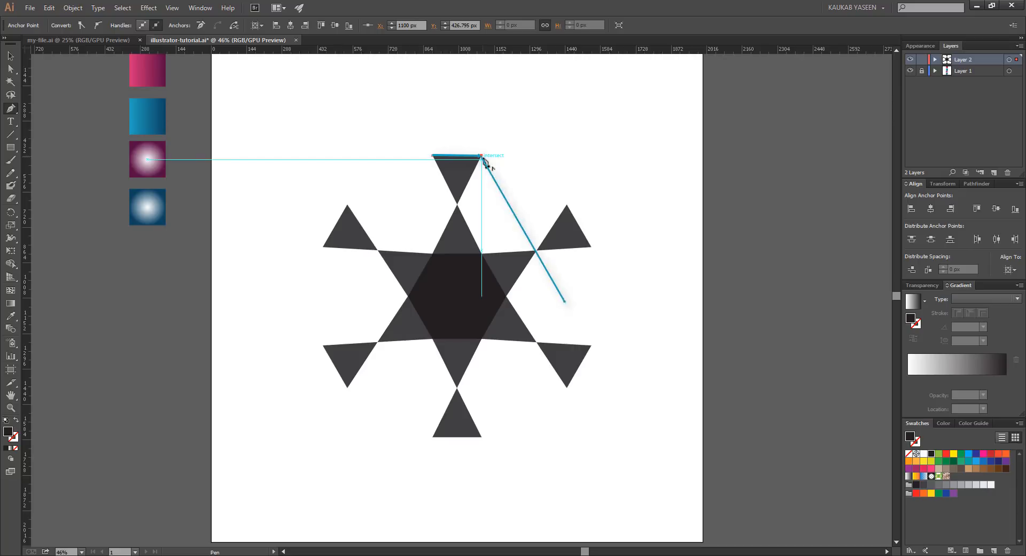
left_click(589, 345)
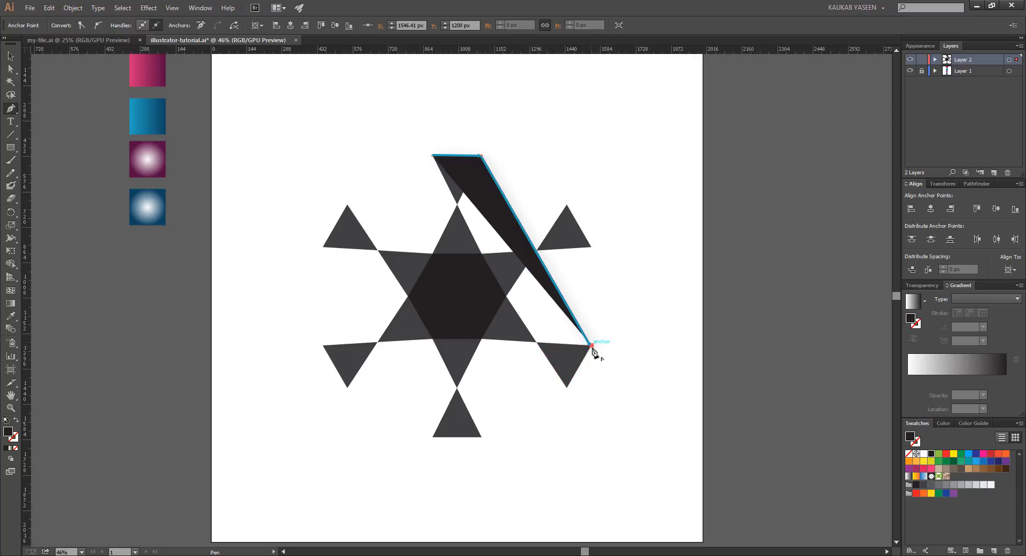
left_click(565, 392)
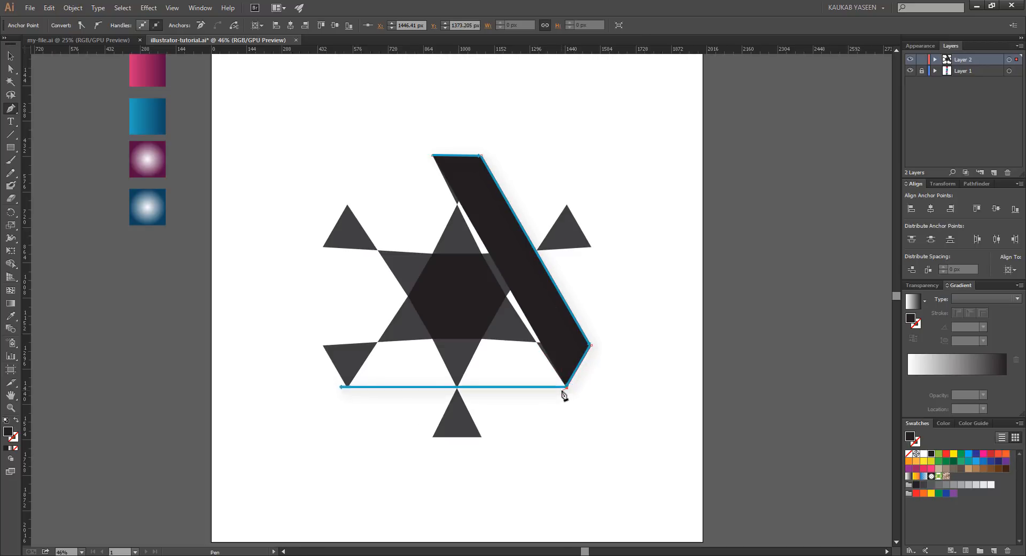
left_click(349, 387)
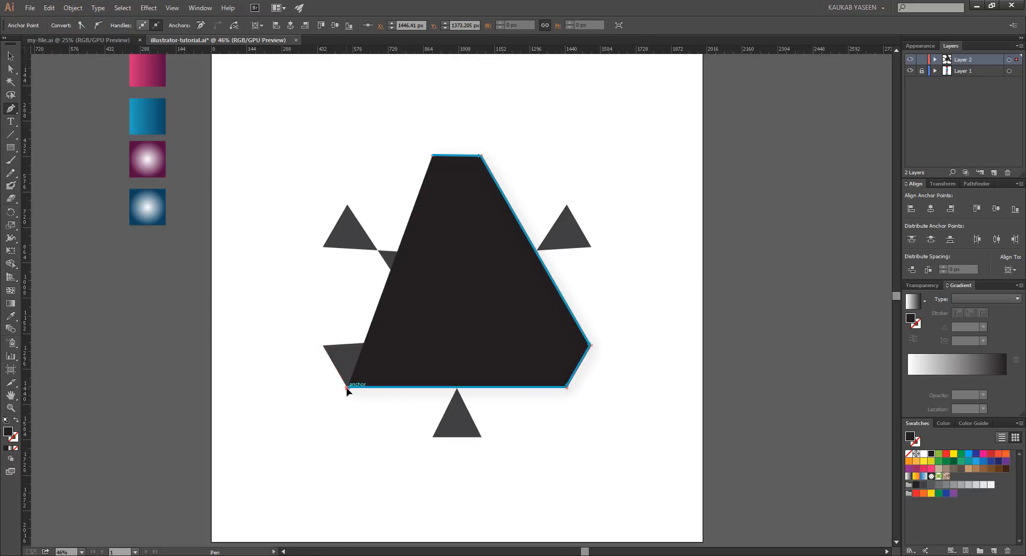
left_click(324, 346)
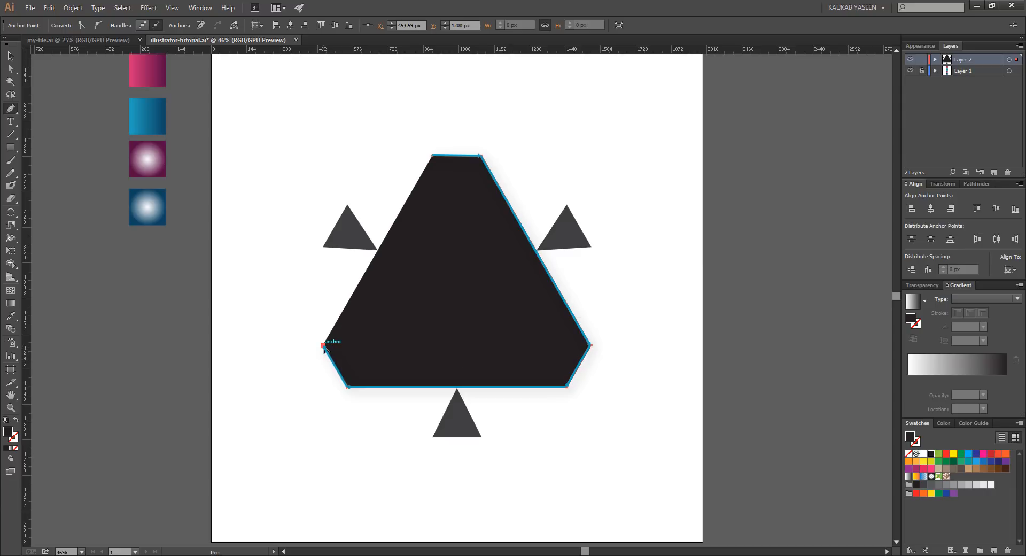
left_click(432, 156)
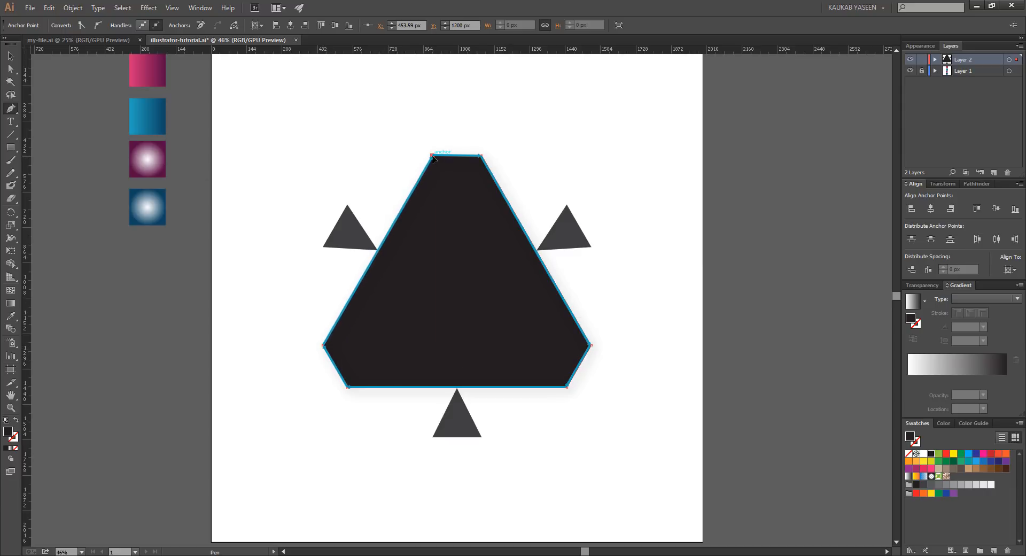
key("v")
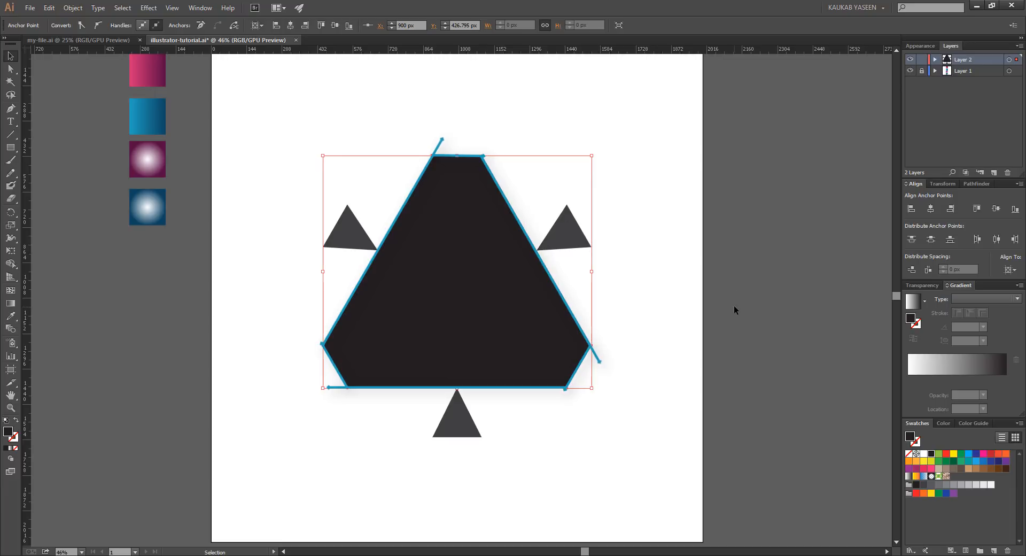
left_click(415, 90)
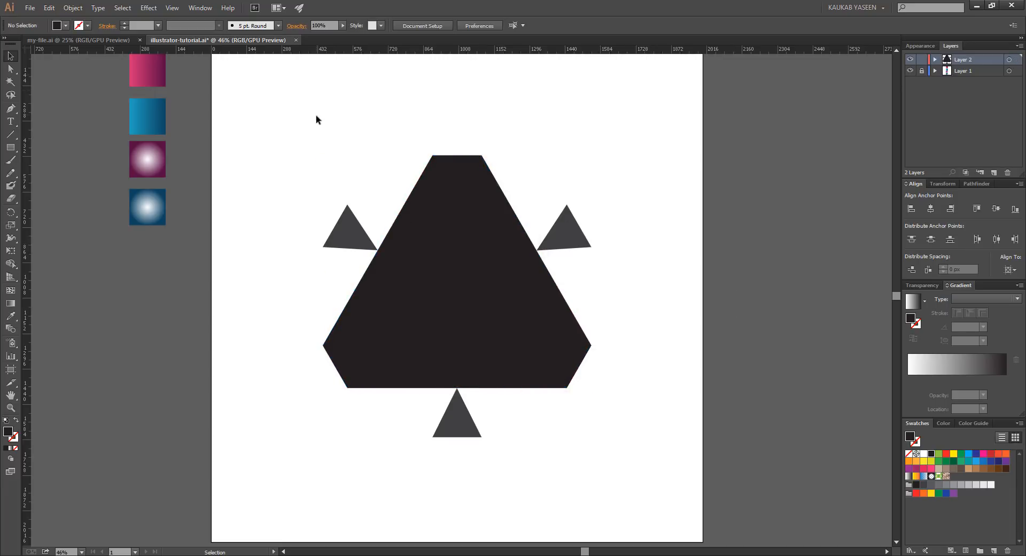
Step: Draw a closed dark grey six-sided shape with the Pen tool through the outer corners of the upper-left, upper-right and bottom outer triangles, and deselect it
left_click(66, 26)
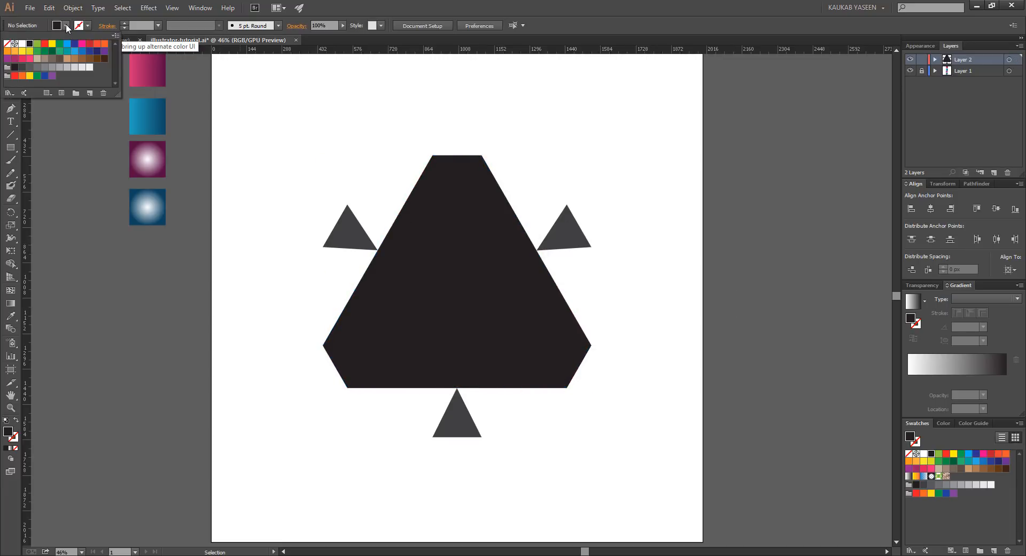
left_click(24, 43)
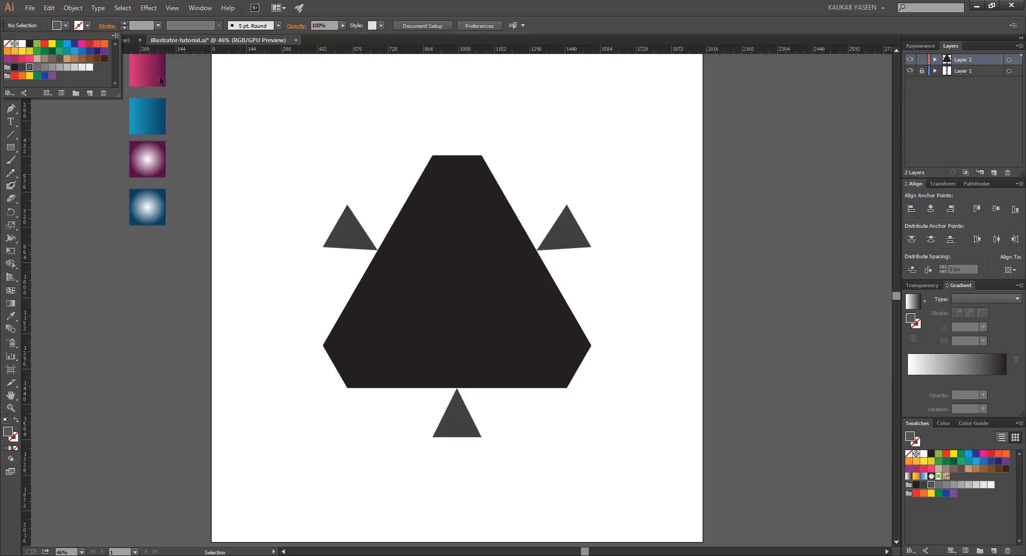
left_click(11, 108)
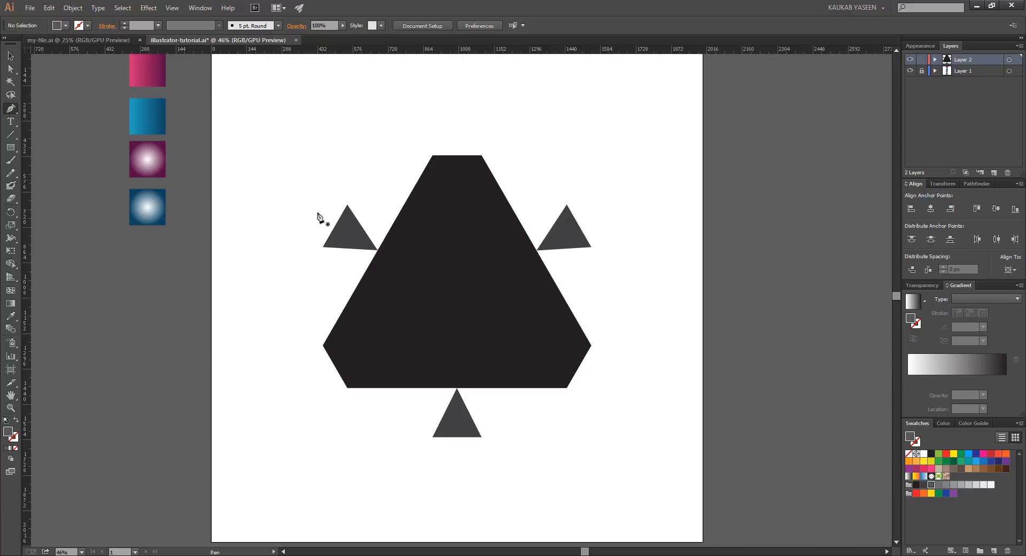
left_click(323, 248)
left_click(347, 204)
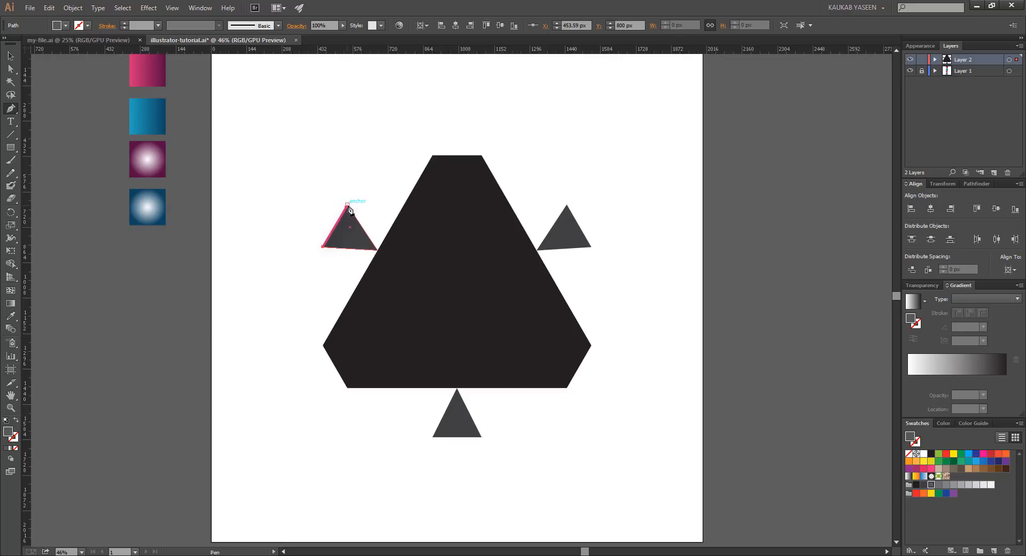
left_click(567, 205)
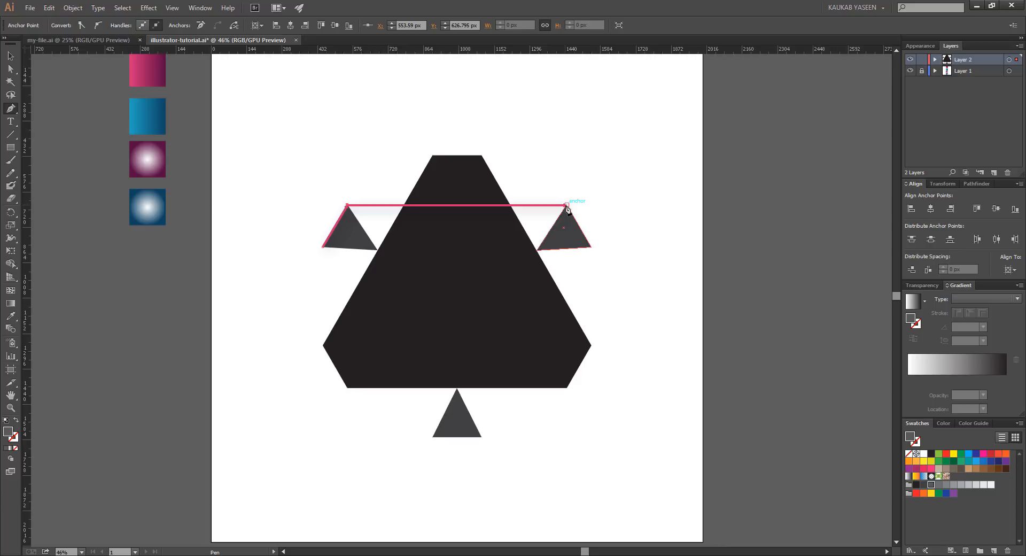
left_click(566, 205)
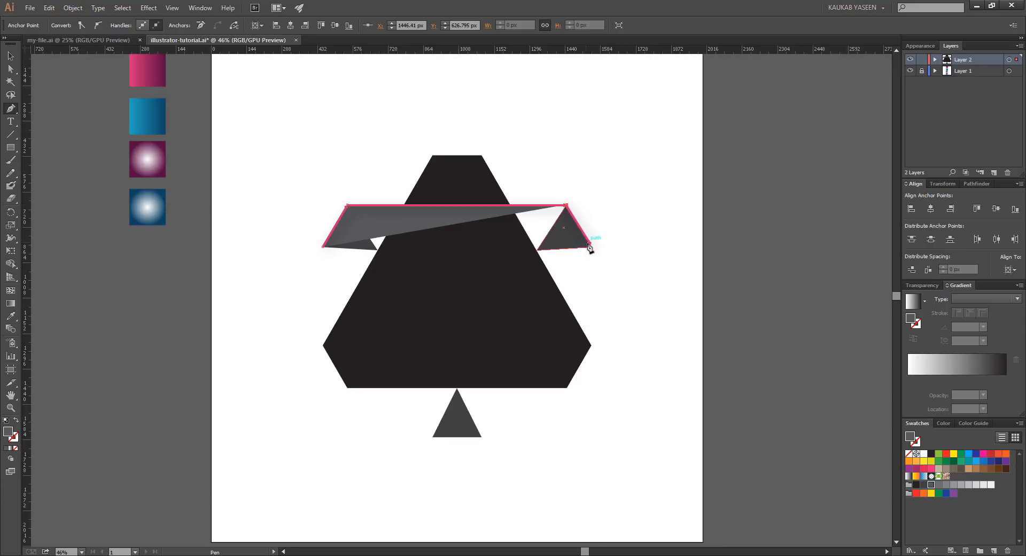
left_click(591, 247)
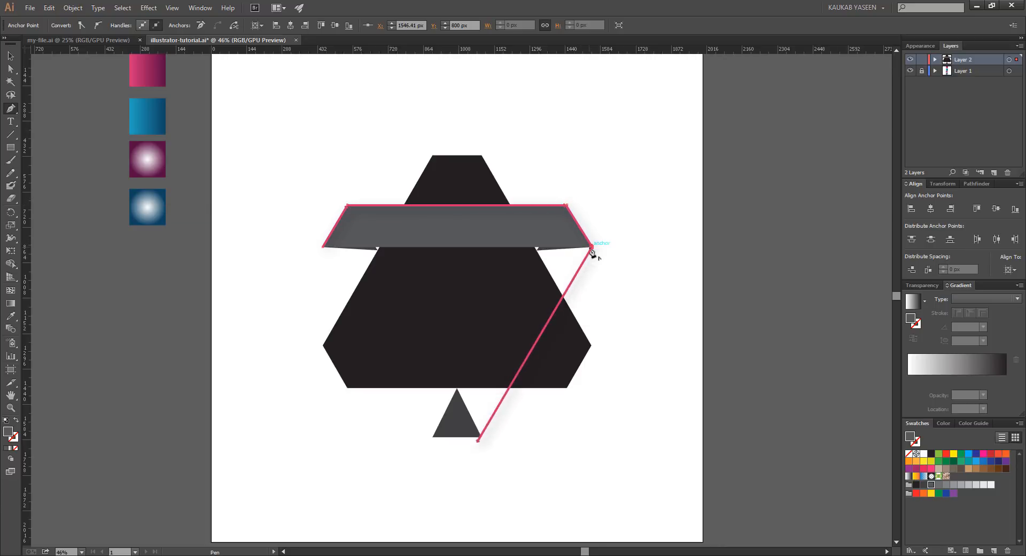
left_click(482, 437)
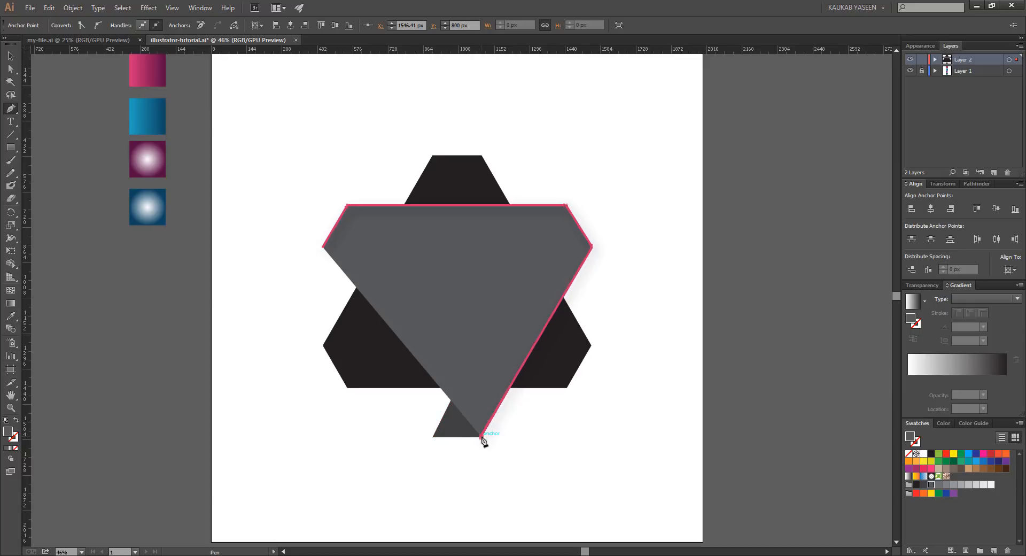
left_click(434, 437)
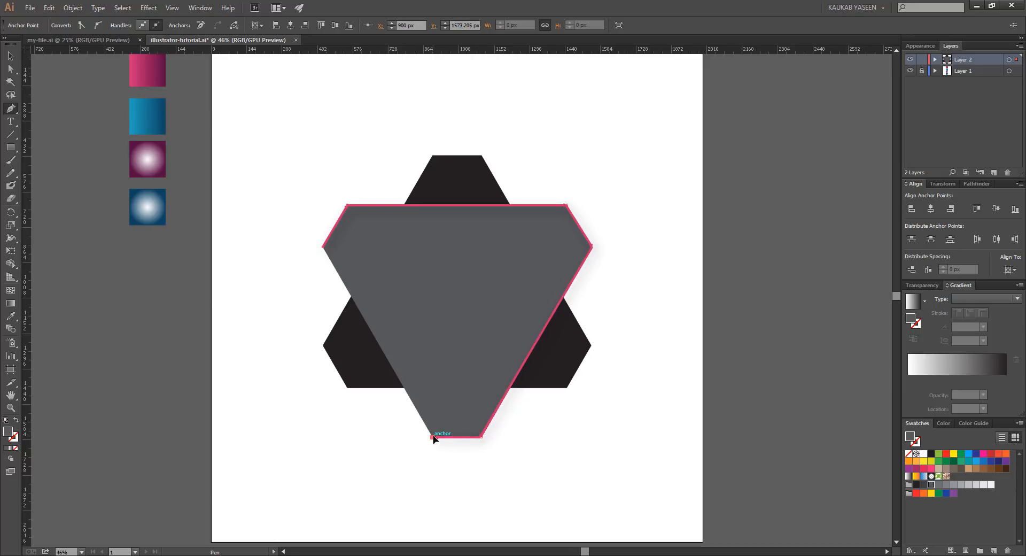
left_click(323, 248)
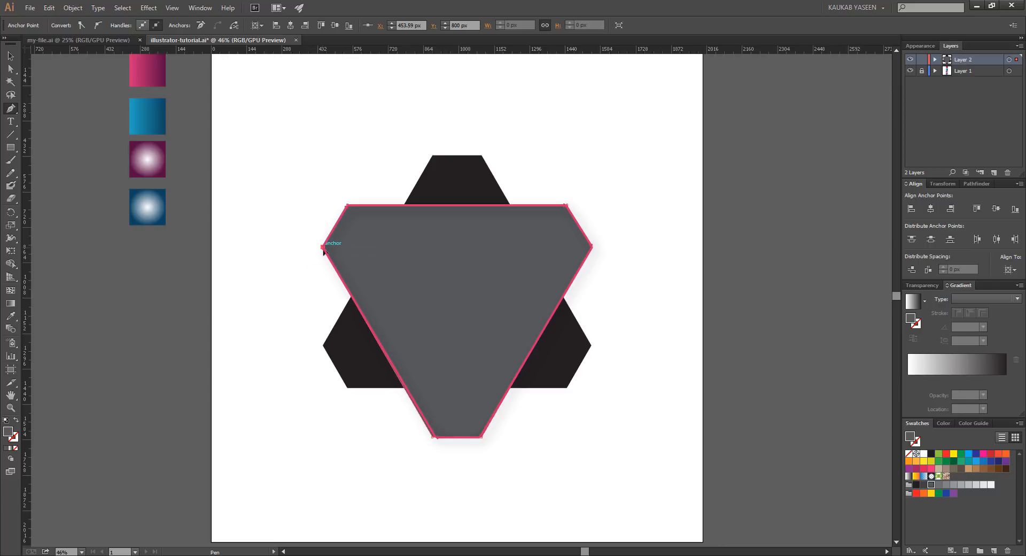
key("v")
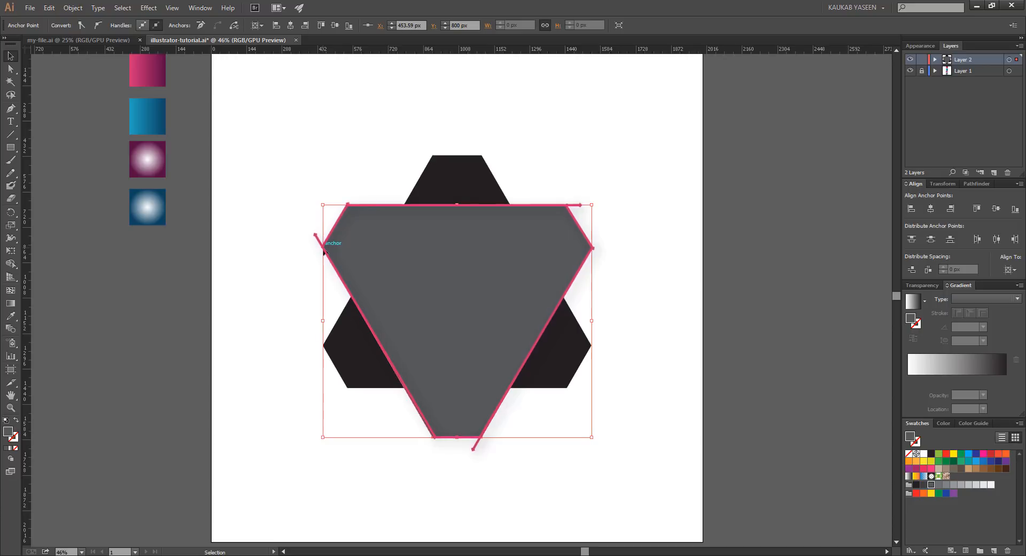
left_click(742, 358)
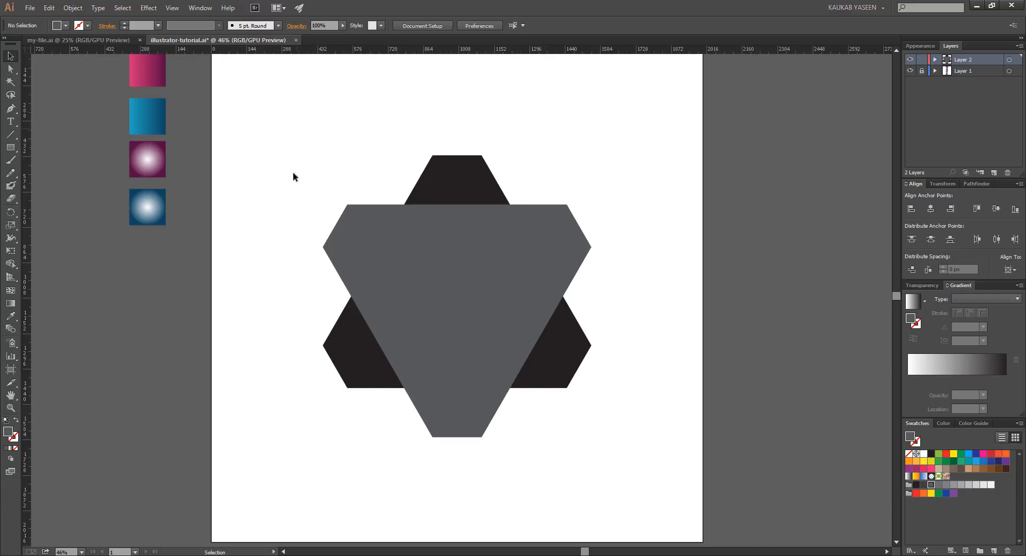
Step: Select the whole figure and merge its regions with Shape Builder into three medium grey bent bands from the top, lower-right and lower-left points
left_click_drag(298, 128, 614, 464)
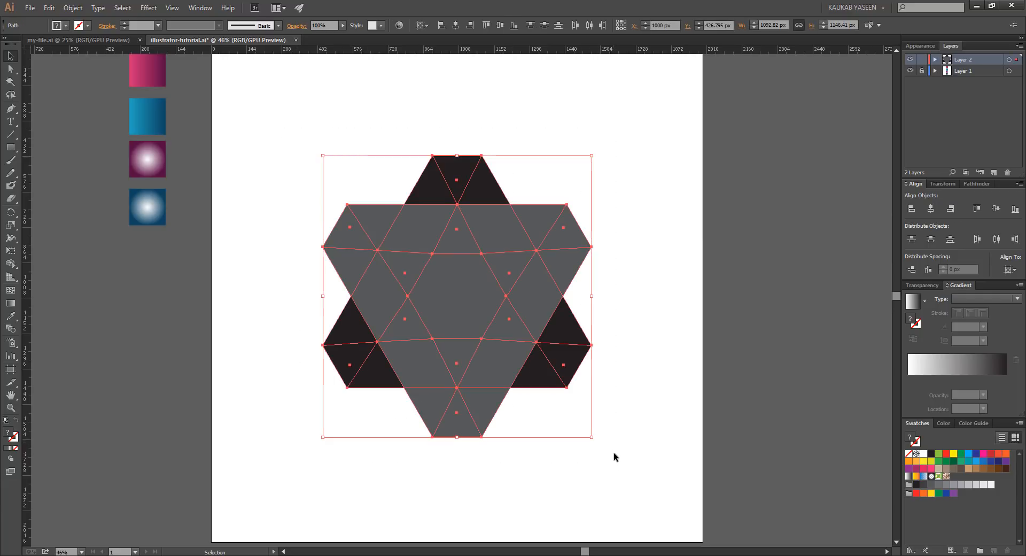
left_click(10, 264)
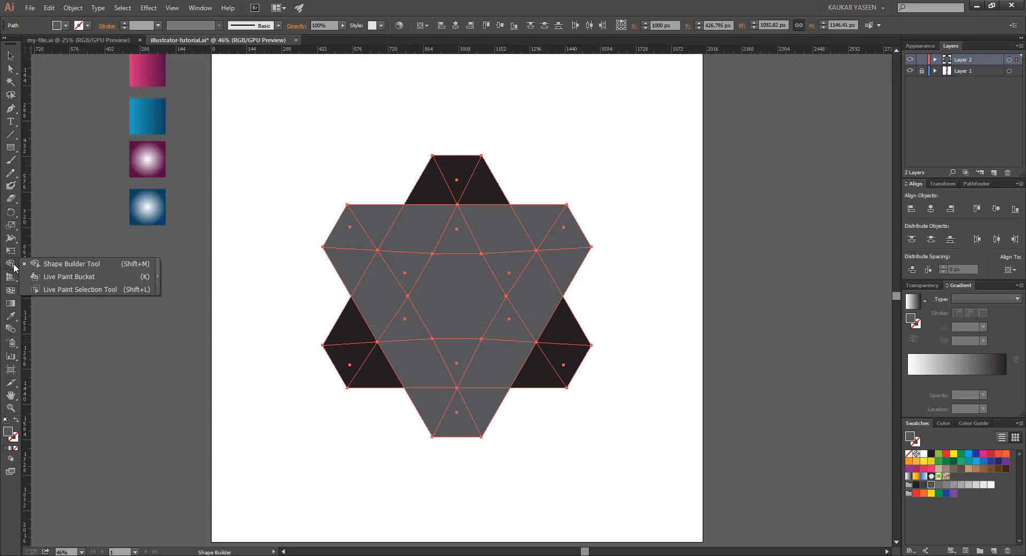
left_click(104, 264)
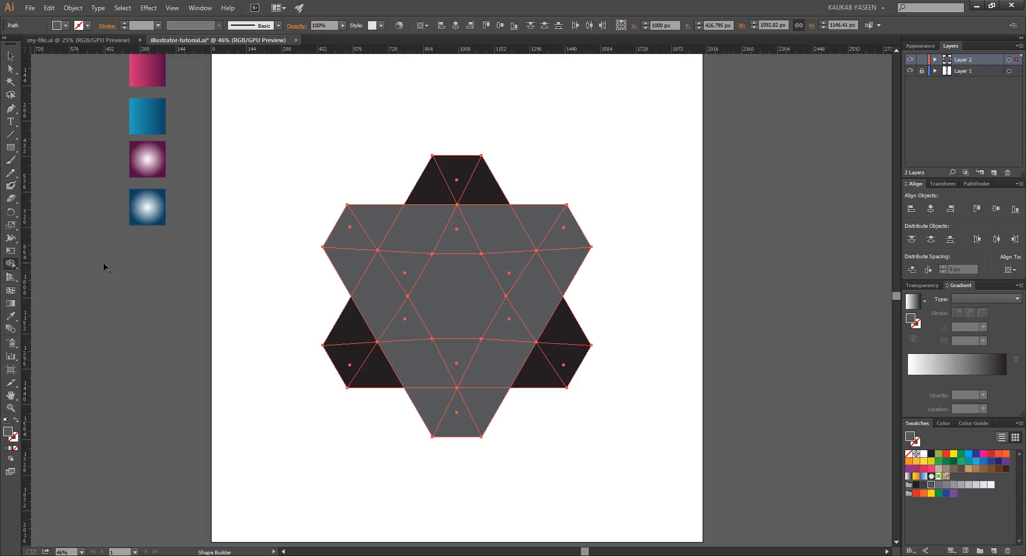
left_click(65, 26)
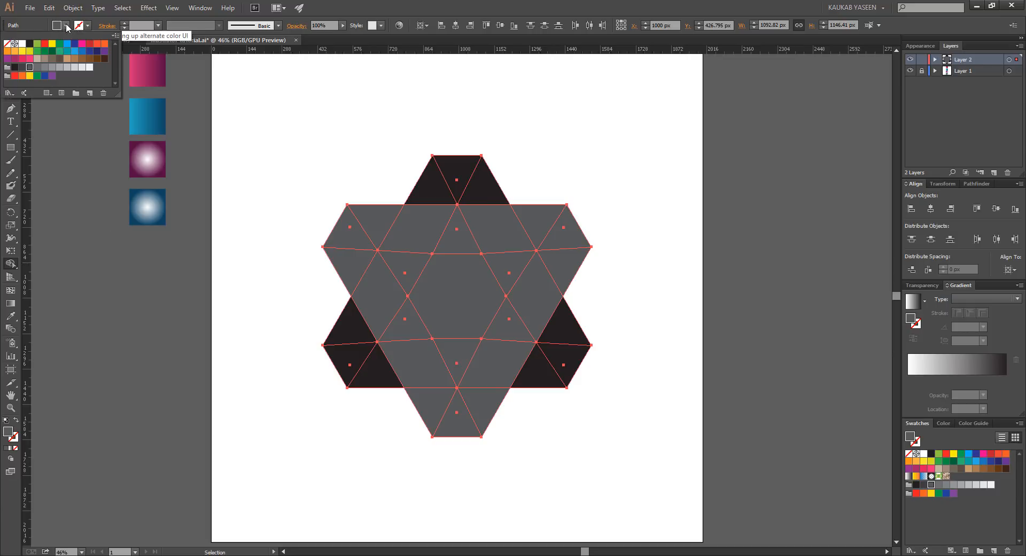
left_click(44, 66)
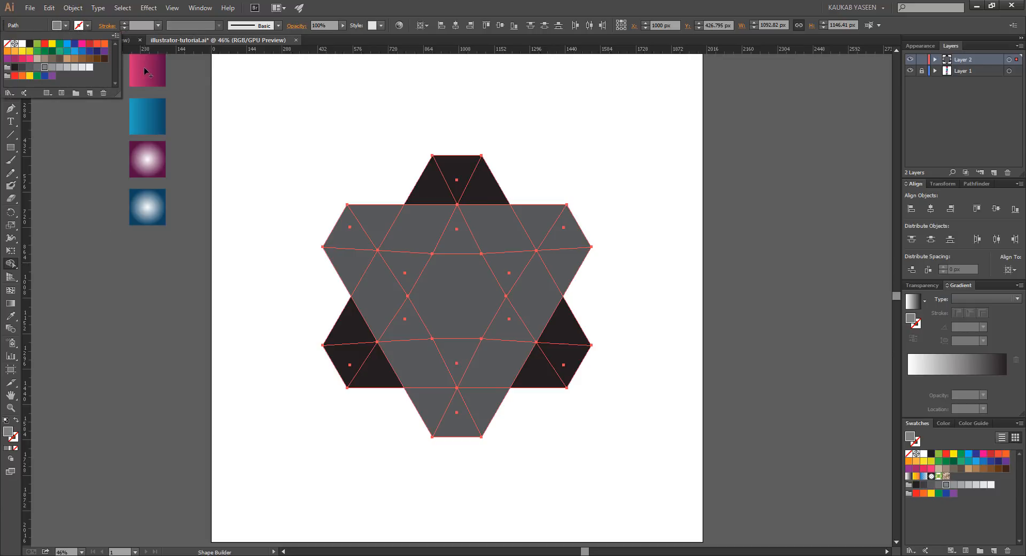
left_click(430, 183)
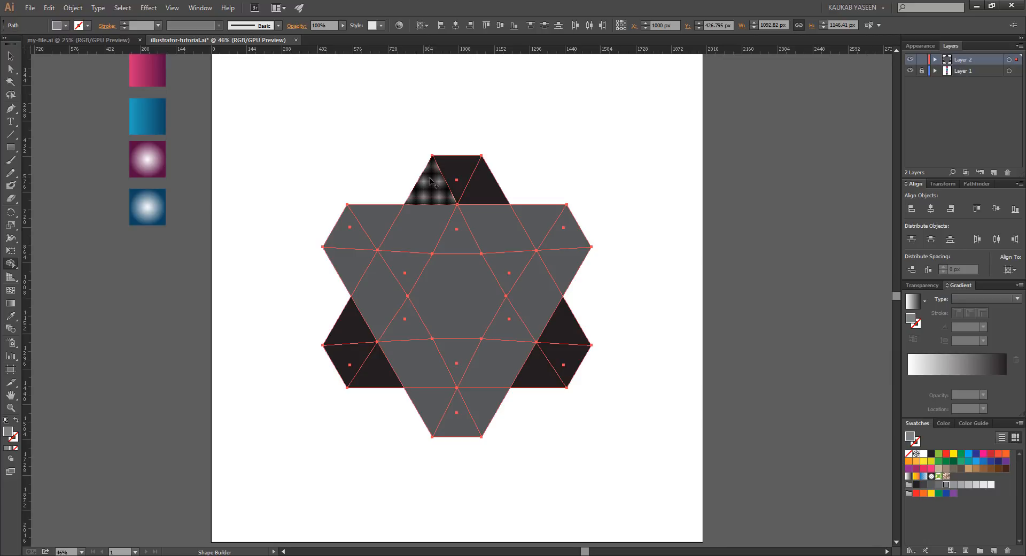
mouse_move(460, 181)
left_mouse_down()
mouse_move(480, 183)
mouse_move(501, 218)
left_mouse_up()
left_click_drag(511, 251, 514, 267)
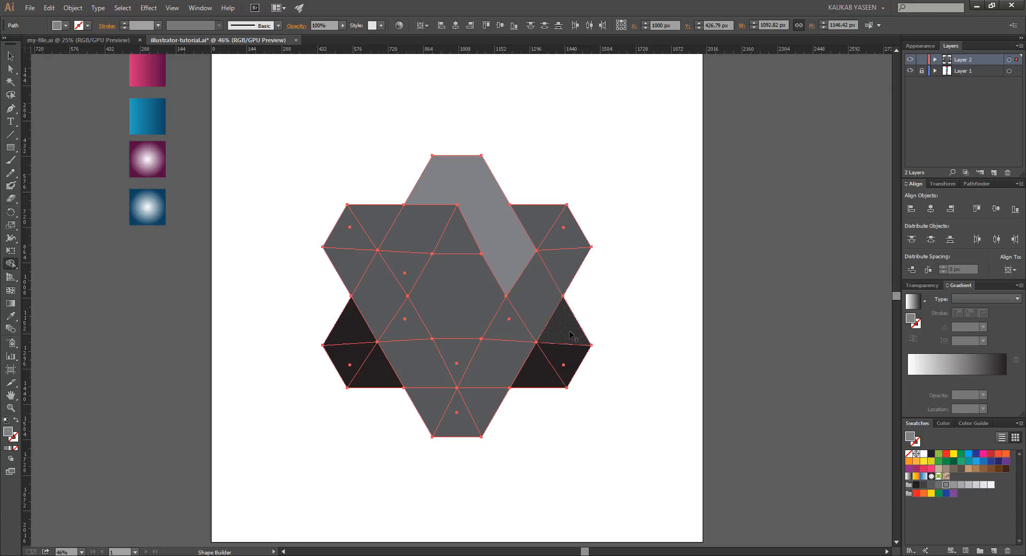
mouse_move(570, 331)
left_mouse_down()
mouse_move(549, 370)
mouse_move(503, 375)
mouse_move(462, 363)
left_mouse_up()
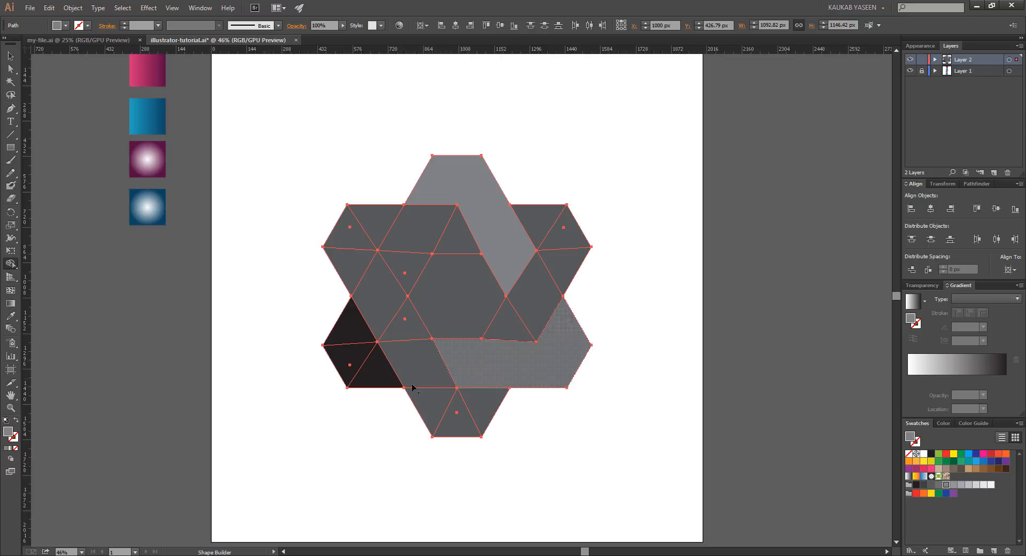
mouse_move(373, 380)
left_mouse_down()
mouse_move(354, 363)
mouse_move(350, 328)
mouse_move(403, 271)
left_mouse_up()
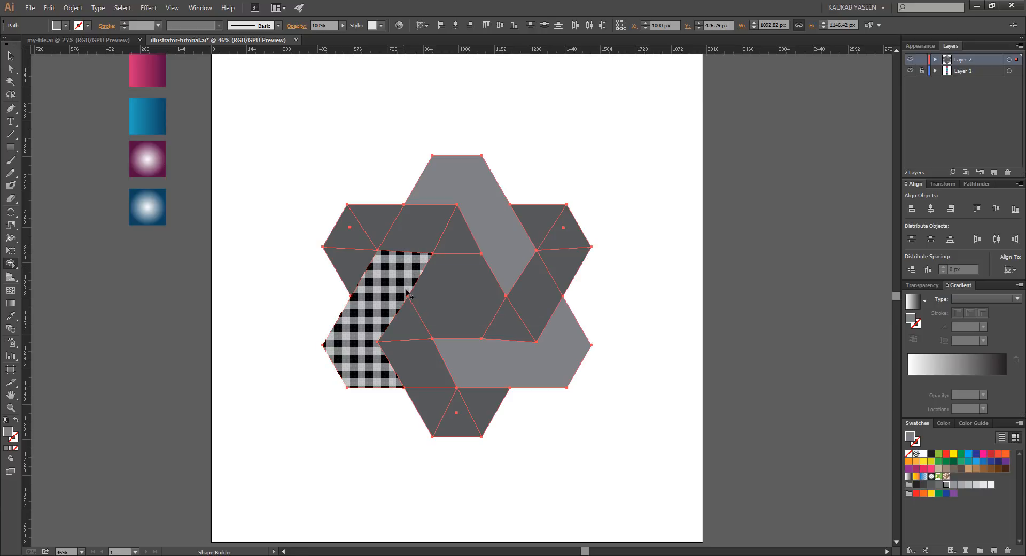
Step: Set the Shape Builder fill to C=0 M=0 Y=0 K=90 and merge the figure's upper-left regions into one bent band
left_click(67, 26)
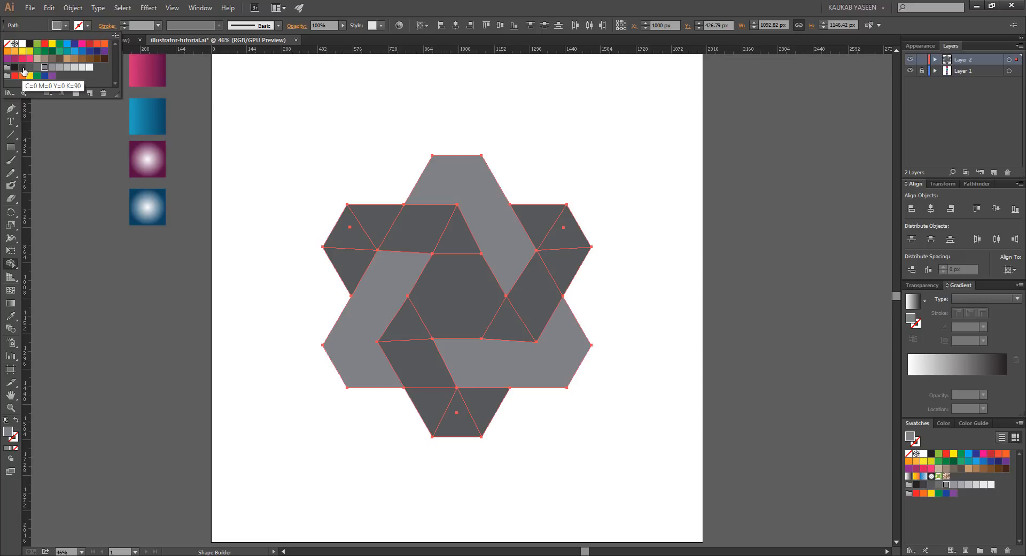
left_click(22, 68)
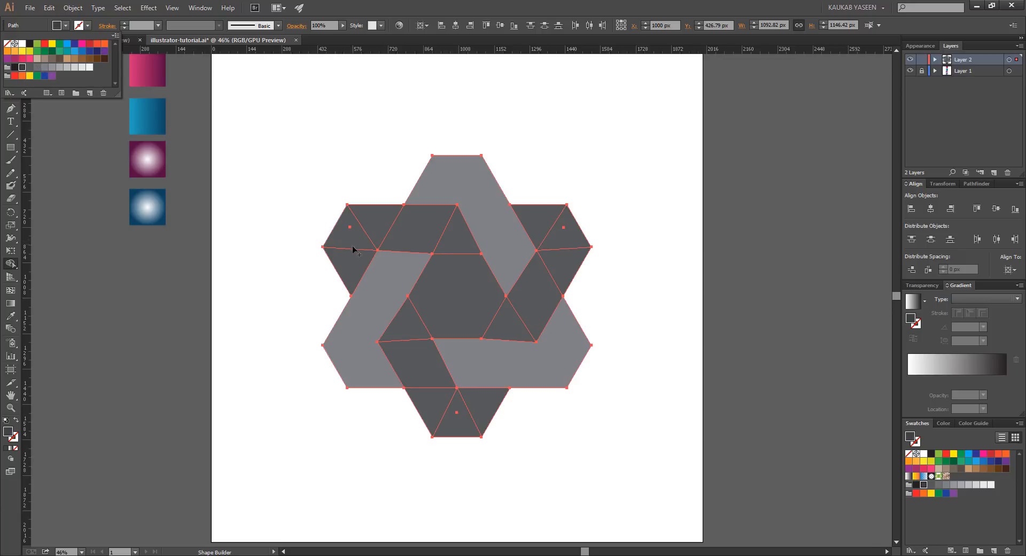
left_click(342, 258)
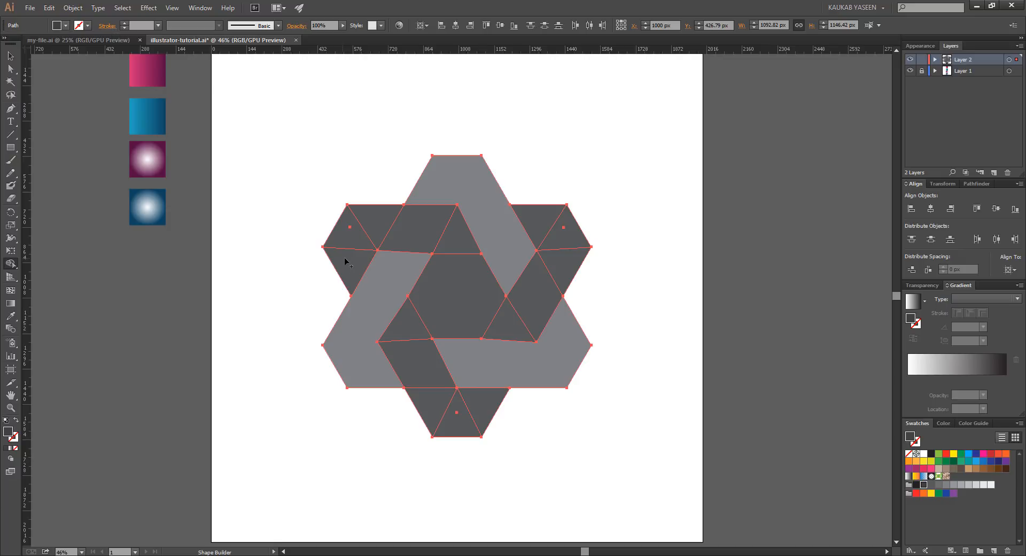
mouse_move(346, 259)
left_mouse_down()
mouse_move(372, 219)
mouse_move(452, 233)
left_mouse_up()
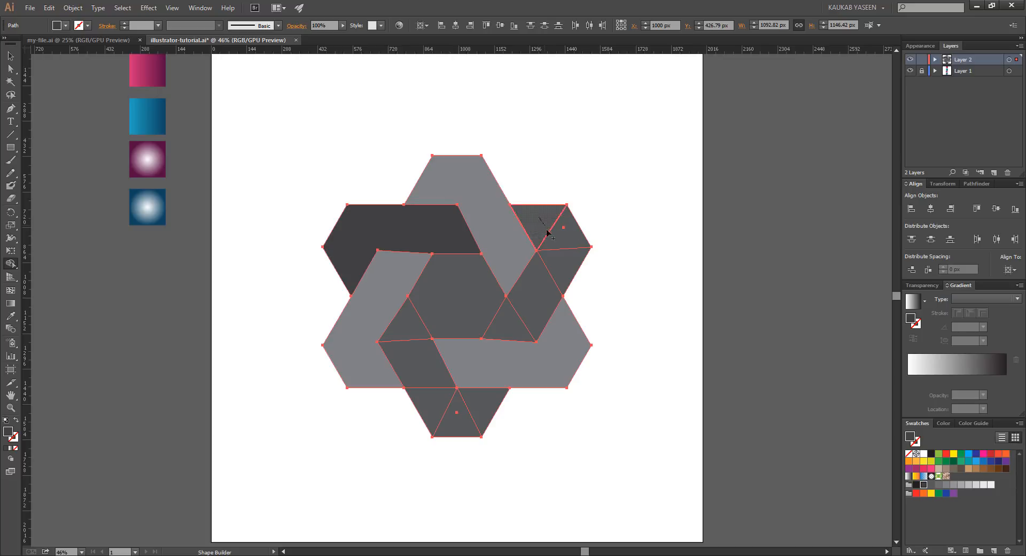
Step: Merge the upper-right regions and the bottom regions with Shape Builder into two more dark grey bent bands, and deselect the figure
mouse_move(547, 231)
left_mouse_down()
mouse_move(566, 256)
mouse_move(517, 325)
left_mouse_up()
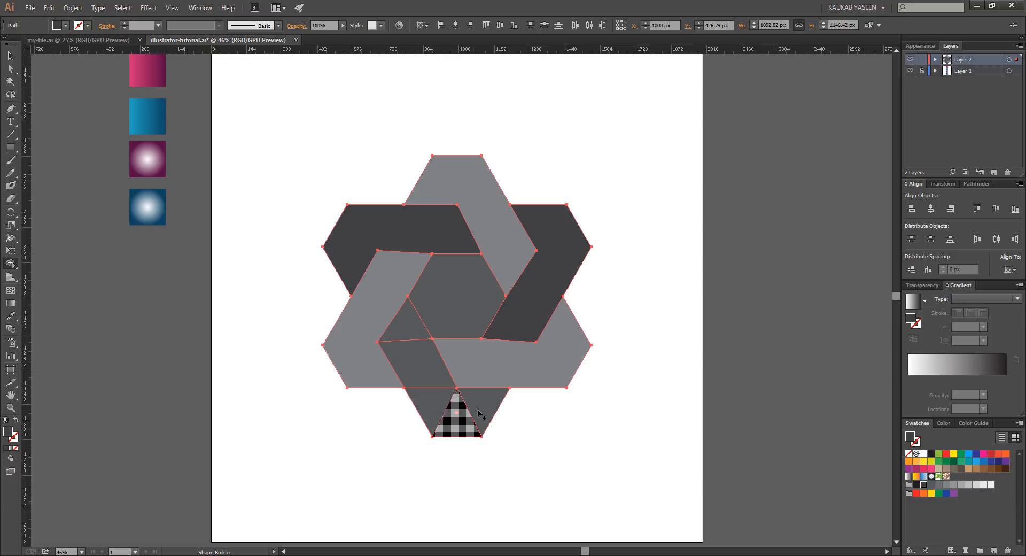
mouse_move(486, 420)
left_mouse_down()
mouse_move(437, 412)
mouse_move(407, 332)
left_mouse_up()
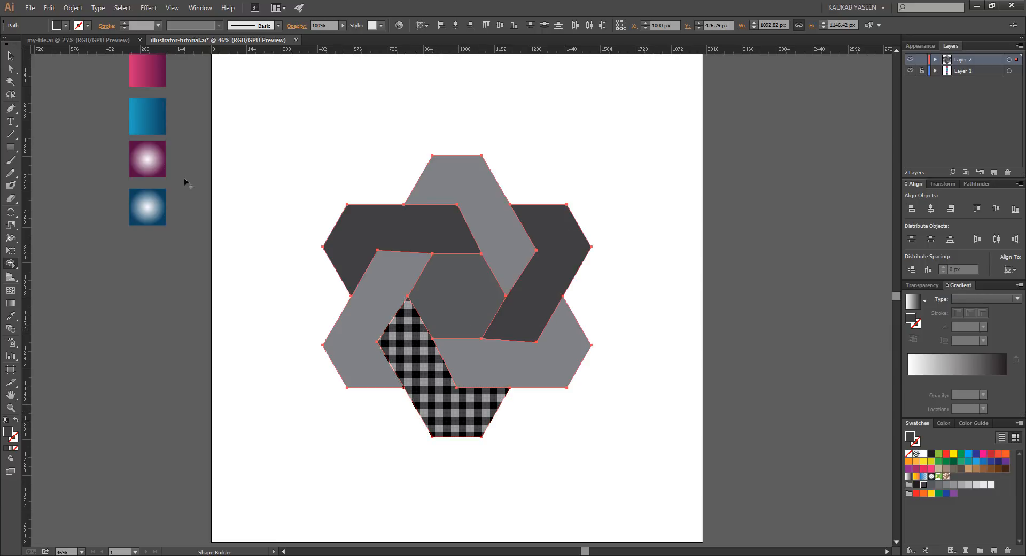
left_click(9, 60)
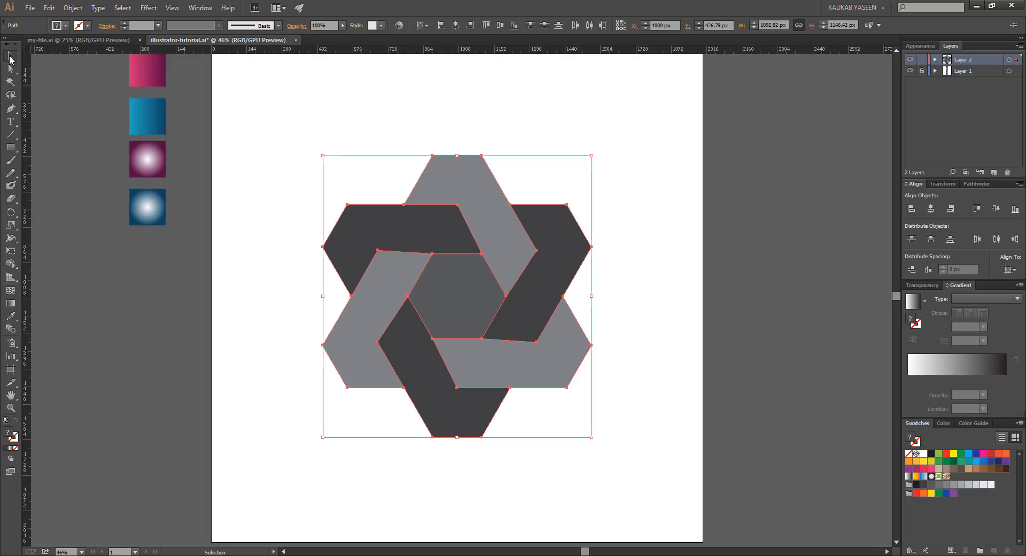
left_click(641, 463)
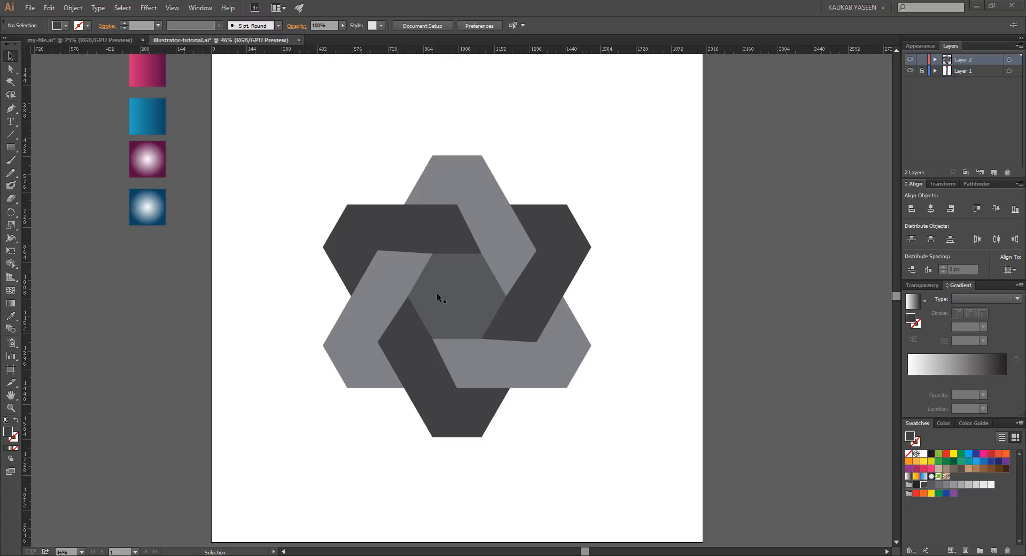
Step: Delete the stacked hexagons in the centre of the star so that the middle is empty
left_click(460, 293)
key("Delete")
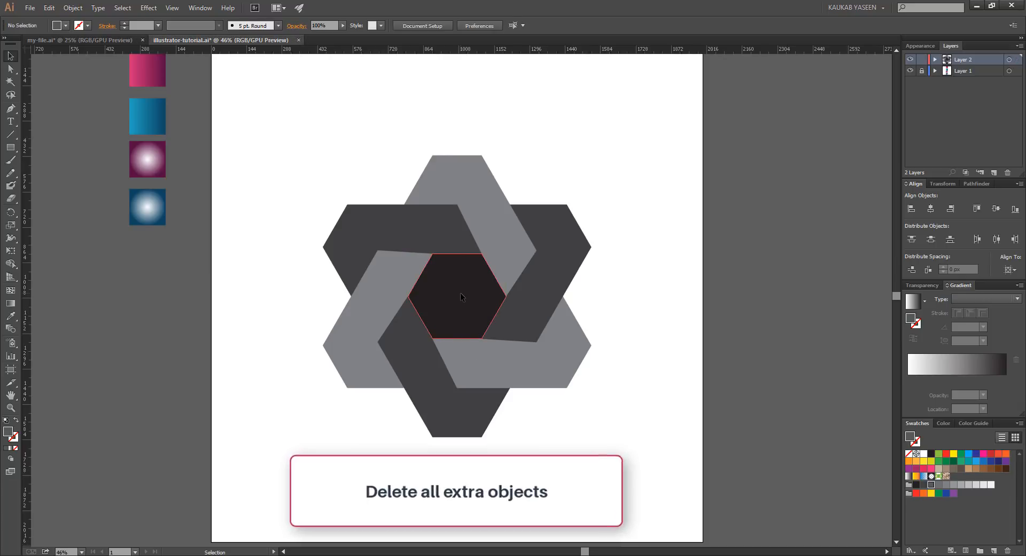
left_click(460, 296)
key("Delete")
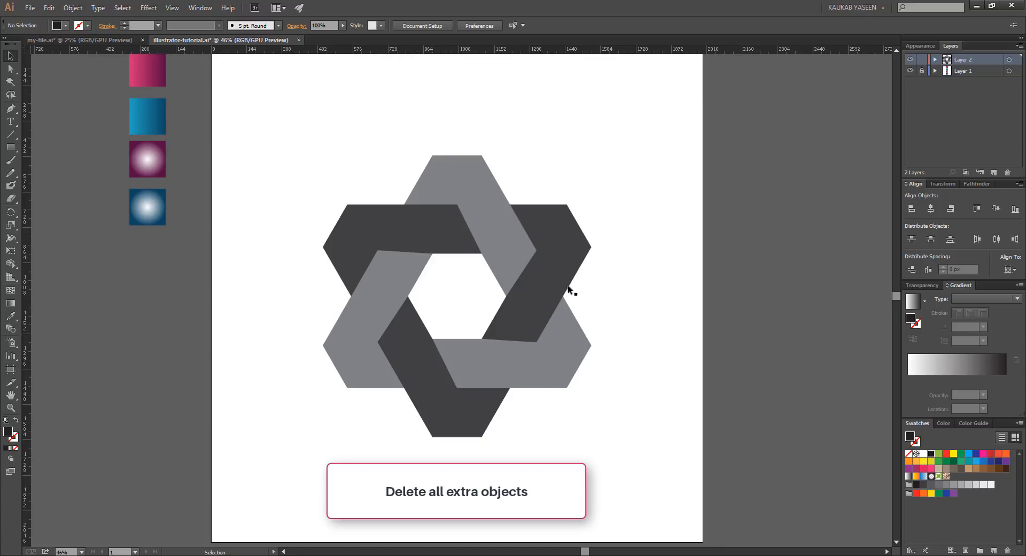
Step: Fill the three dark grey bands with the linear pink-to-purple gradient sampled from the pink swatch square, and deselect them
key("ctrl+minus")
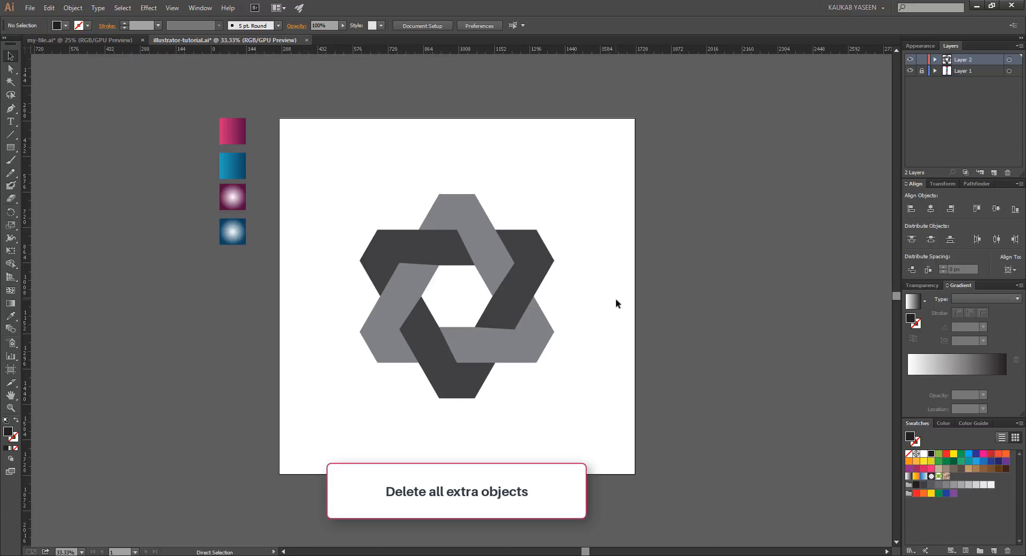
left_click(386, 237)
left_click(552, 257, "shift")
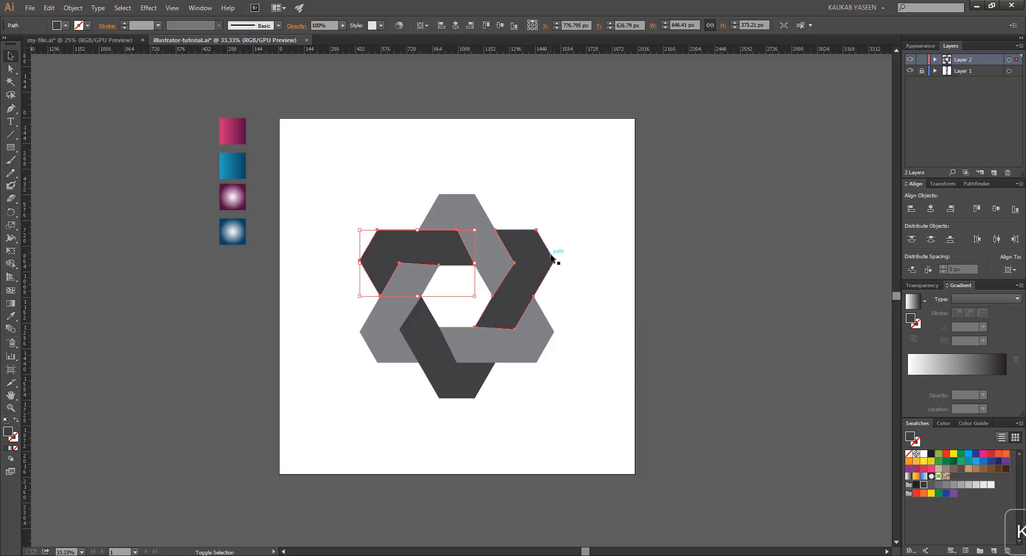
left_click(553, 259, "shift")
left_click(451, 379, "shift")
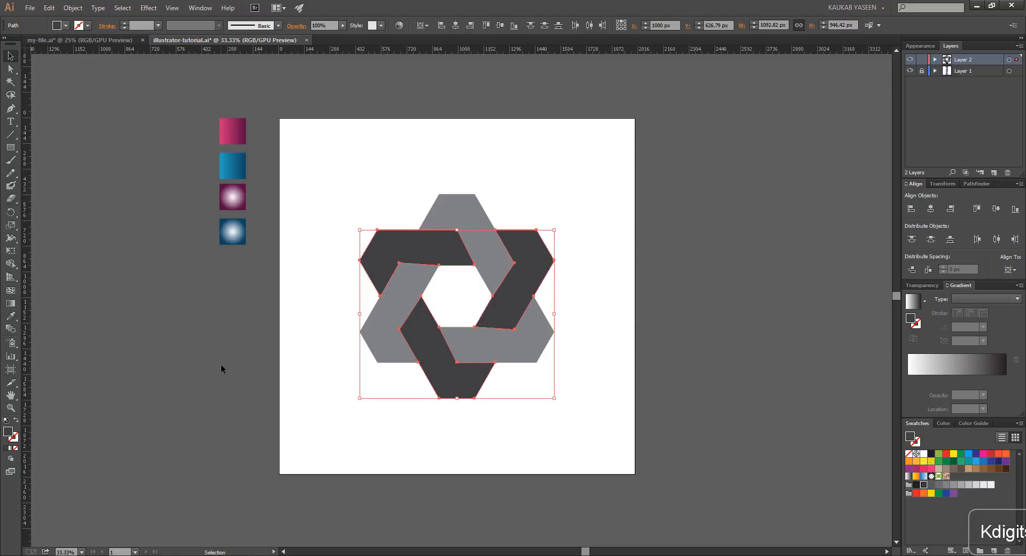
left_click(10, 316)
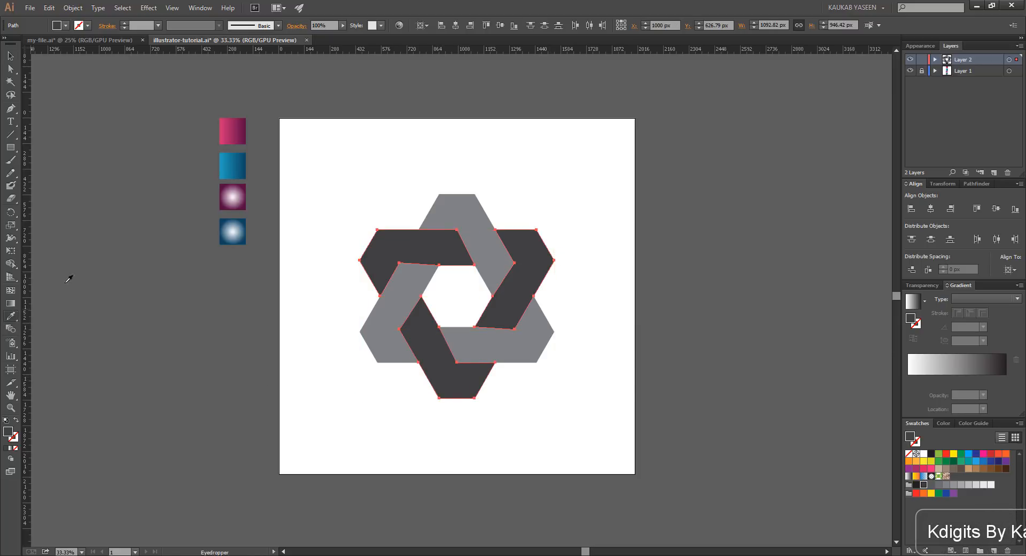
left_click(239, 123)
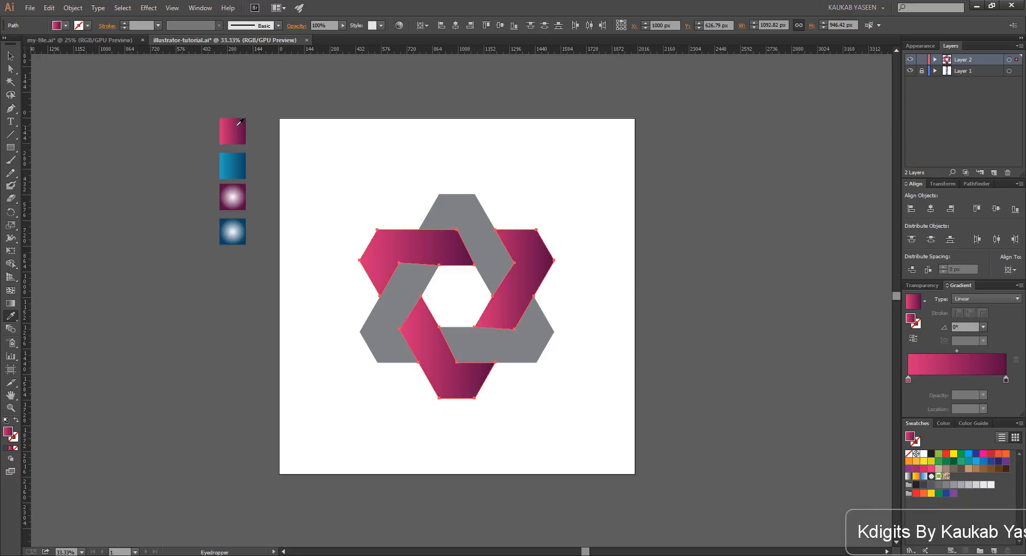
key("v")
left_click(335, 349)
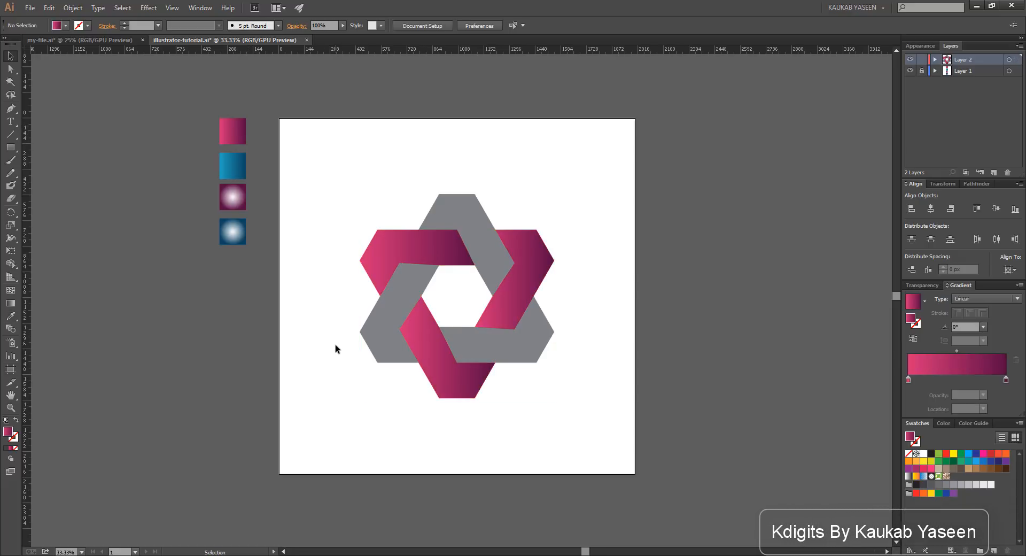
Step: Redirect the upper-right pink band's gradient to about -123°, running from its top outer corner to its inner end
left_click(533, 239)
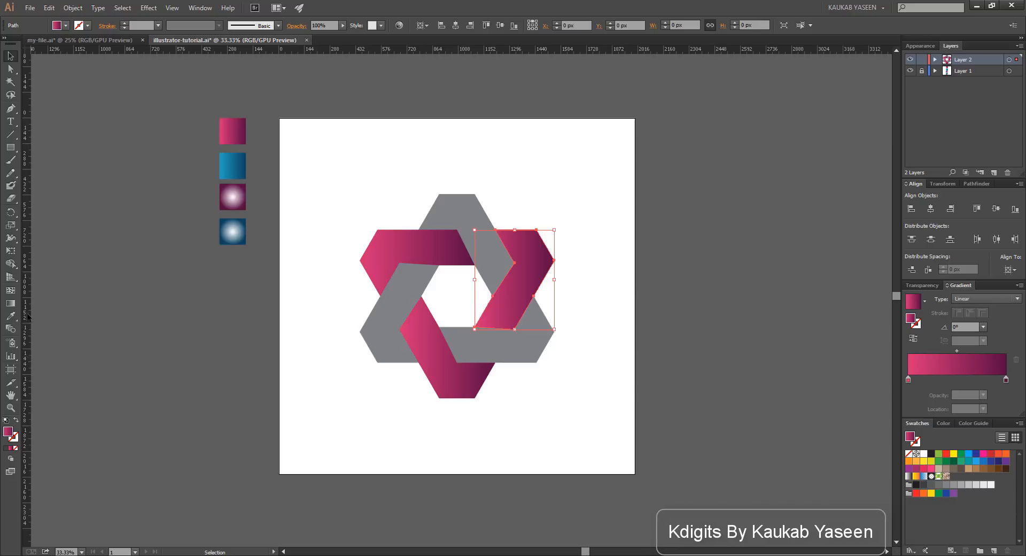
key("g")
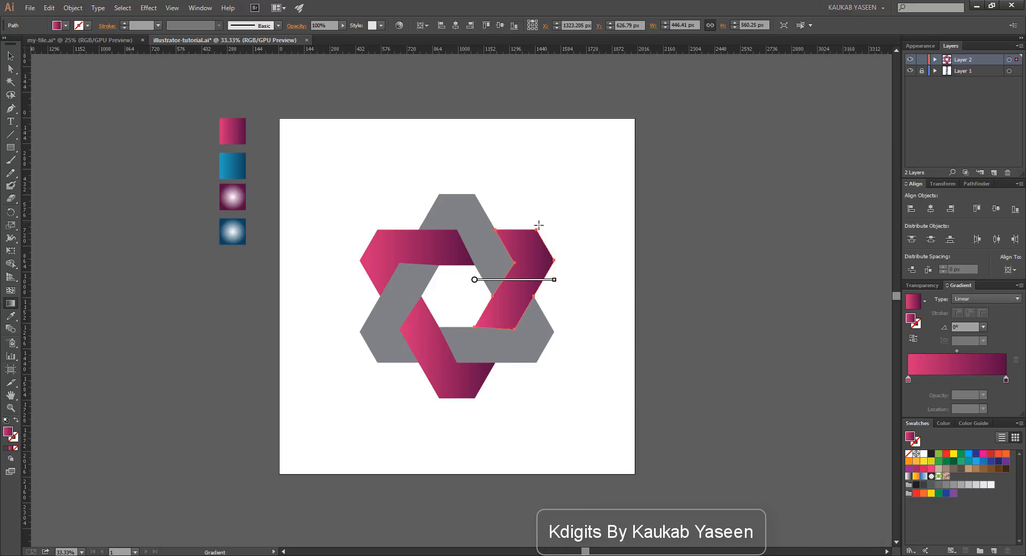
left_click_drag(536, 230, 478, 327)
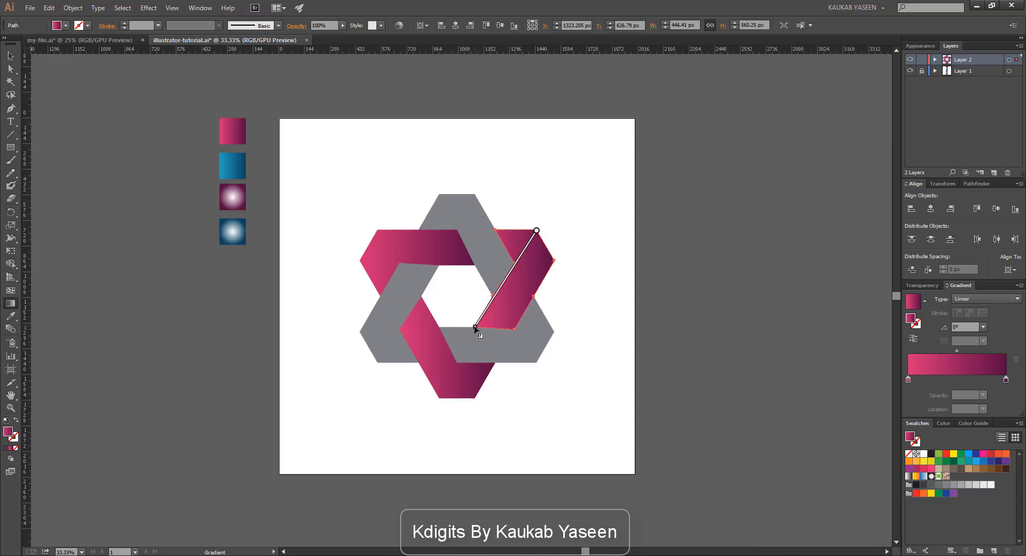
key("v")
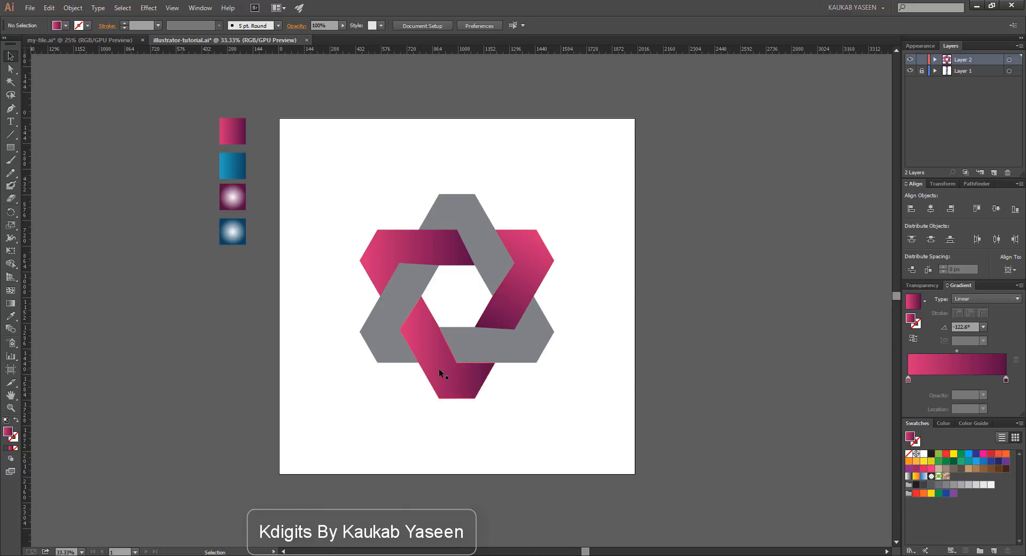
Step: Redirect the bottom pink band's gradient to about 118°, running from its lower outer corner up to its inner end, and deselect it
left_click(439, 368)
left_click(11, 304)
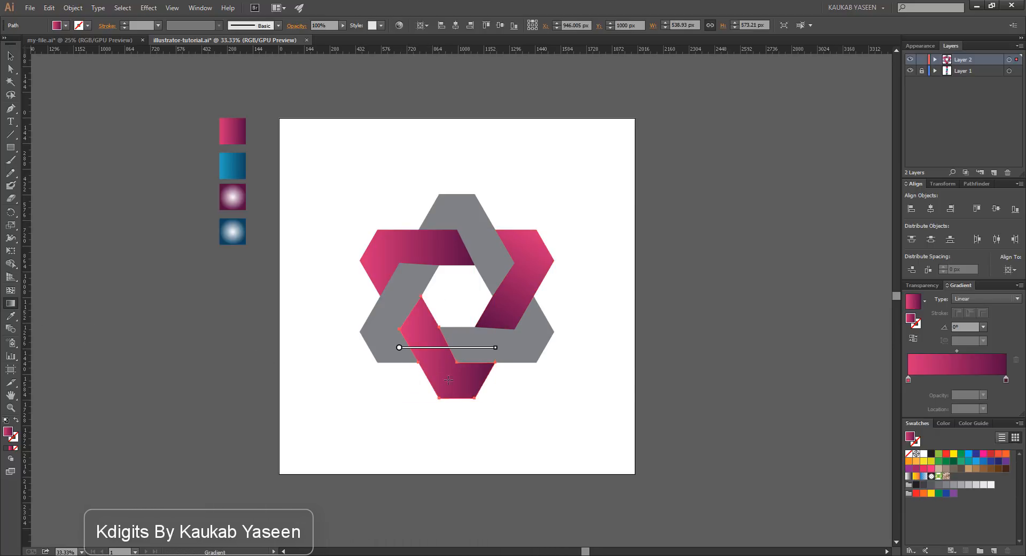
left_click_drag(474, 397, 416, 298)
key("v")
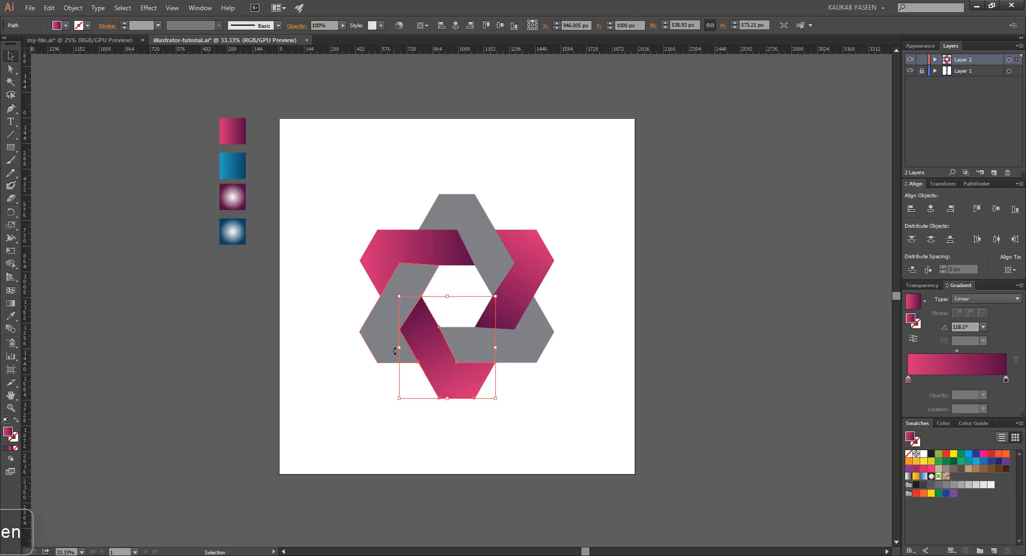
left_click(374, 408)
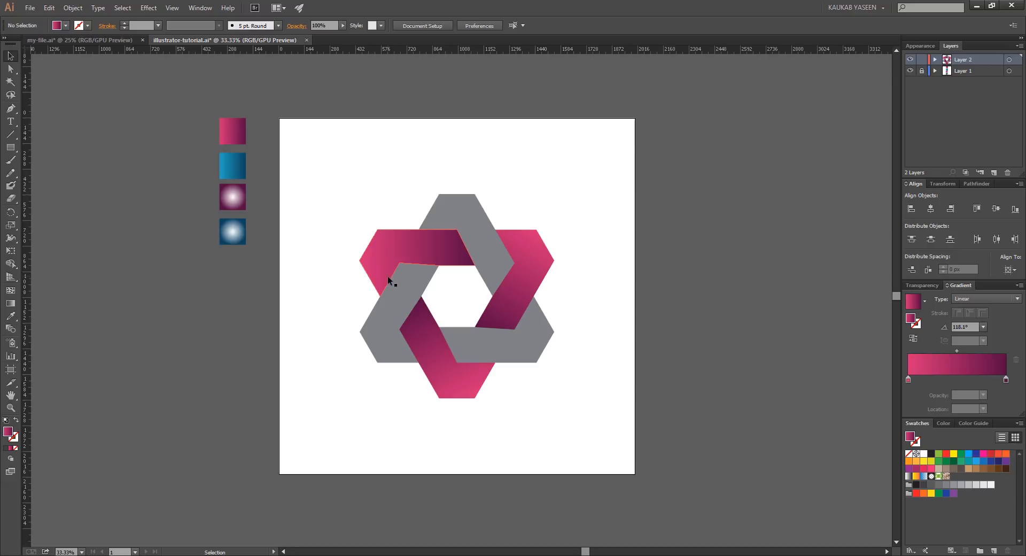
left_click(396, 246)
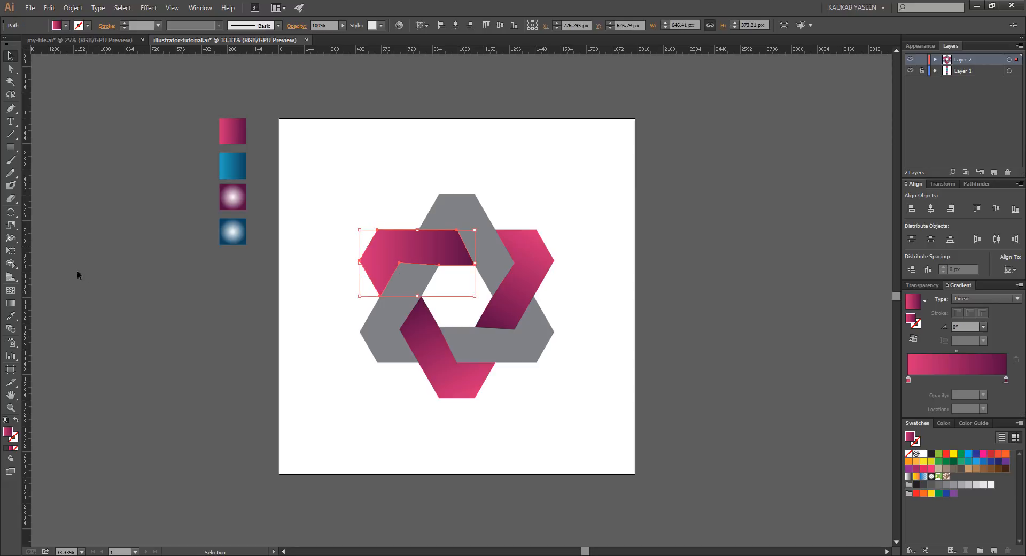
left_click(11, 303)
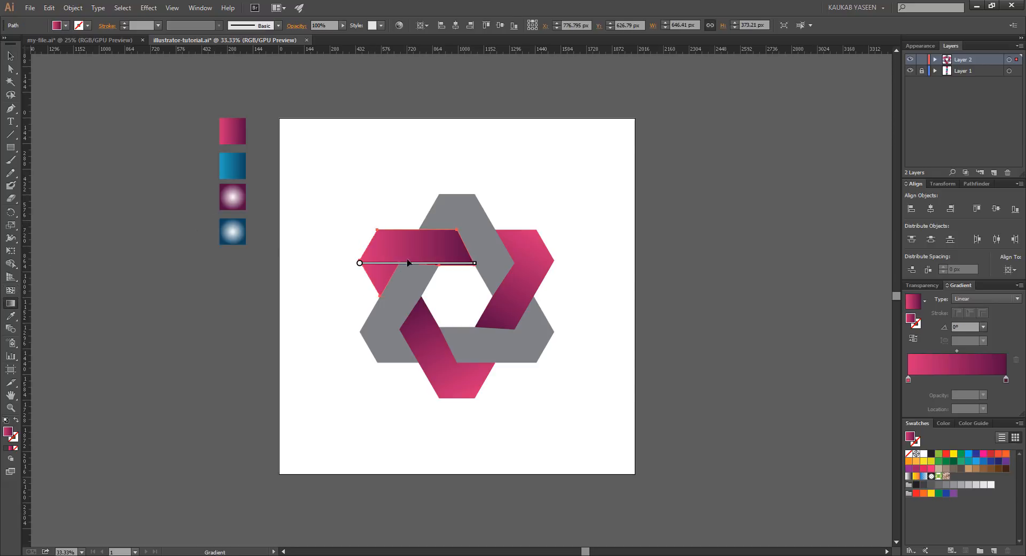
mouse_move(383, 270)
key("v")
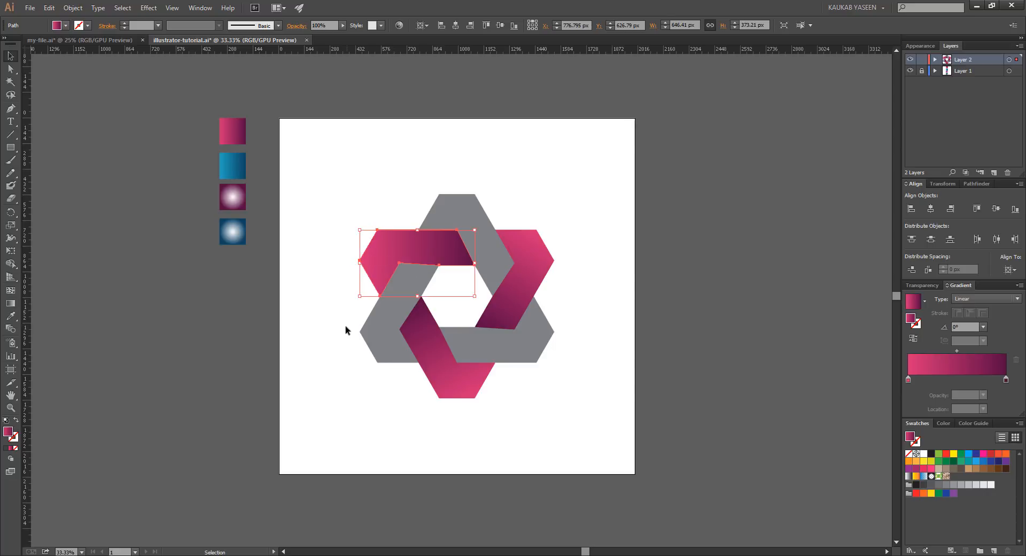
left_click(344, 330)
Step: Fill the three medium grey bands with the linear blue gradient sampled from the blue swatch square, and deselect them
left_click(463, 200)
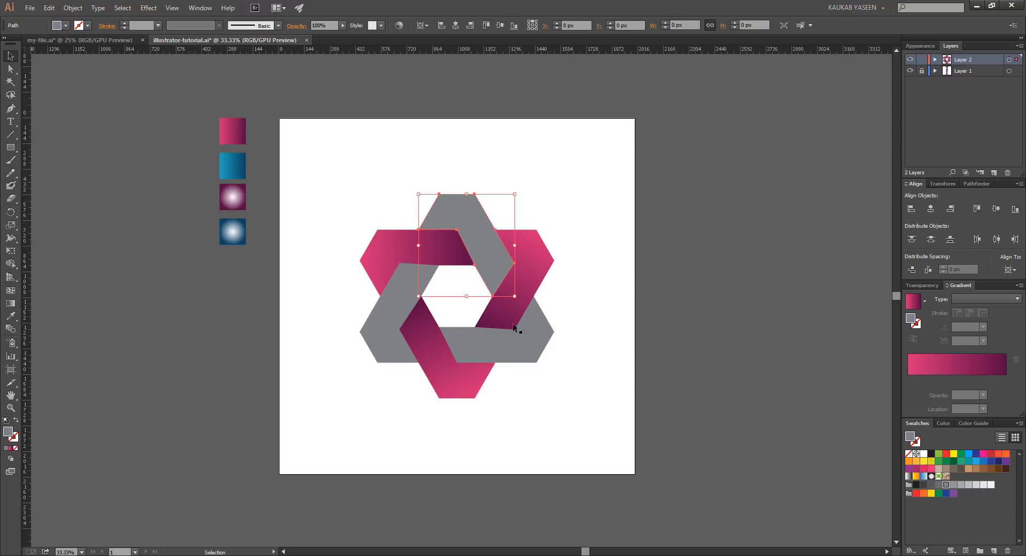
left_click(391, 316, "shift")
left_click(11, 316)
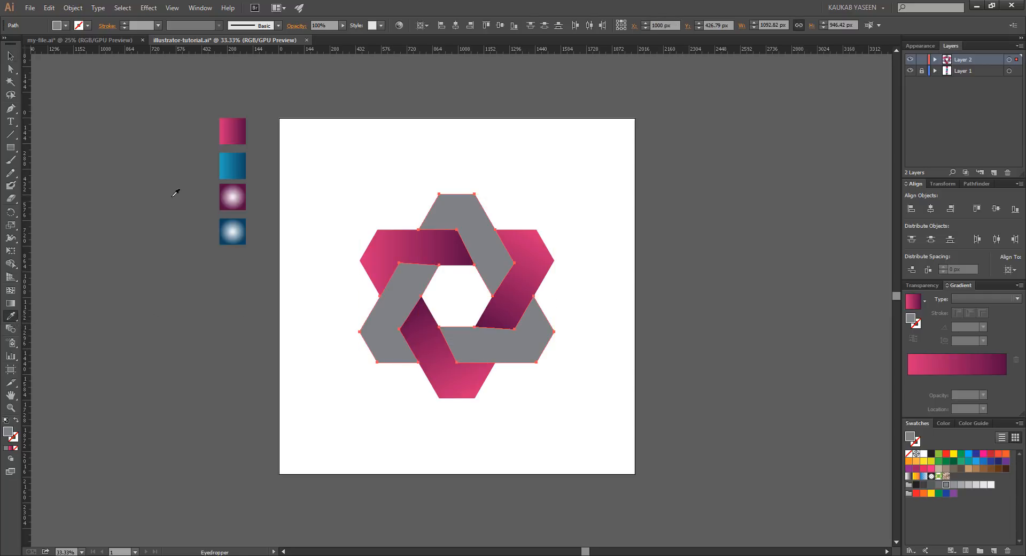
left_click(233, 161)
key("v")
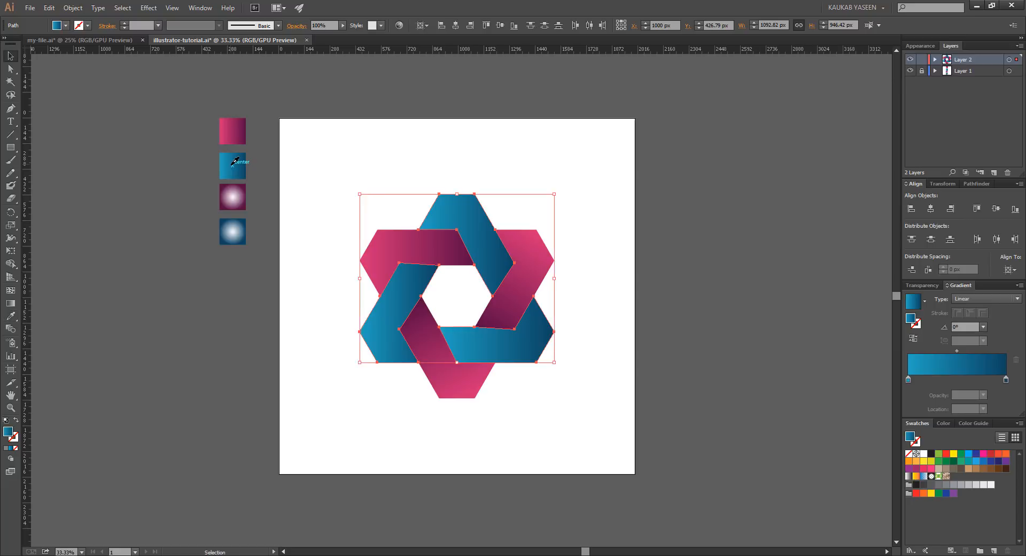
left_click(305, 394)
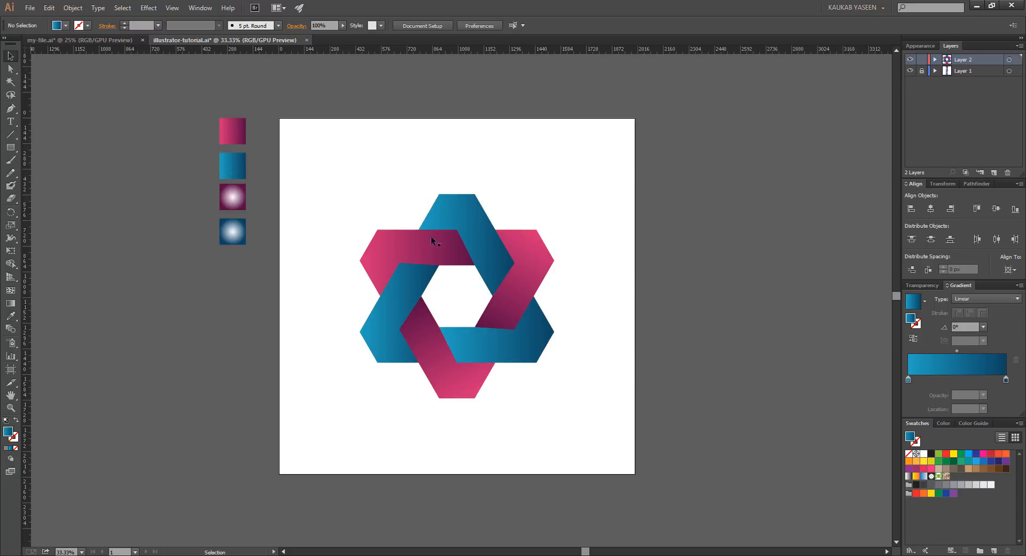
Step: Redirect the top blue band's gradient to about -62°, running from its upper-left outer corner to its inner end, and deselect it
left_click(464, 194)
key("g")
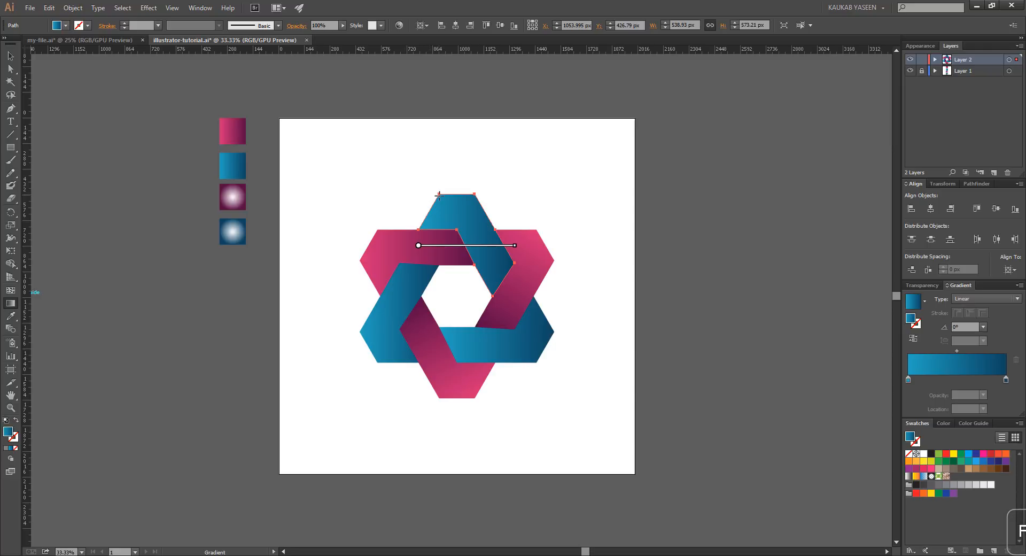
left_click_drag(438, 195, 495, 297)
key("v")
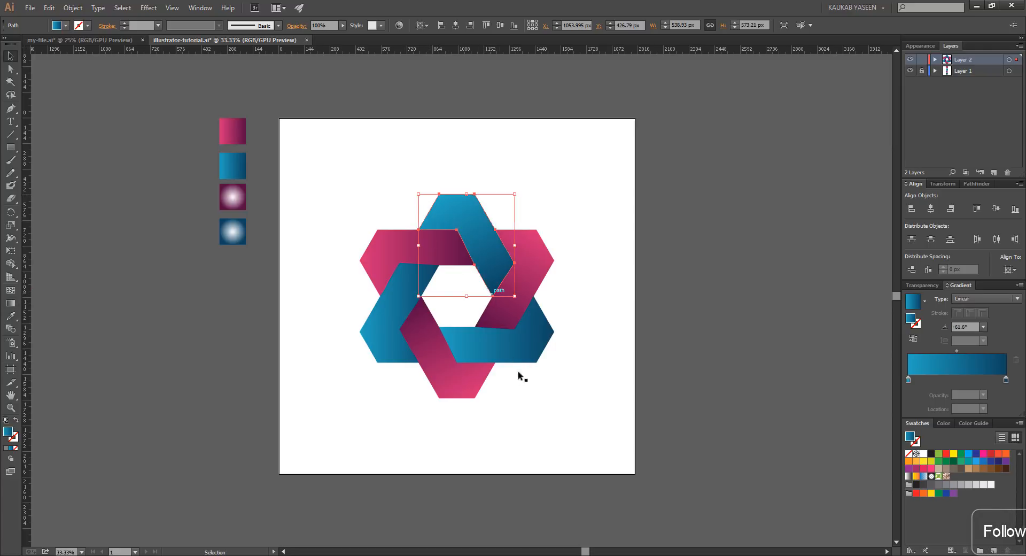
left_click(522, 398)
Step: Redirect the lower-right blue band's gradient to about 178°, running from its outer corner to its inner end
left_click(517, 348)
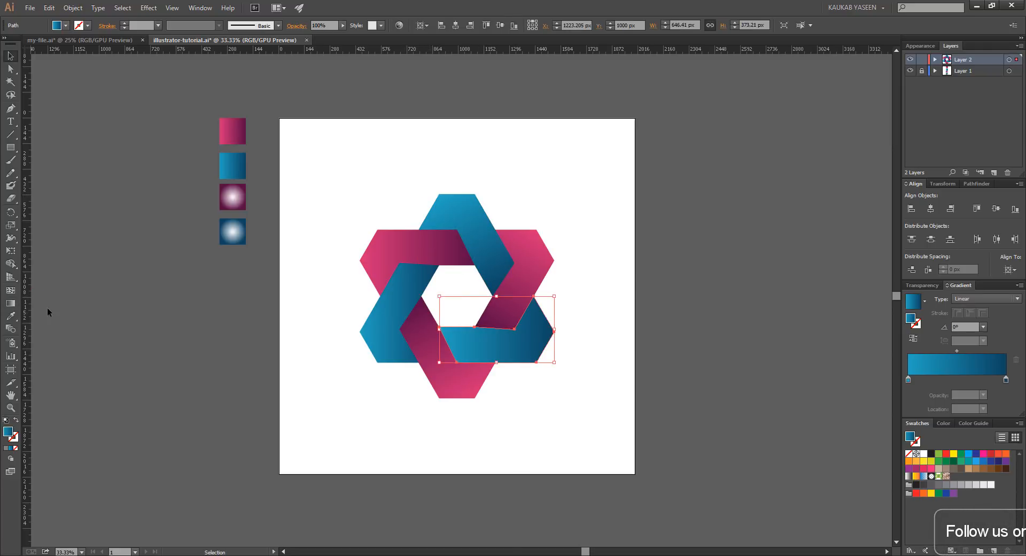
left_click(11, 303)
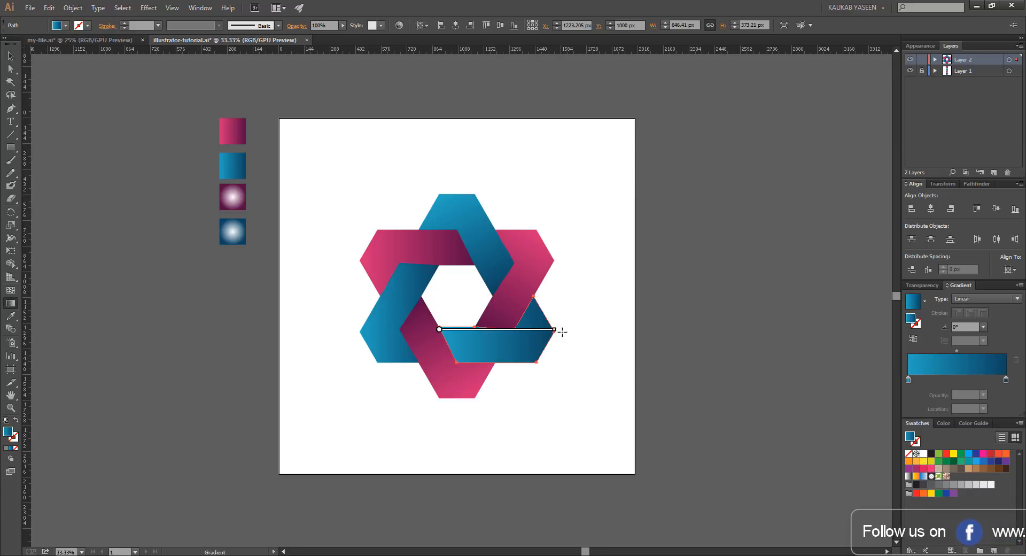
left_click_drag(562, 332, 441, 329)
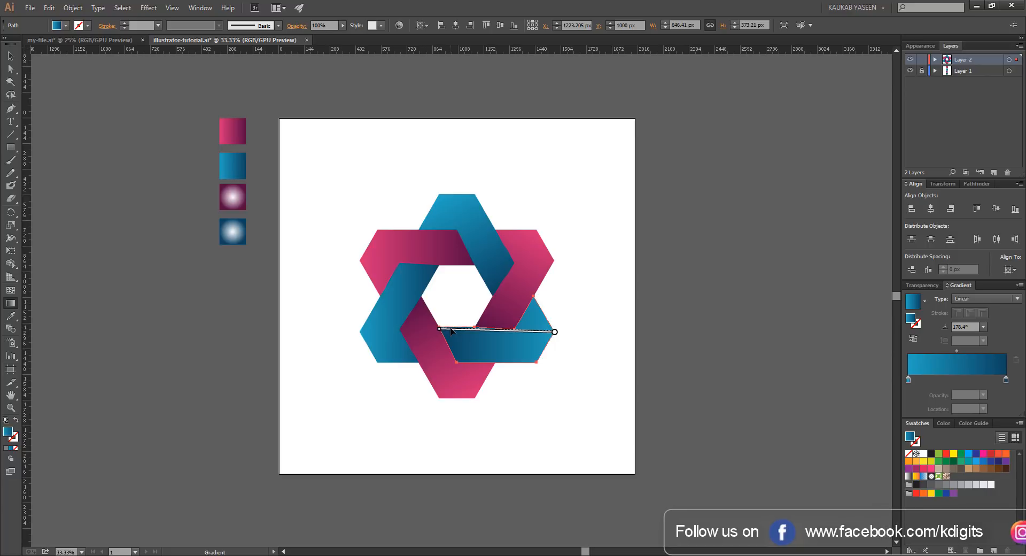
key("v")
Step: Redirect the lower-left blue band's gradient to about 57°, running from its lower outer corner up to its inner end, and deselect it
left_click(377, 323)
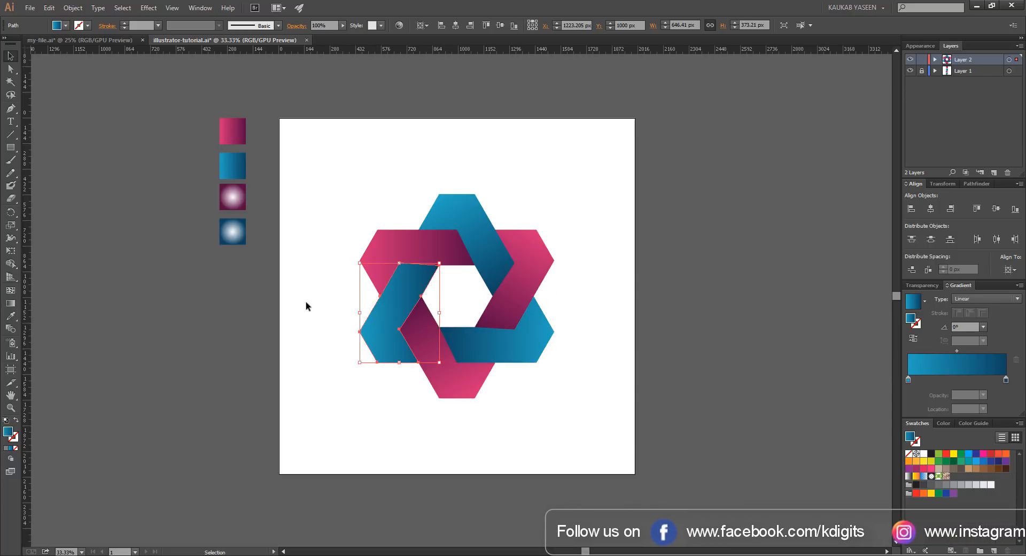
left_click(10, 303)
left_click_drag(376, 363, 440, 267)
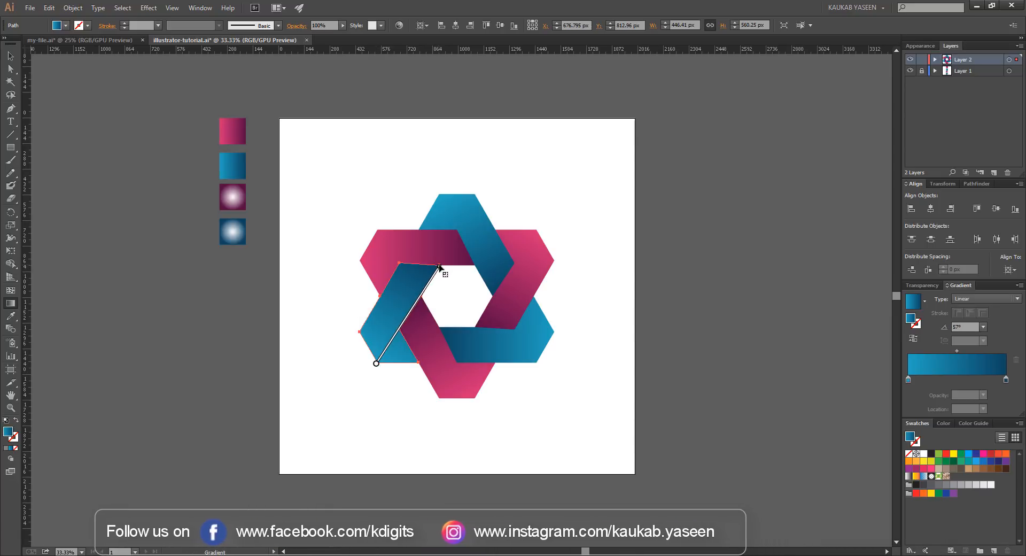
key("v")
left_click(320, 304)
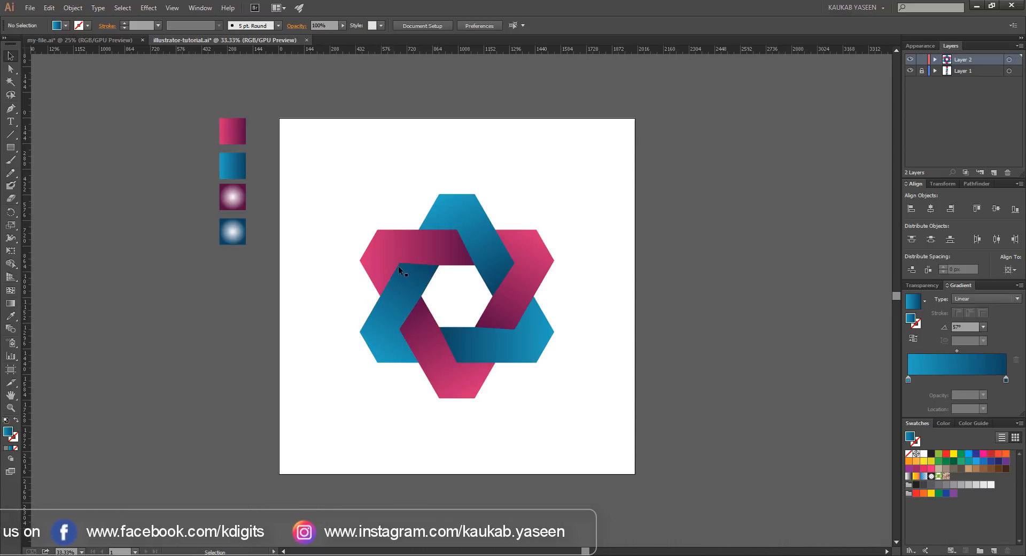
Step: Copy the three pink bands and paste the duplicates directly in front of the originals
left_click(377, 235)
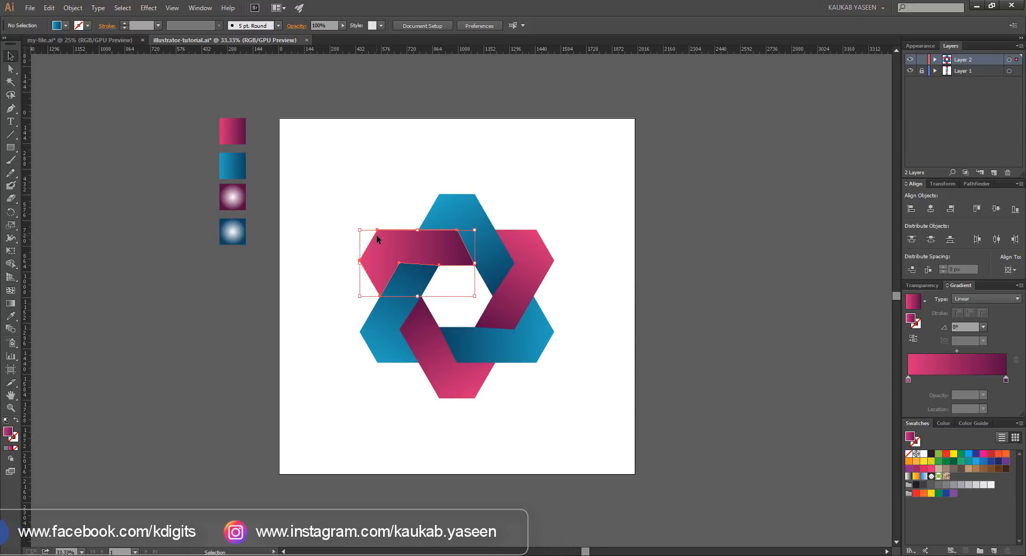
left_click(541, 238, "shift")
left_click(458, 389, "shift")
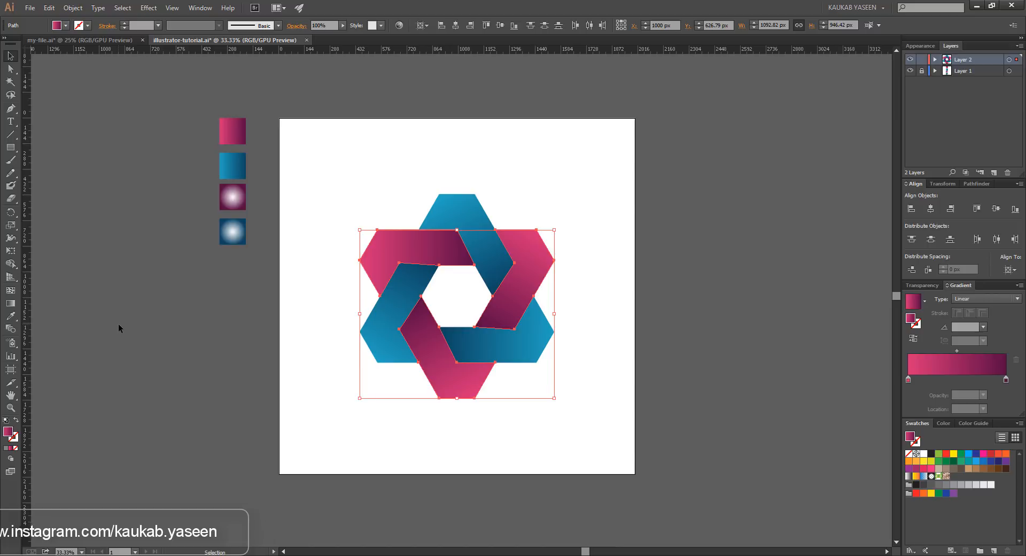
left_click(48, 8)
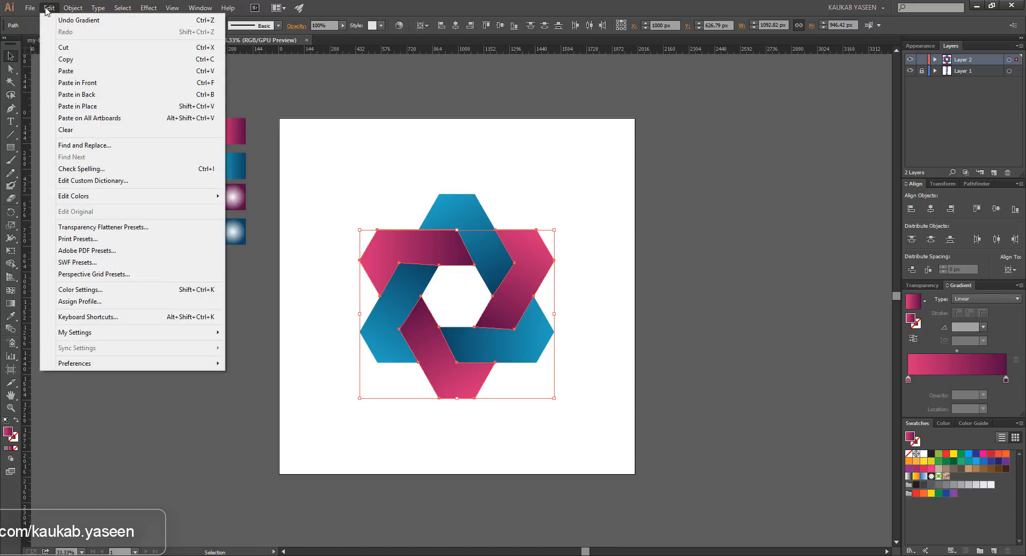
left_click(101, 60)
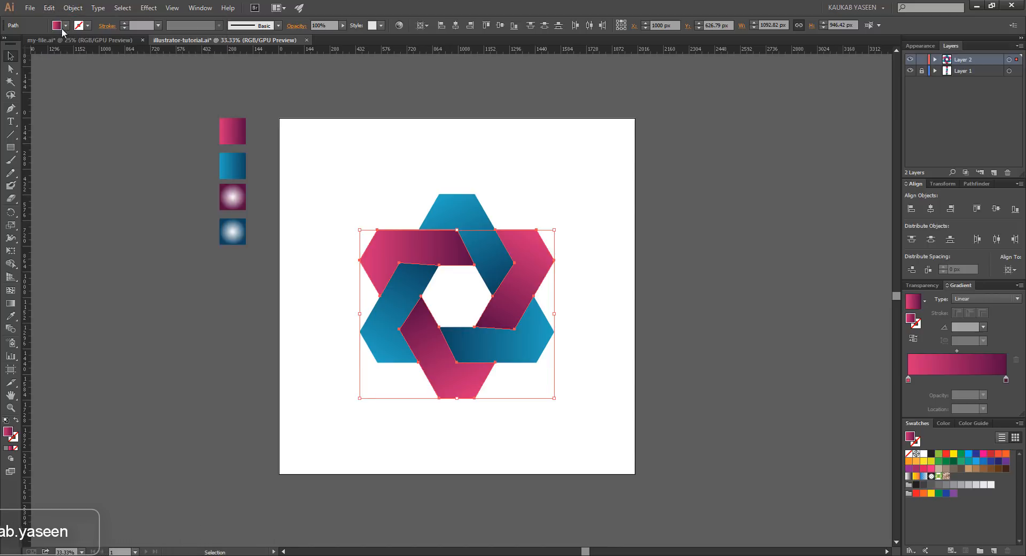
left_click(49, 7)
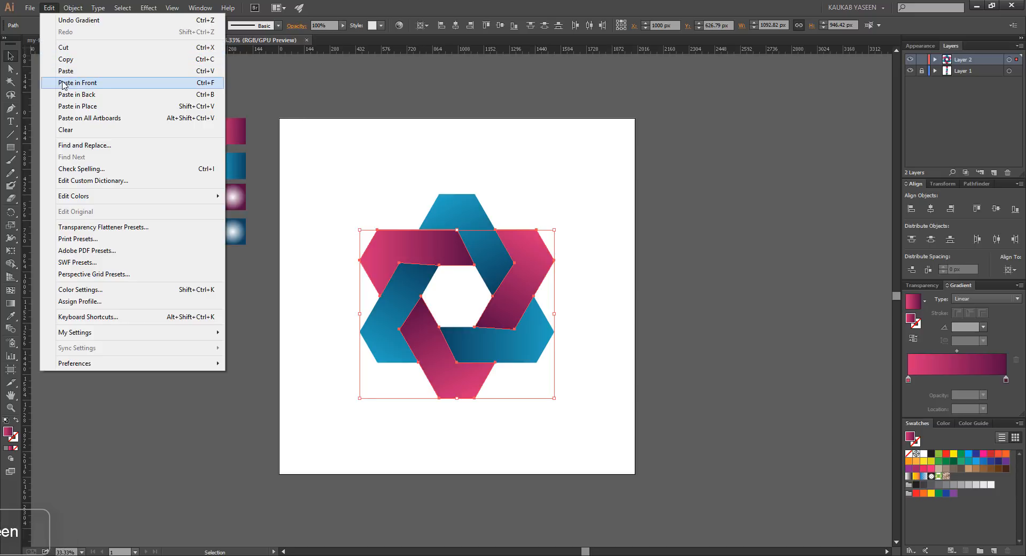
left_click(132, 86)
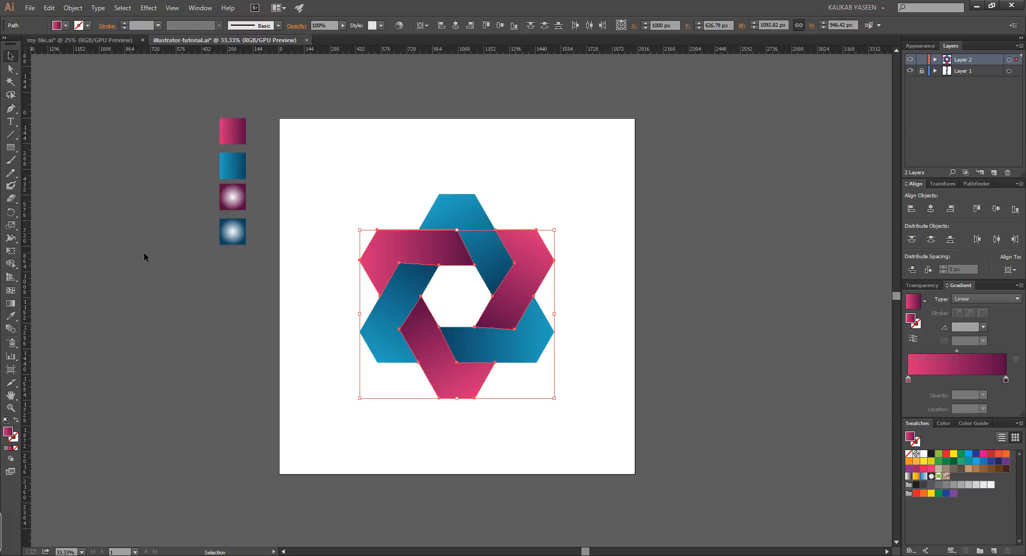
Step: Fill the pasted pink band copies with the radial white-to-purple gradient from its swatch square, set their blending mode to Overlay, and deselect them
left_click(11, 315)
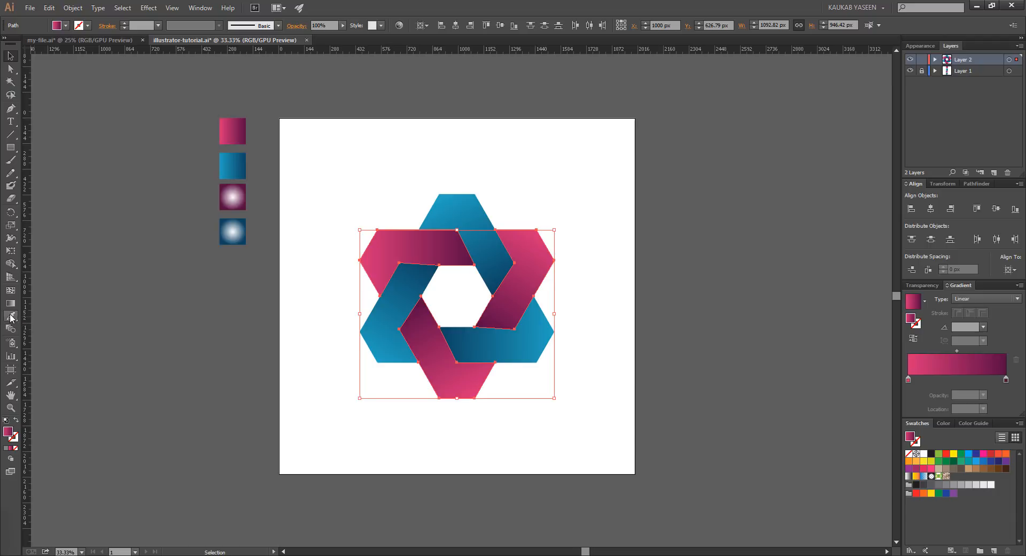
left_click(237, 196)
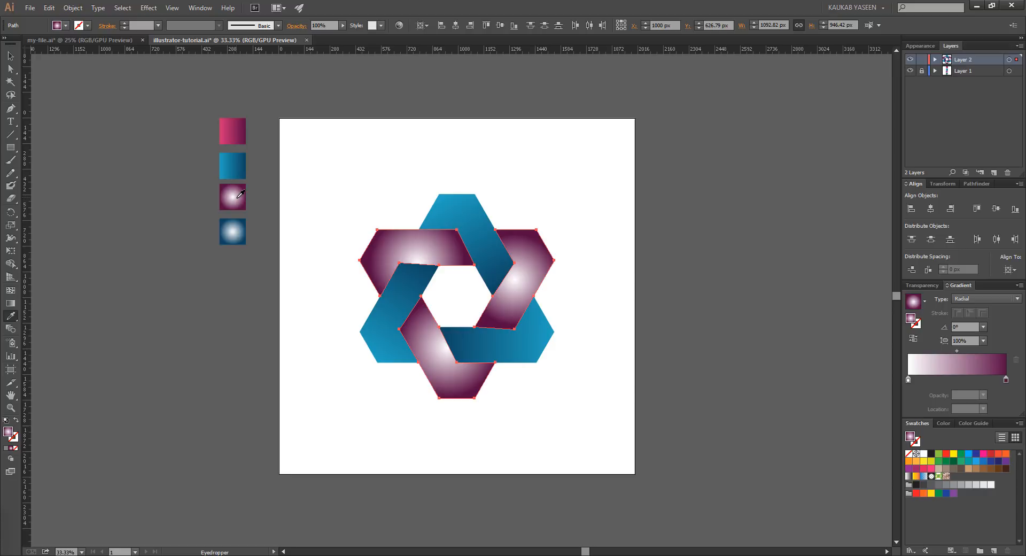
left_click(201, 8)
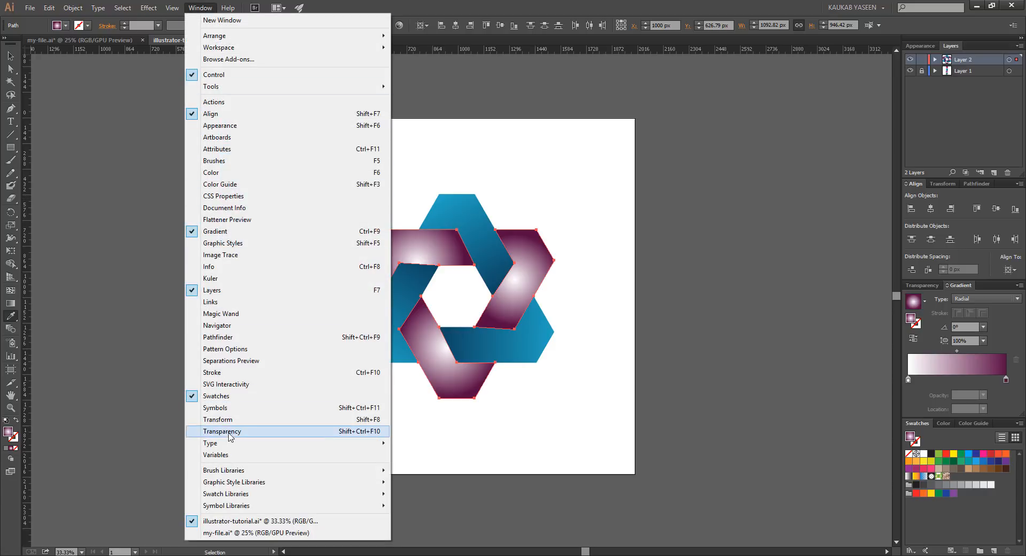
left_click(288, 437)
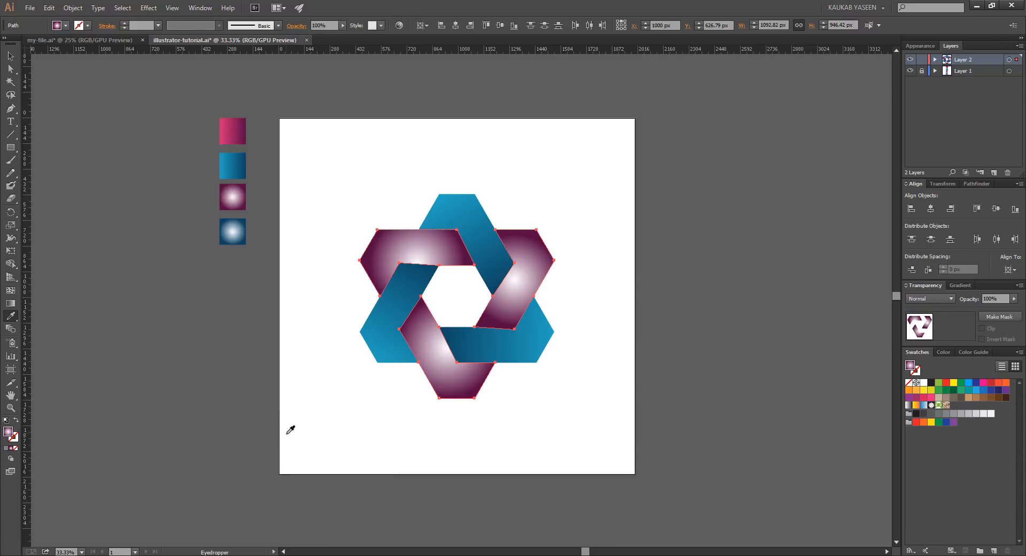
key("v")
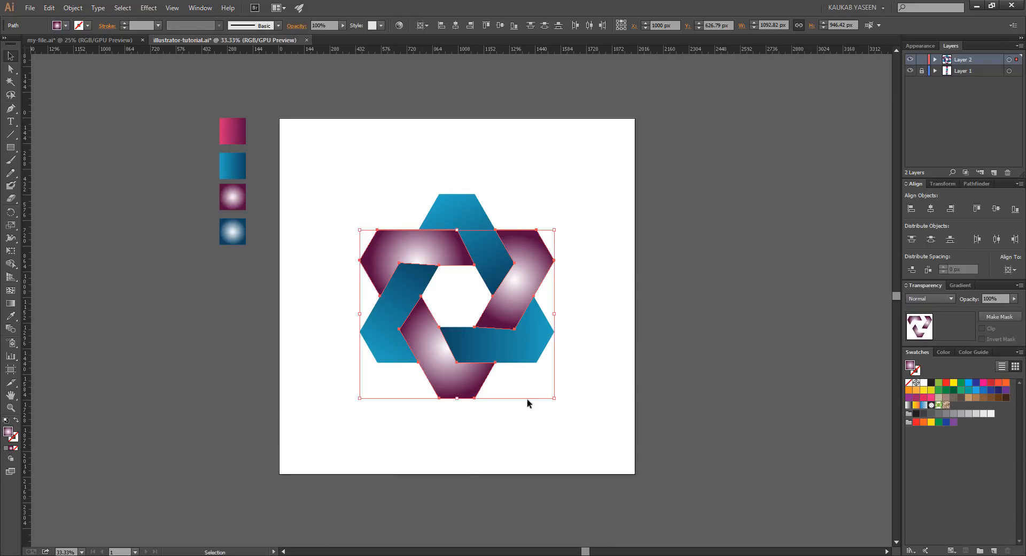
left_click(952, 298)
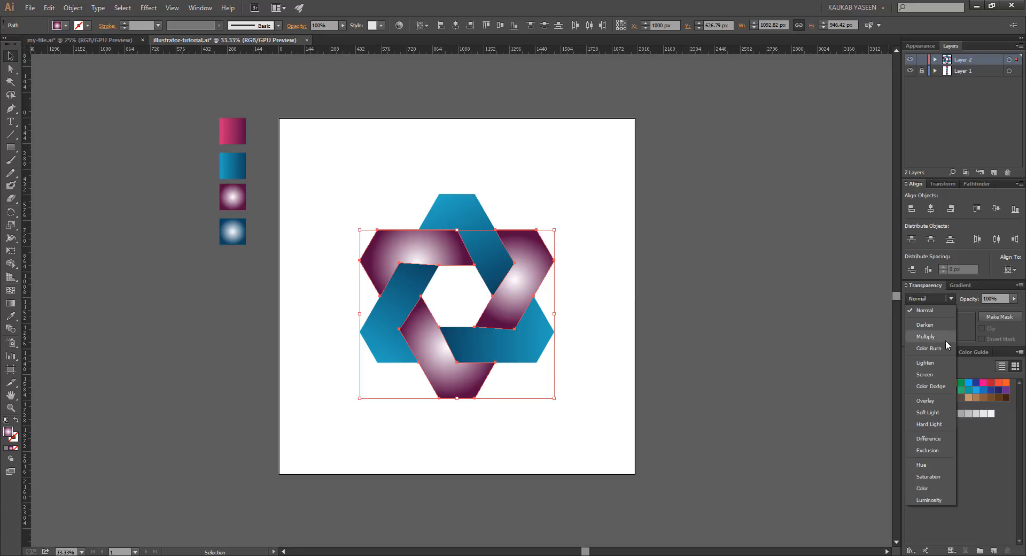
left_click(934, 399)
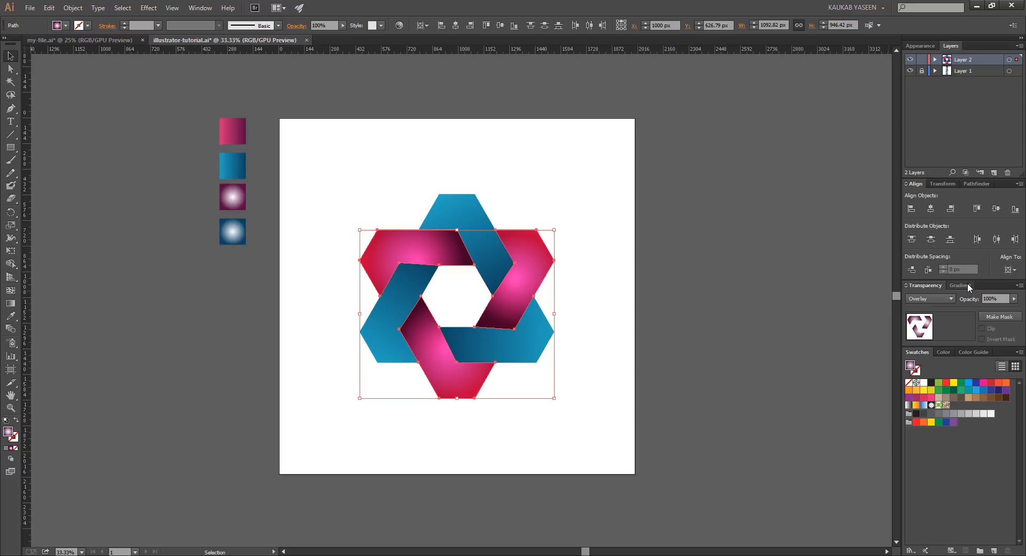
left_click(602, 317)
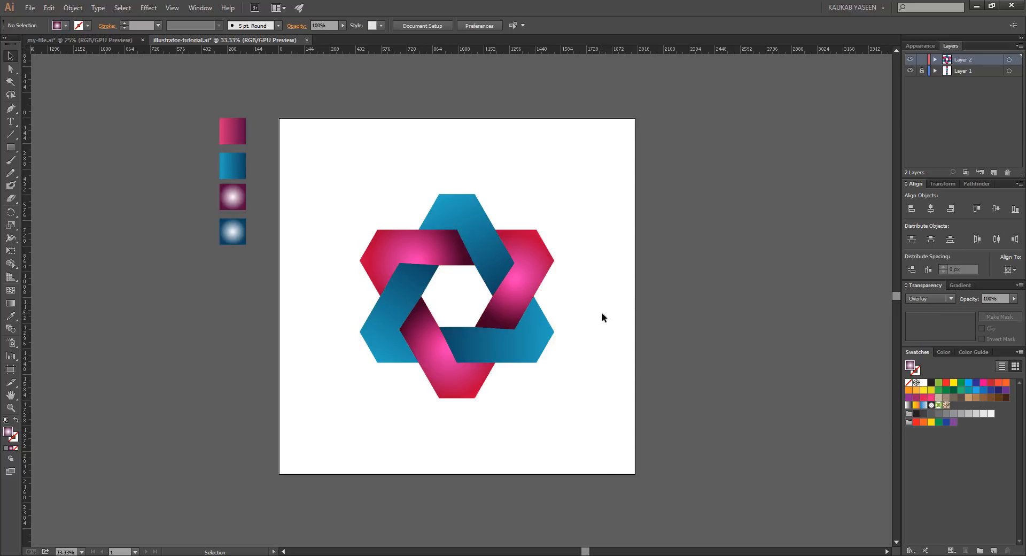
Step: Redirect the upper-left pink overlay's radial gradient from the band's upper-left outer corner diagonally down toward the central hexagon
left_click(396, 250)
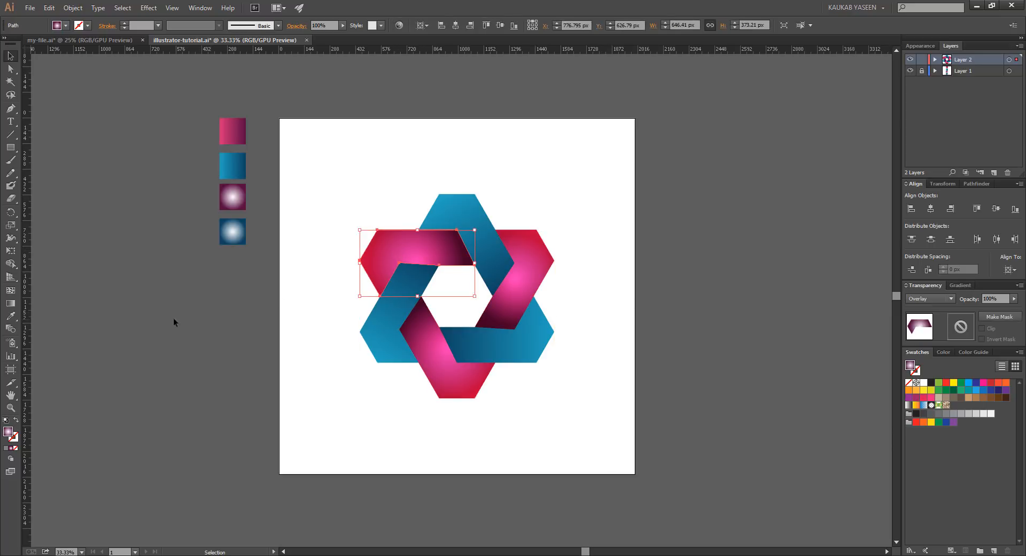
left_click(10, 303)
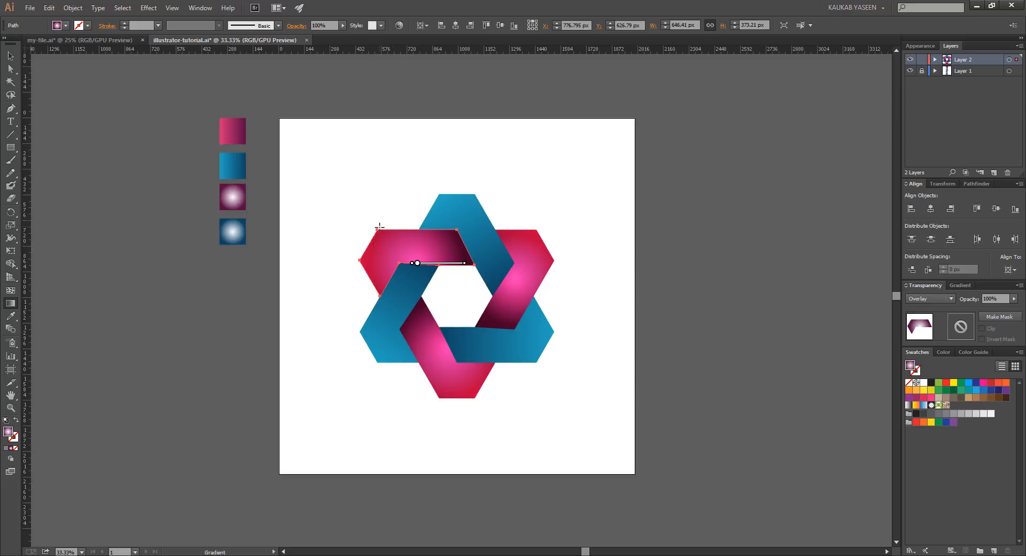
left_click_drag(378, 229, 413, 286)
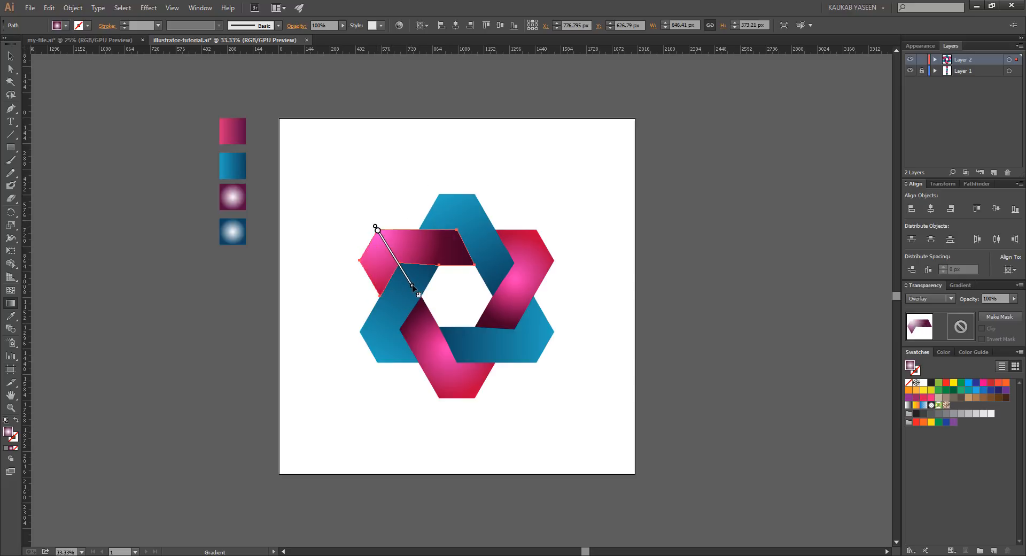
key("v")
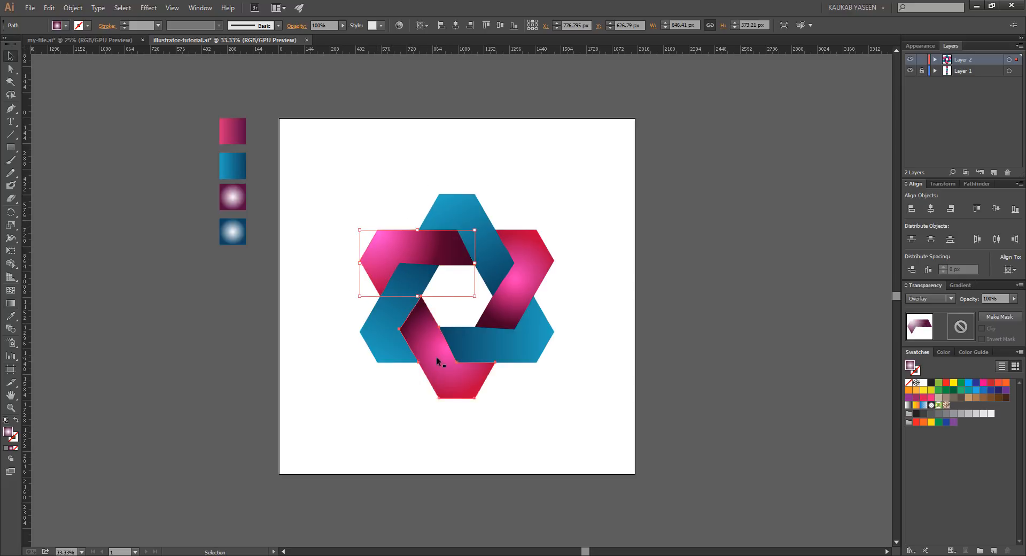
Step: Redirect the bottom pink overlay's radial gradient from the band's lower-left outer corner diagonally up to the right
left_click(440, 362)
left_click(10, 303)
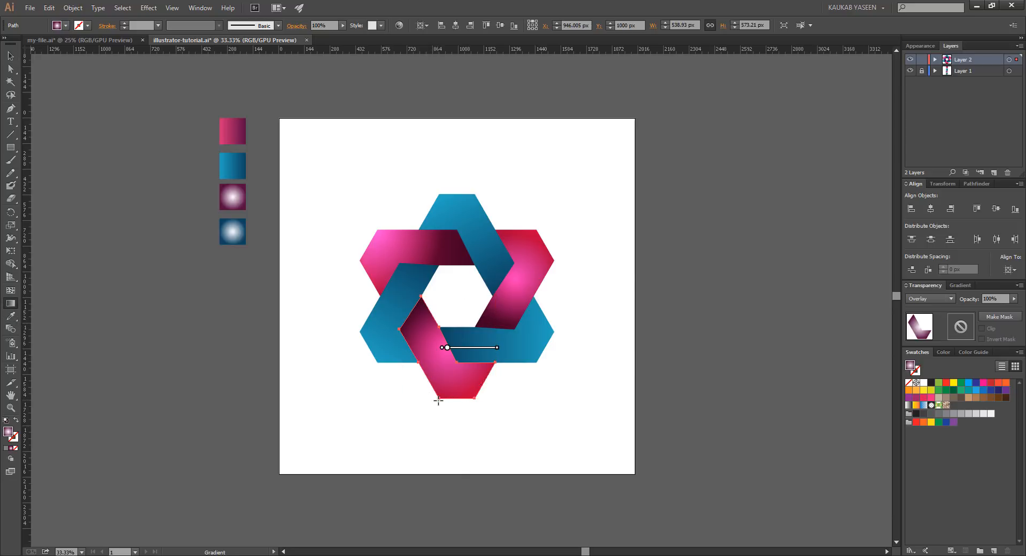
mouse_move(436, 399)
left_mouse_down()
mouse_move(481, 338)
mouse_move(472, 340)
left_mouse_up()
key("v")
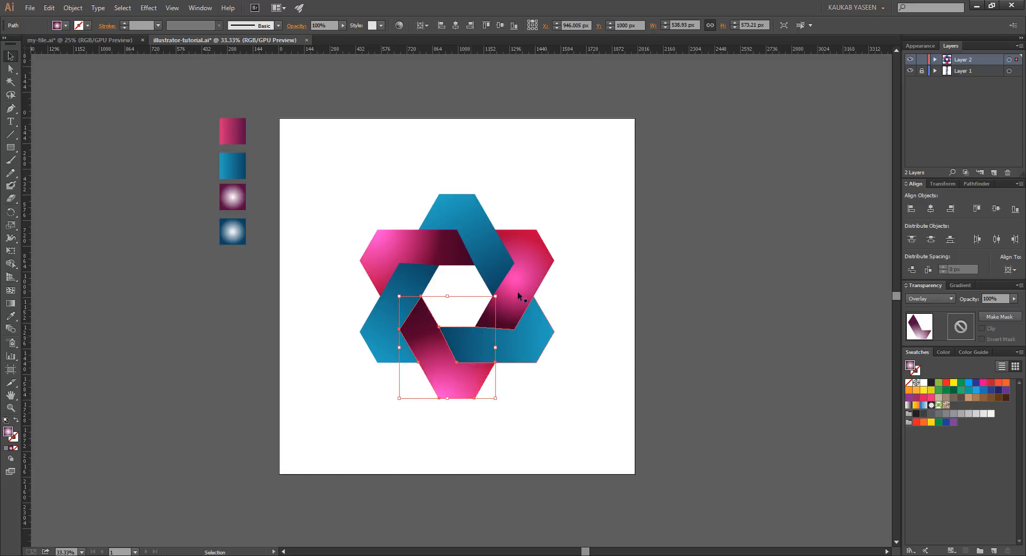
Step: Redirect the upper-right pink overlay's radial gradient from the band's rightmost corner horizontally inward, and deselect it
left_click(529, 260)
left_click(11, 303)
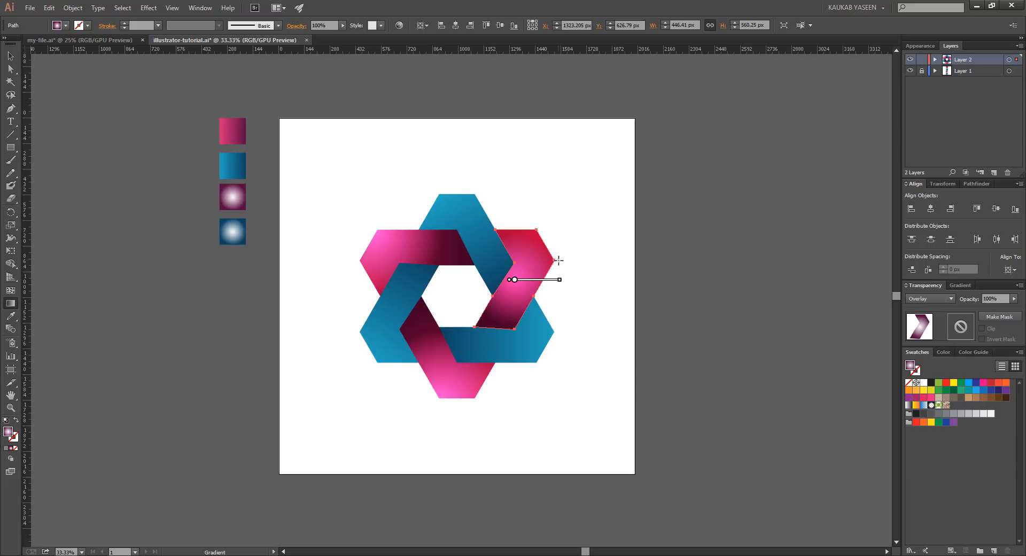
left_click_drag(557, 260, 488, 261)
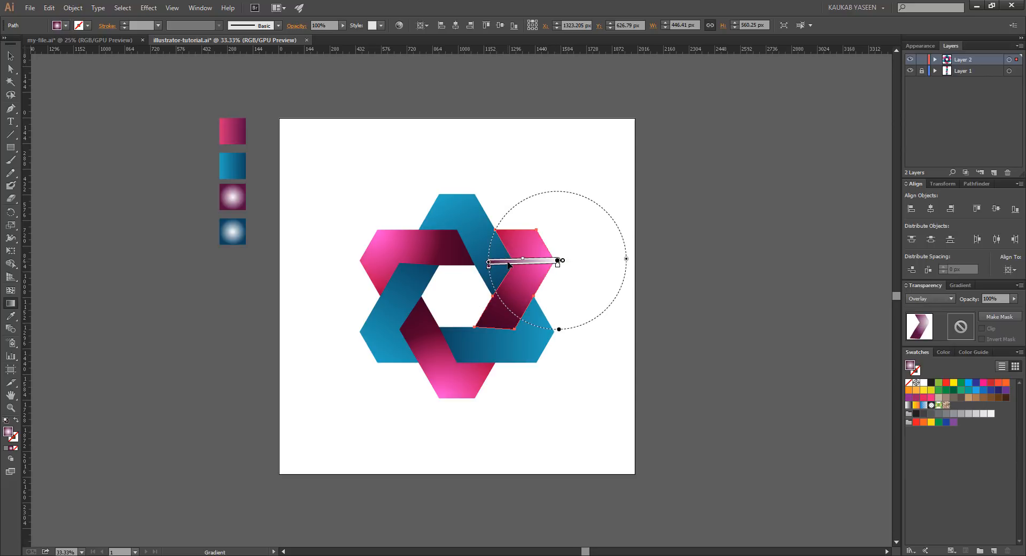
key("v")
left_click(562, 398)
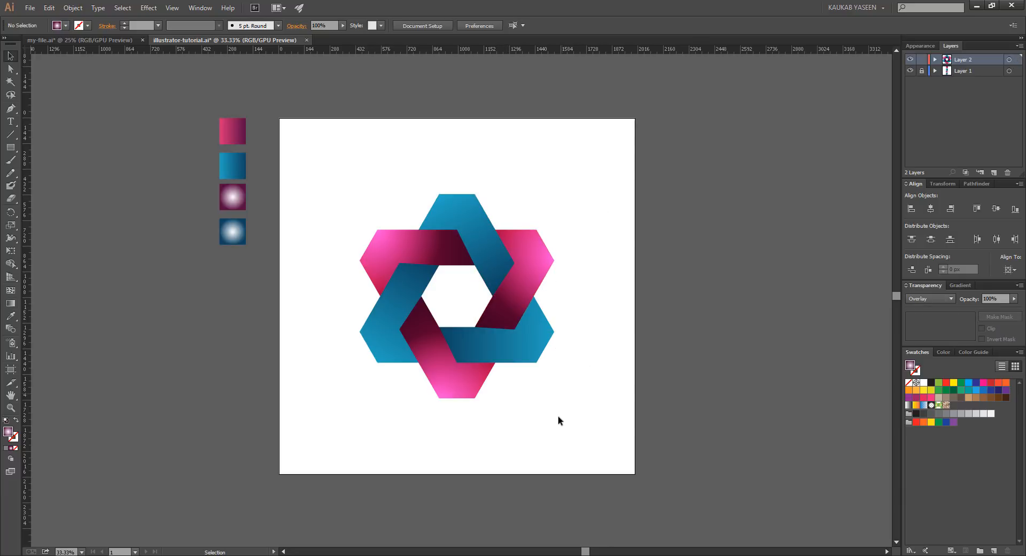
Step: Copy the three blue bands and paste the duplicates directly in front of the originals
left_click(454, 198)
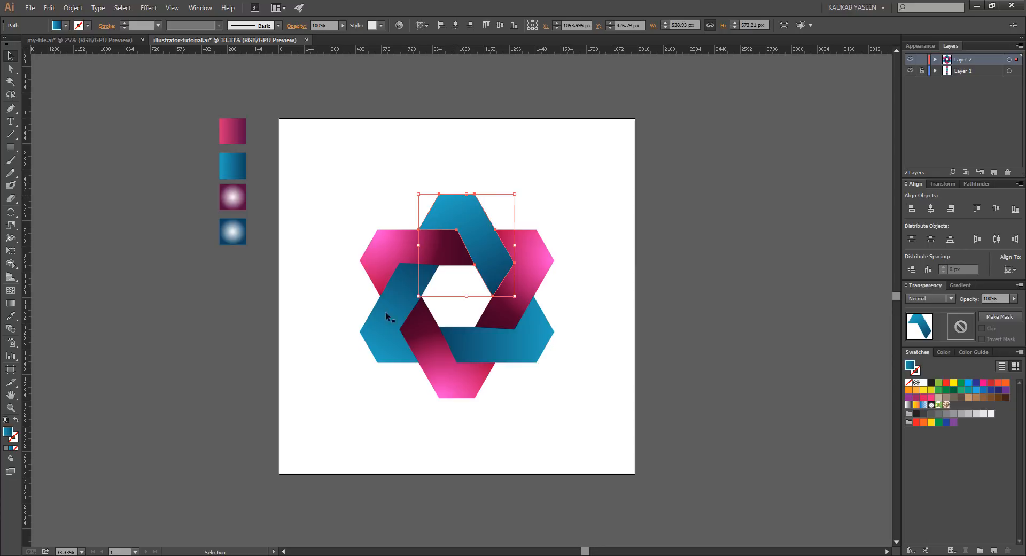
left_click(373, 327, "shift")
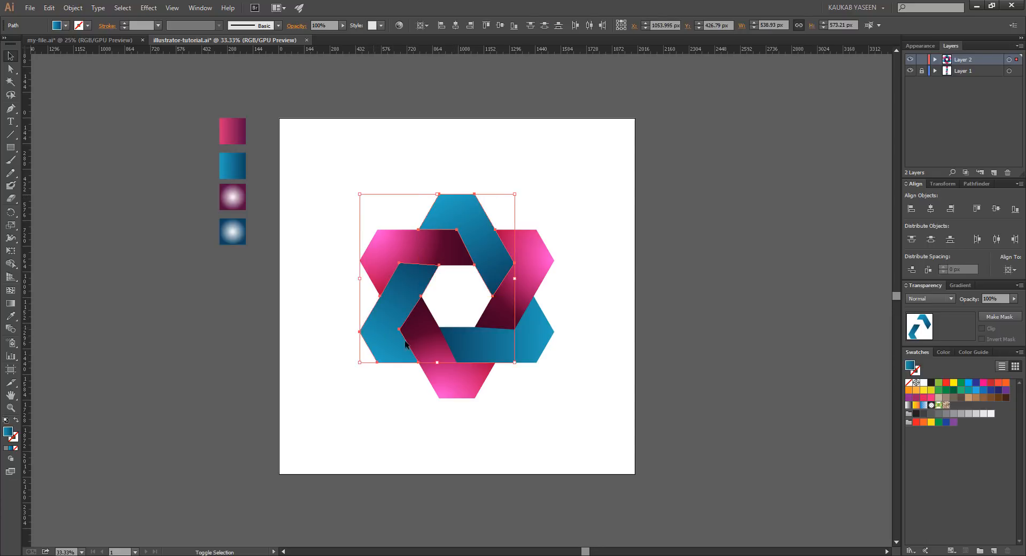
left_click(537, 337, "shift")
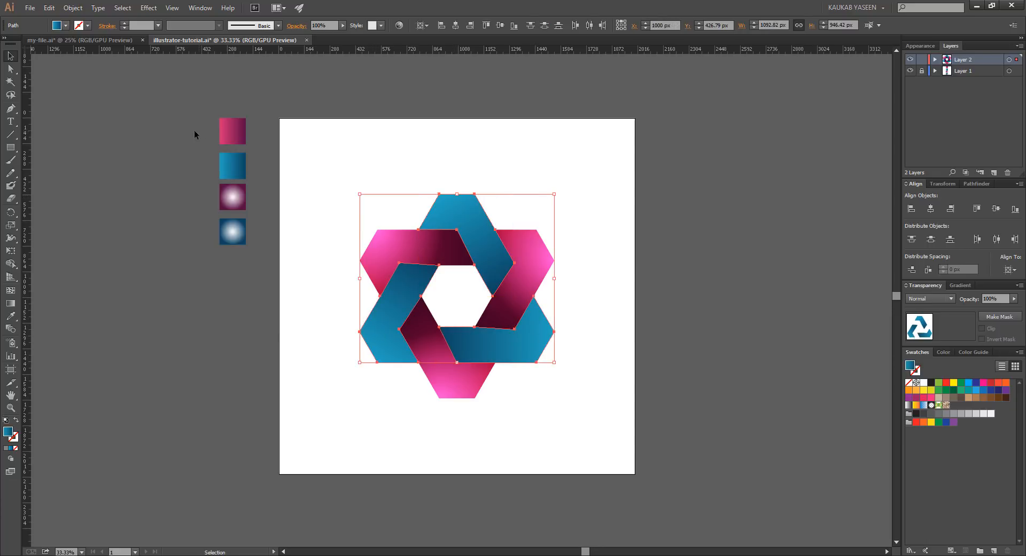
left_click(49, 8)
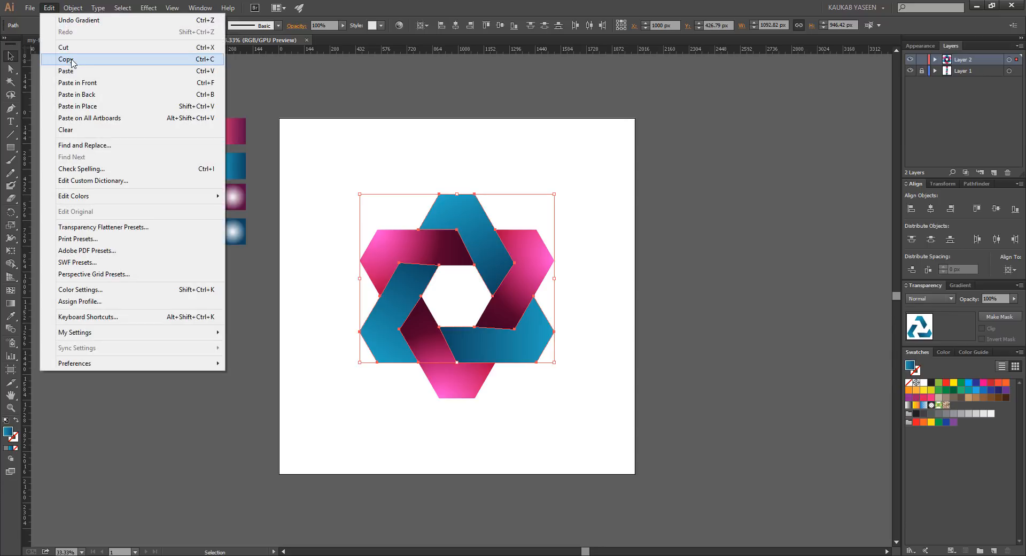
left_click(71, 60)
left_click(48, 8)
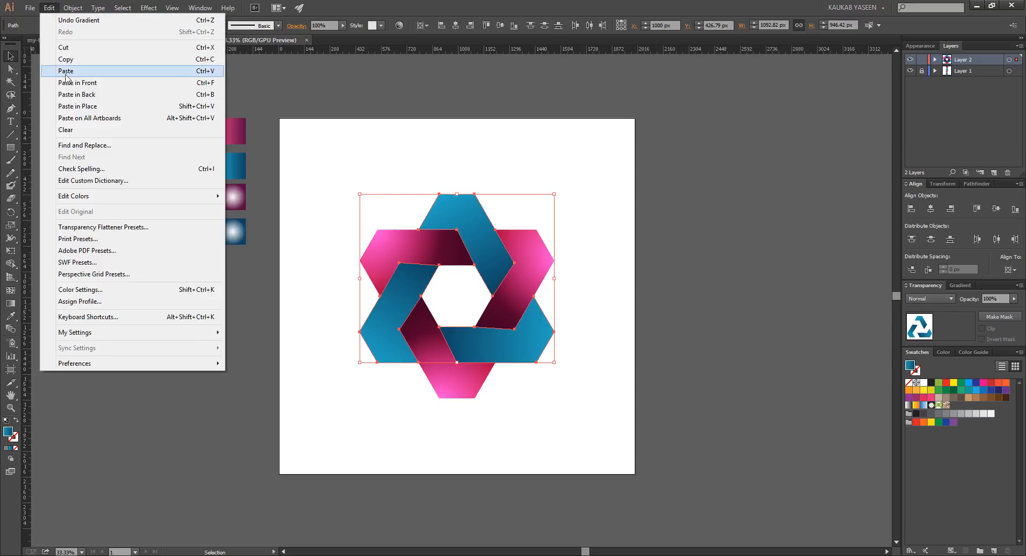
left_click(133, 84)
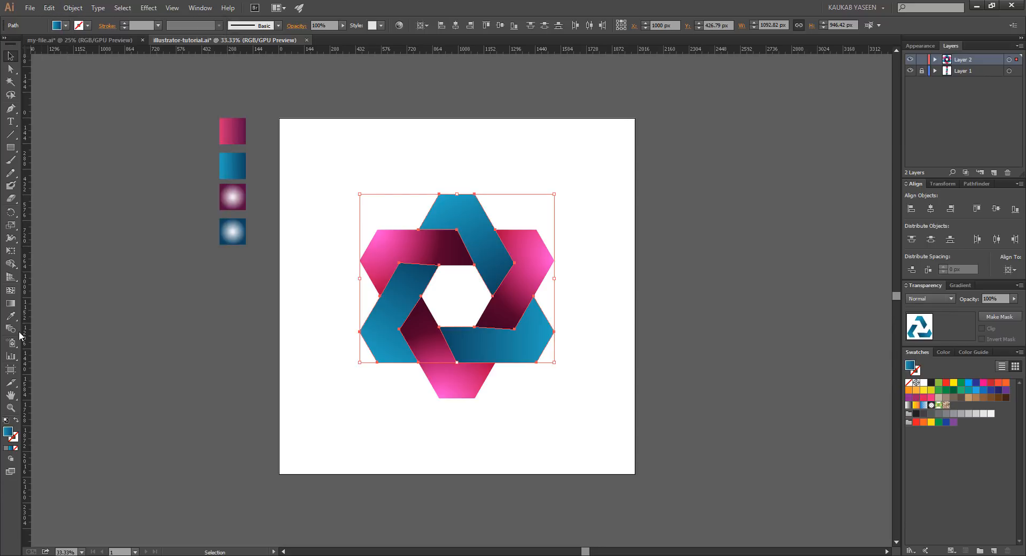
Step: Fill the pasted blue band copies with the radial white-to-blue gradient from its swatch square and set their blending mode to Overlay
left_click(11, 315)
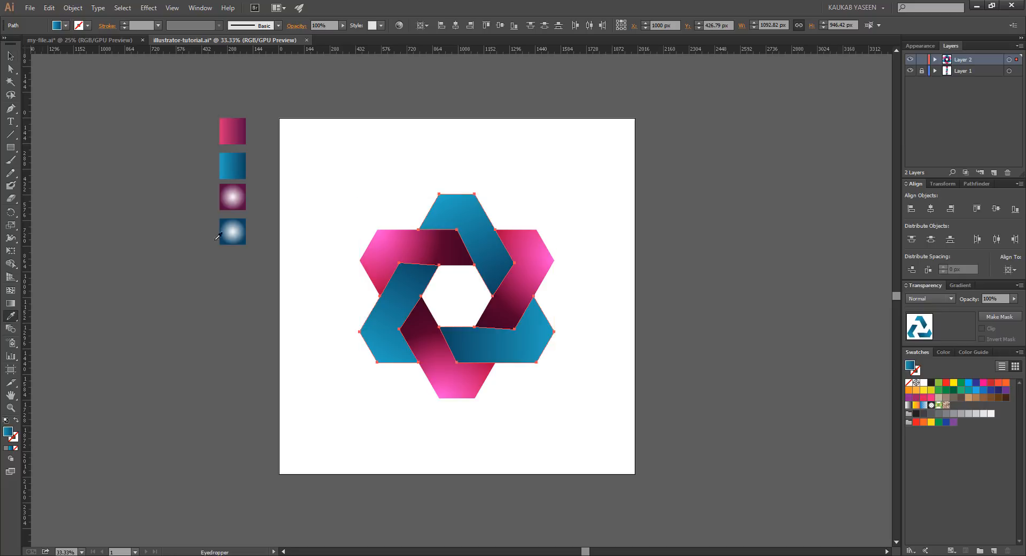
left_click(239, 227)
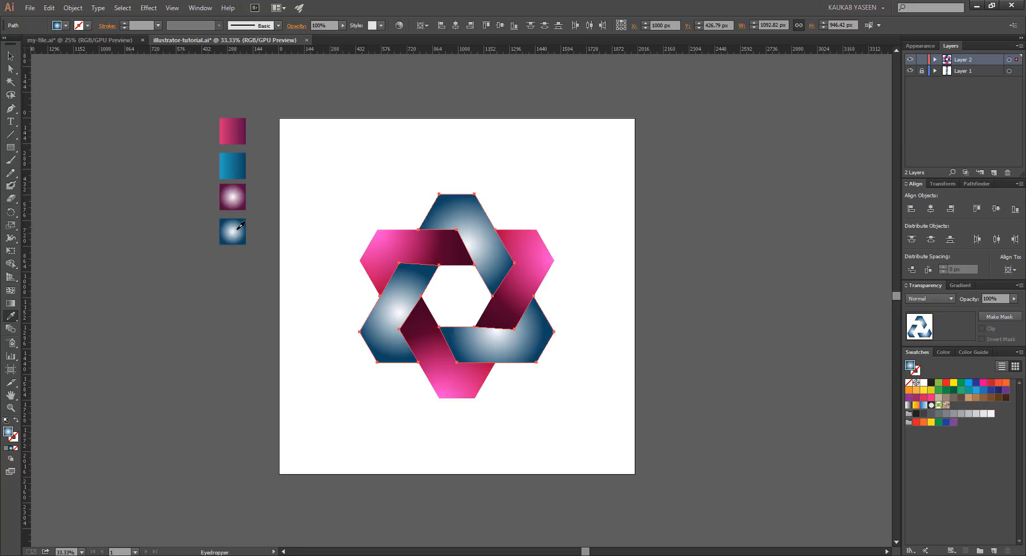
key("v")
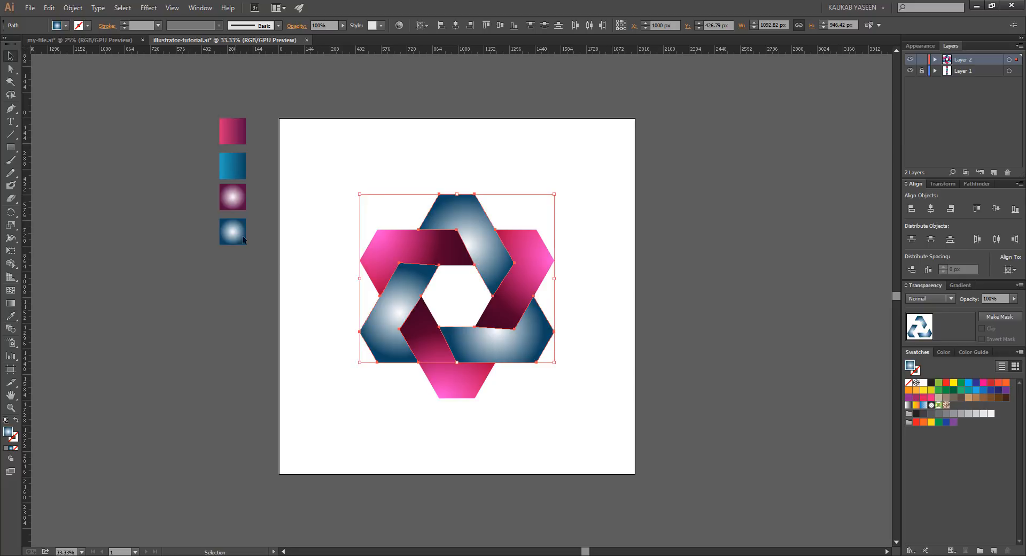
left_click(951, 300)
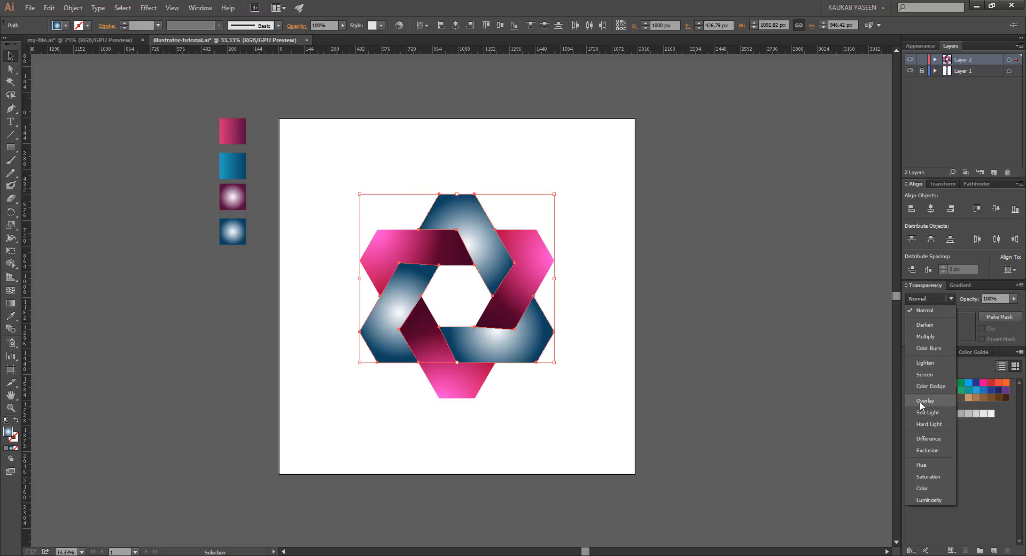
left_click(941, 401)
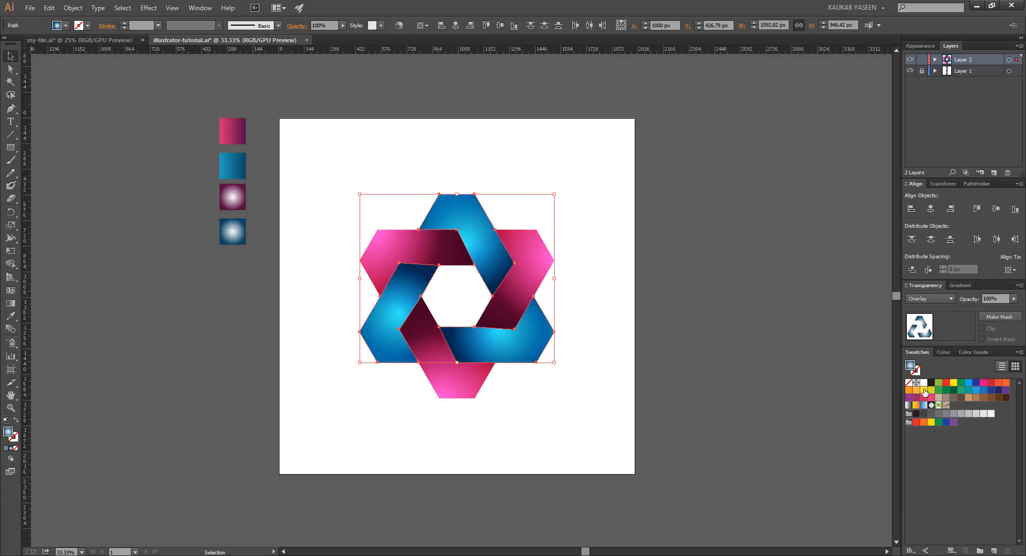
left_click(965, 286)
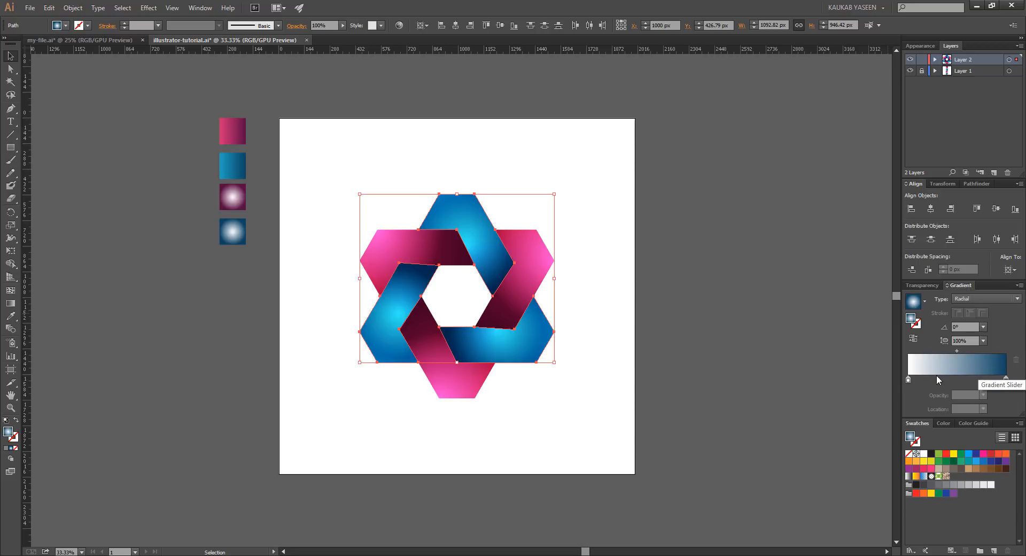
Step: Redirect the top blue overlay's radial gradient from the band's upper-right outer corner diagonally down to the left
left_click(626, 259)
left_click(439, 218)
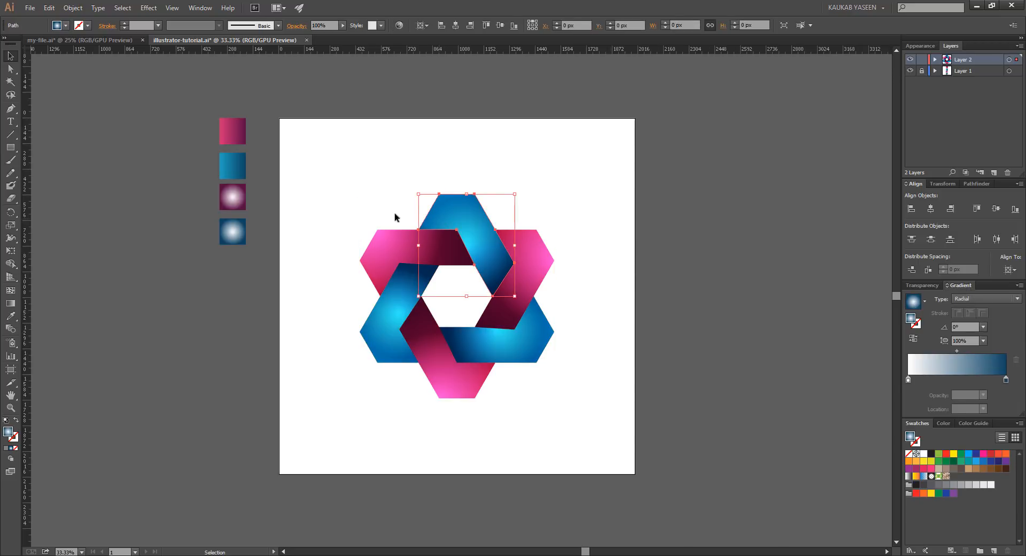
left_click(10, 303)
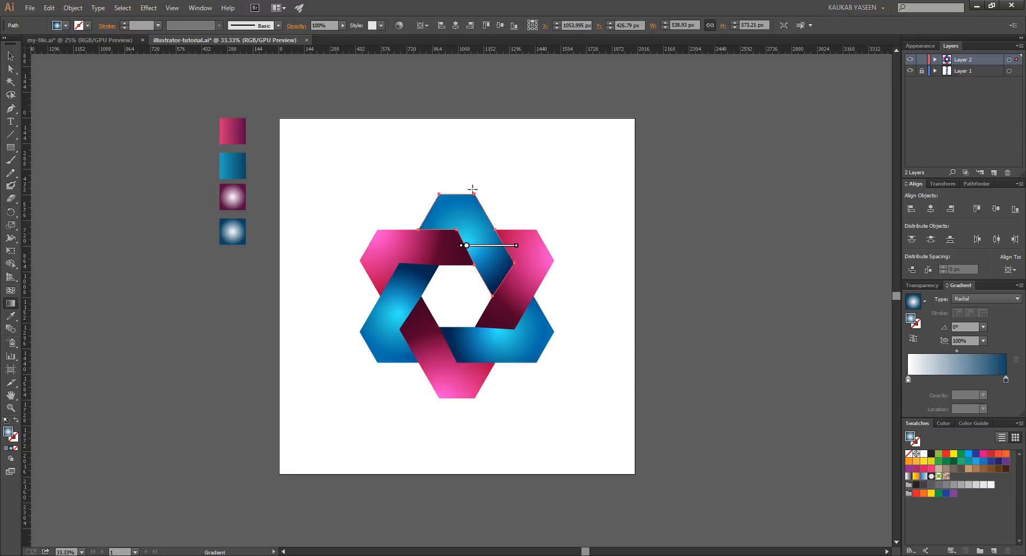
mouse_move(475, 194)
left_mouse_down()
mouse_move(493, 223)
mouse_move(449, 249)
left_mouse_up()
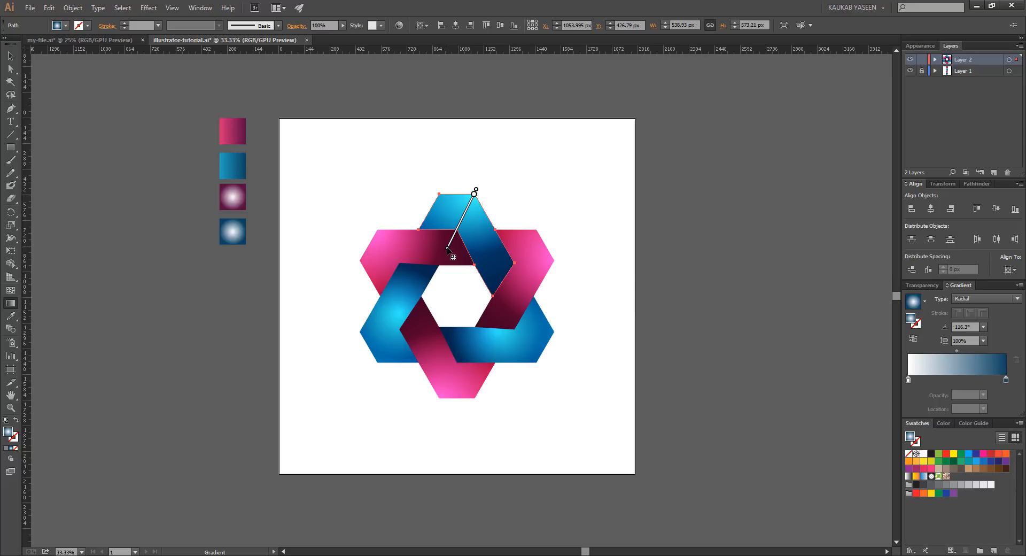
key("v")
Step: Redirect the lower-left blue overlay's radial gradient from the band's leftmost corner almost horizontally inward
left_click(390, 302)
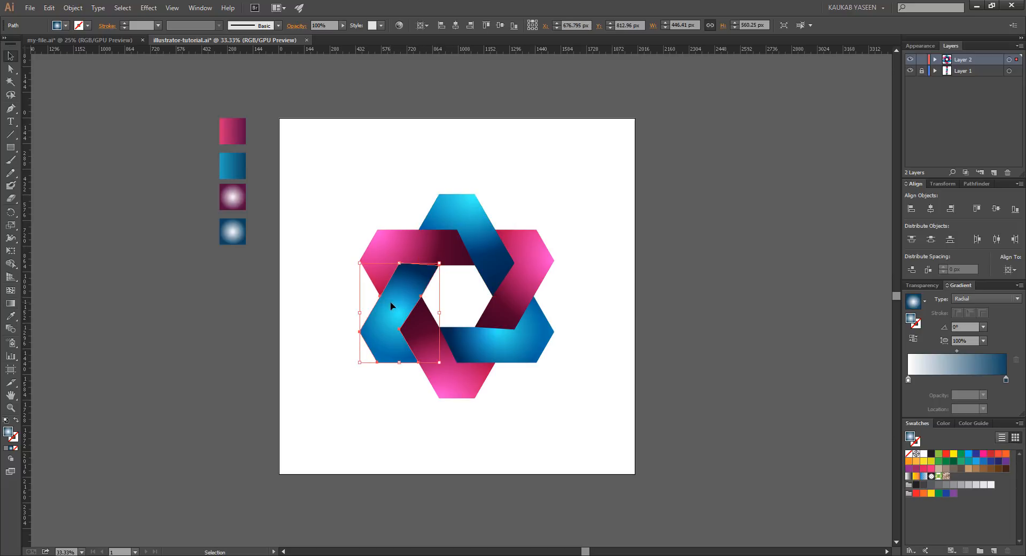
left_click(10, 303)
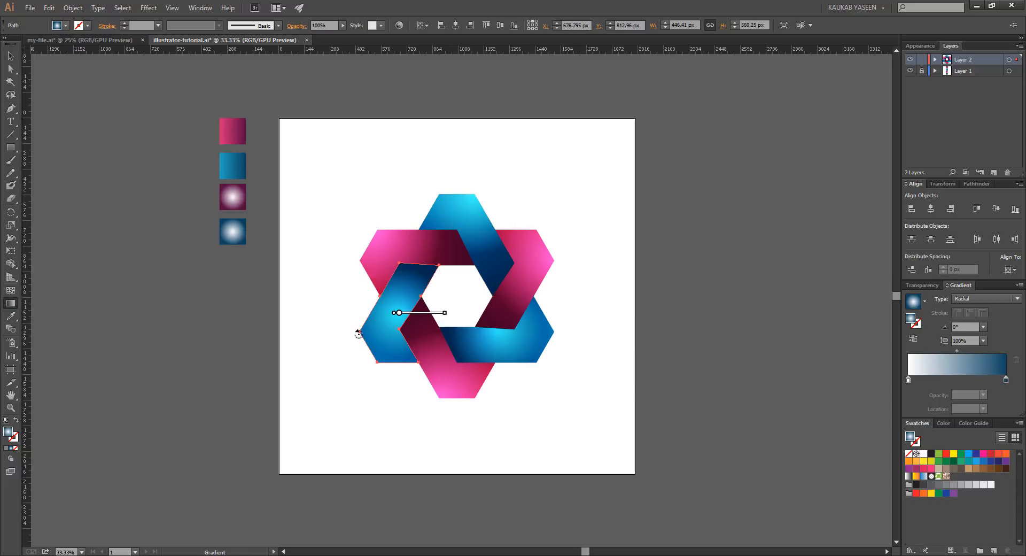
mouse_move(355, 332)
left_mouse_down()
mouse_move(425, 327)
mouse_move(414, 328)
left_mouse_up()
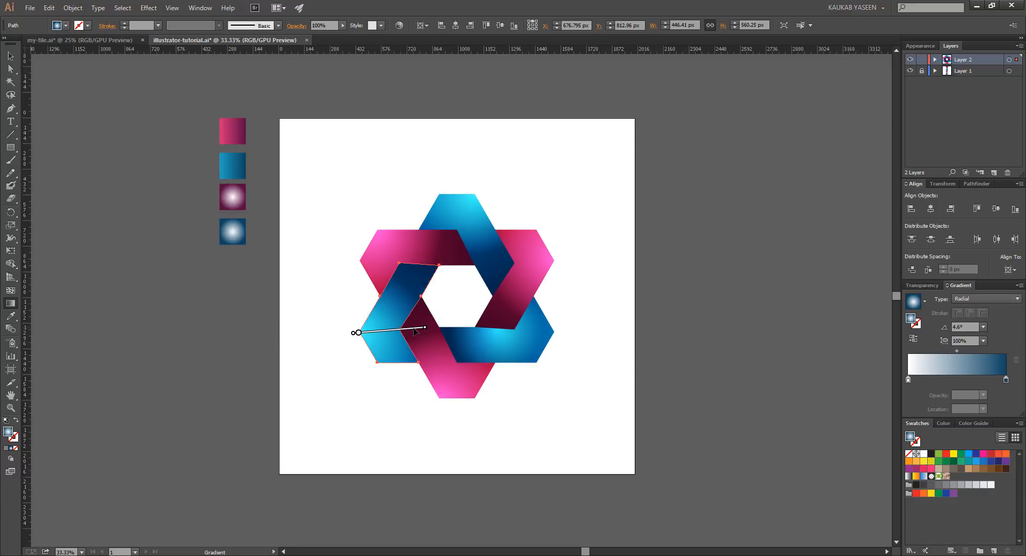
key("v")
Step: Redirect the lower-right blue overlay's radial gradient from the band's bottom-right outer corner diagonally up to the left, and deselect it
left_click(492, 343)
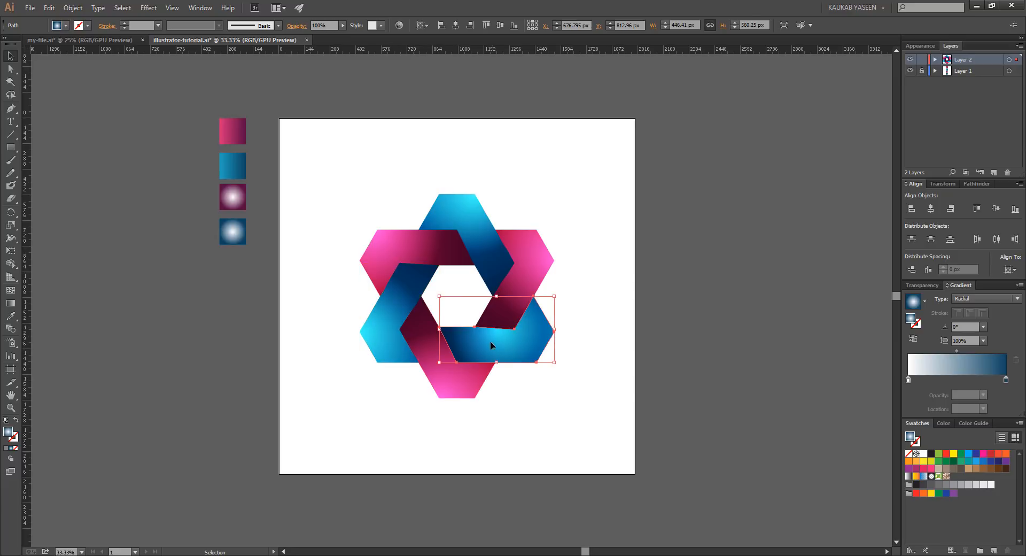
left_click(11, 303)
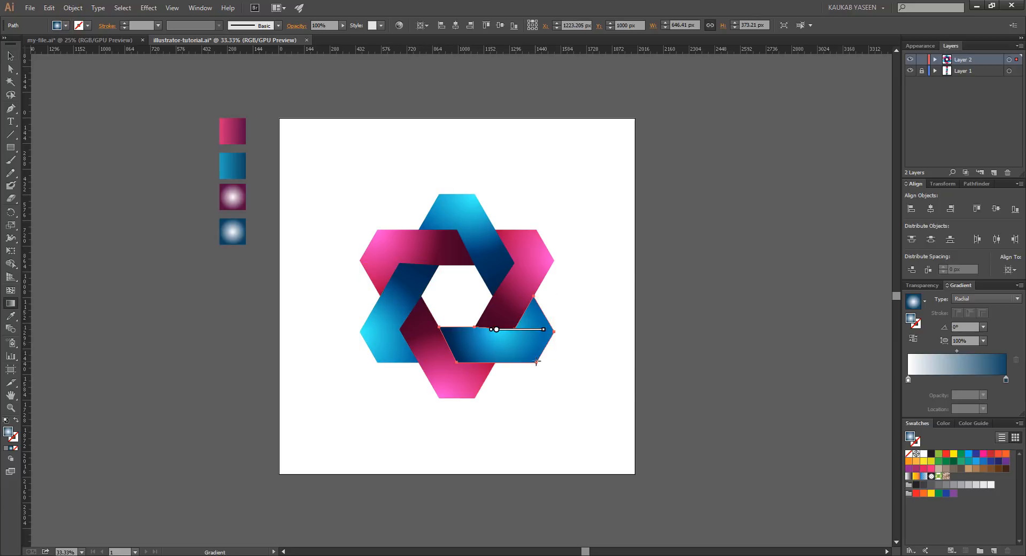
left_click_drag(536, 362, 496, 307)
key("v")
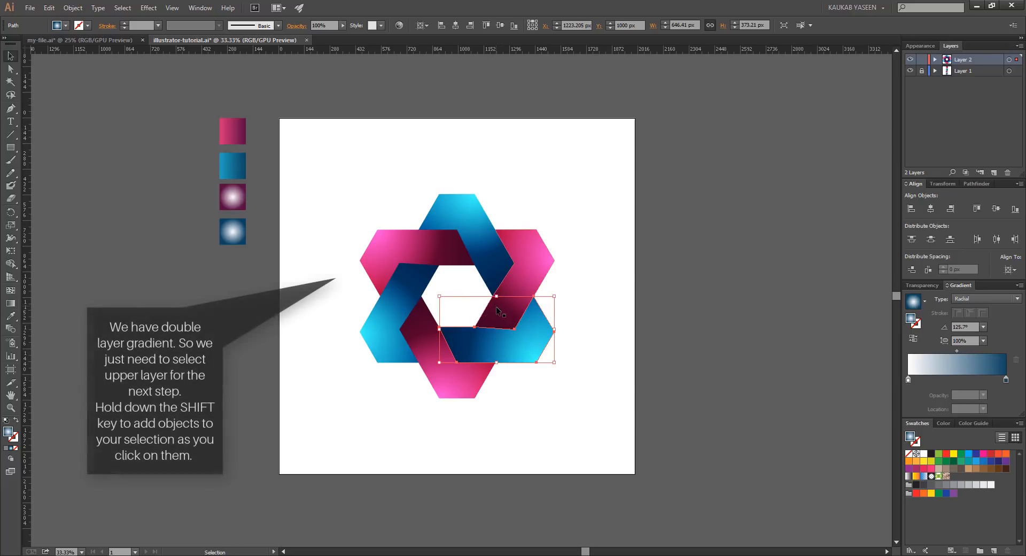
left_click(567, 426)
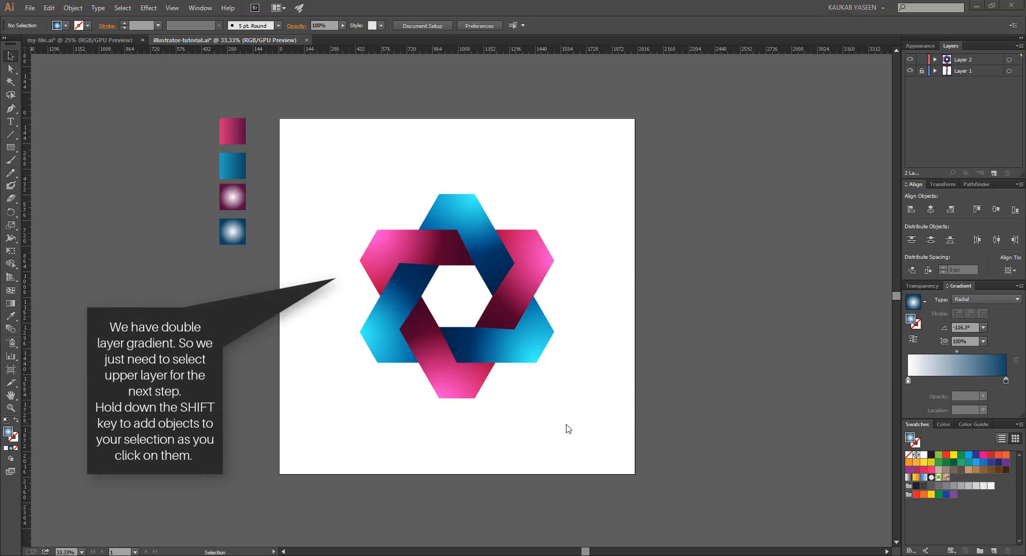
Step: Select the upper overlay copies of all six blue and pink bands and group them
left_click(455, 211)
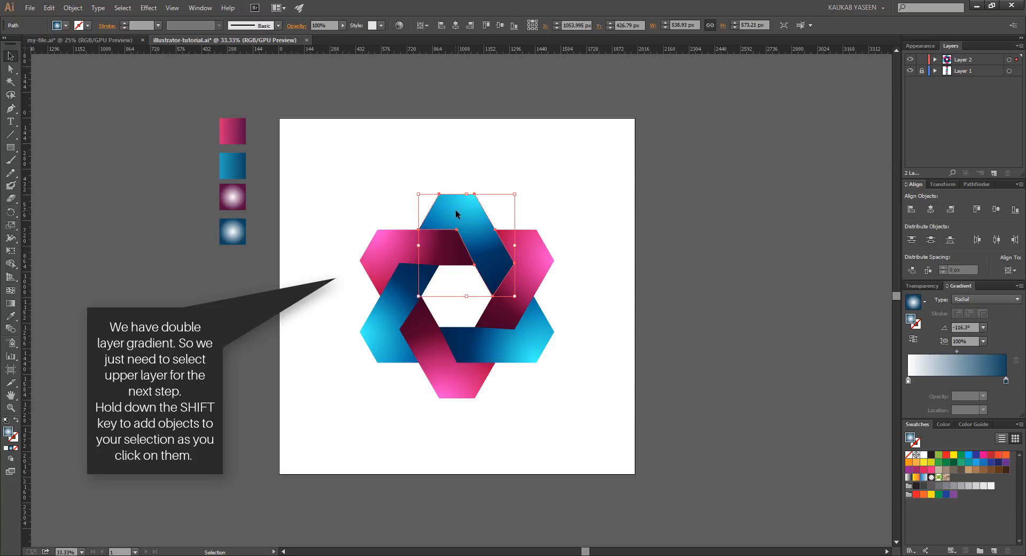
left_click(540, 252, "shift")
left_click(534, 349, "shift")
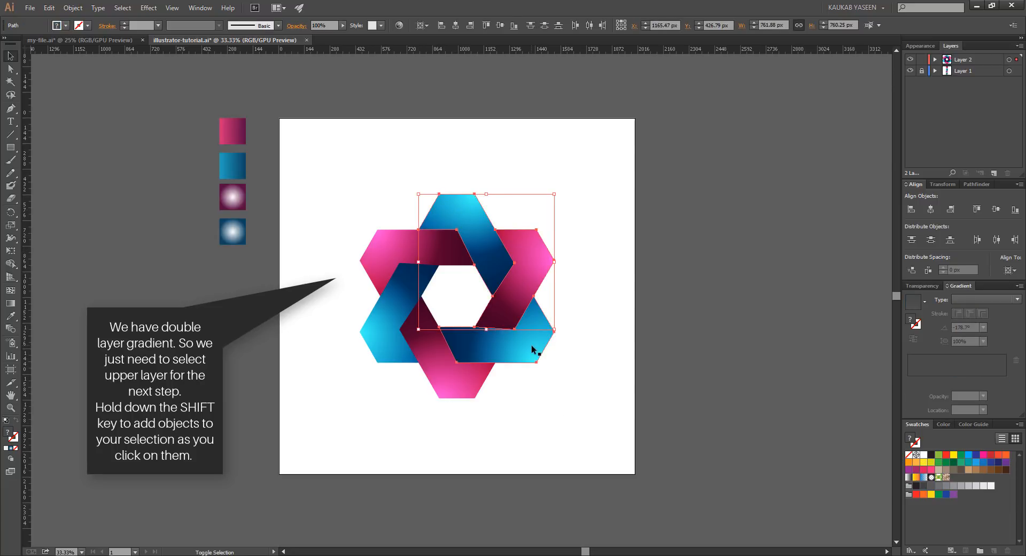
left_click(458, 389, "shift")
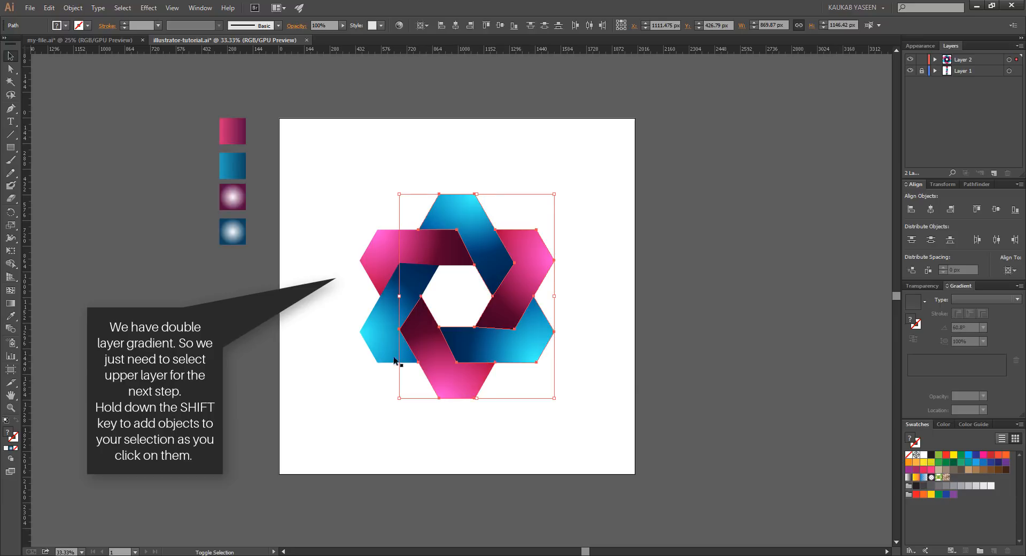
left_click(374, 338, "shift")
left_click(380, 249, "shift")
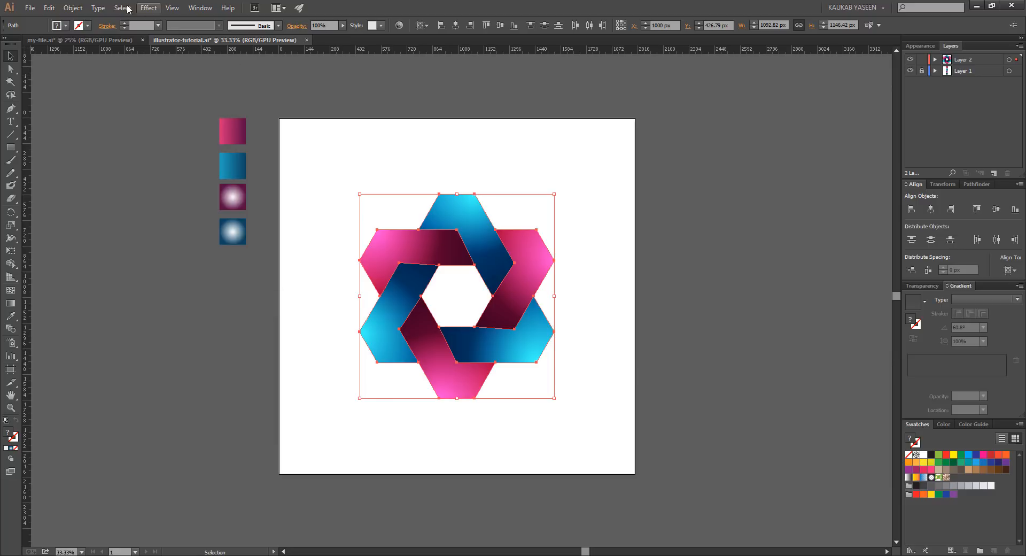
left_click(75, 8)
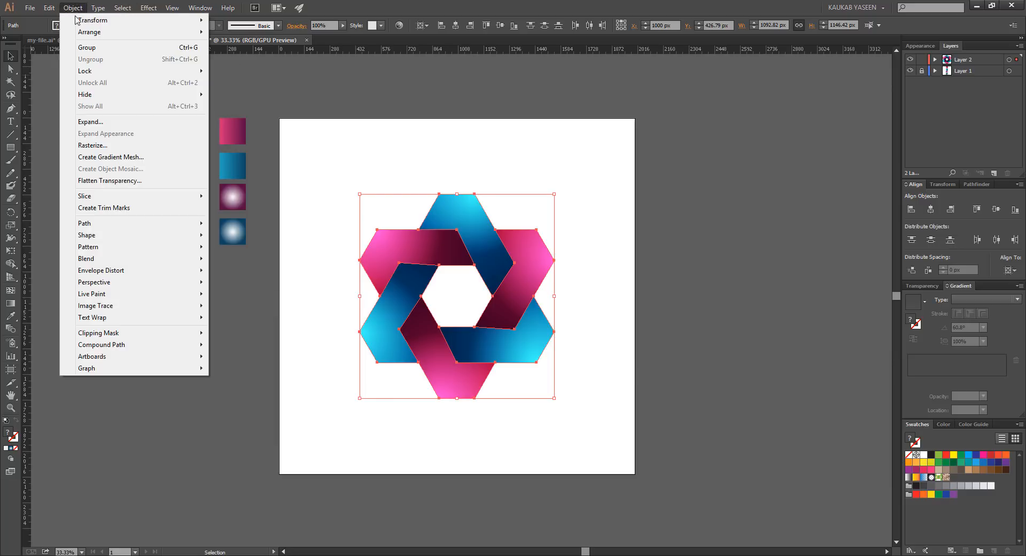
left_click(87, 48)
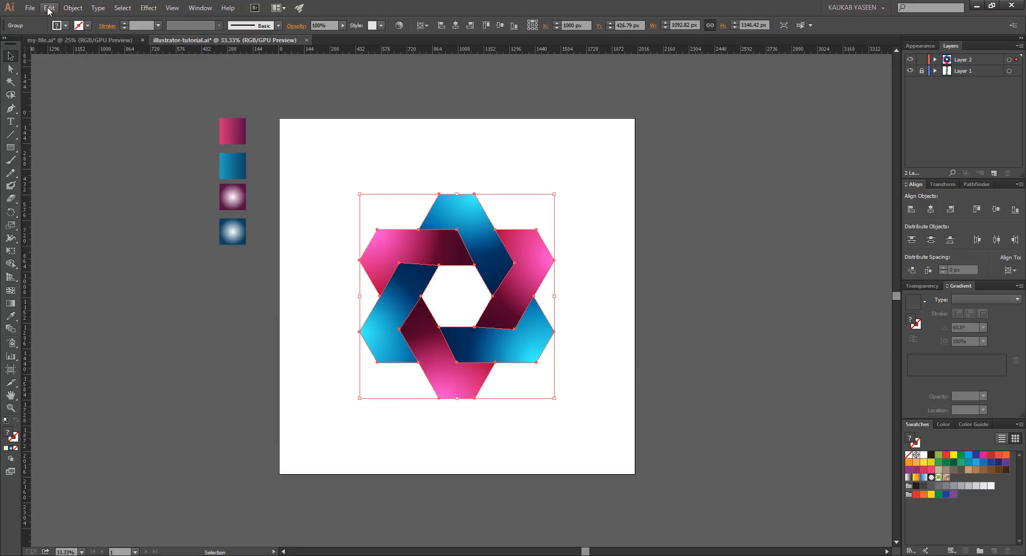
Step: Copy the grouped overlay bands and paste the duplicate directly in front
left_click(48, 8)
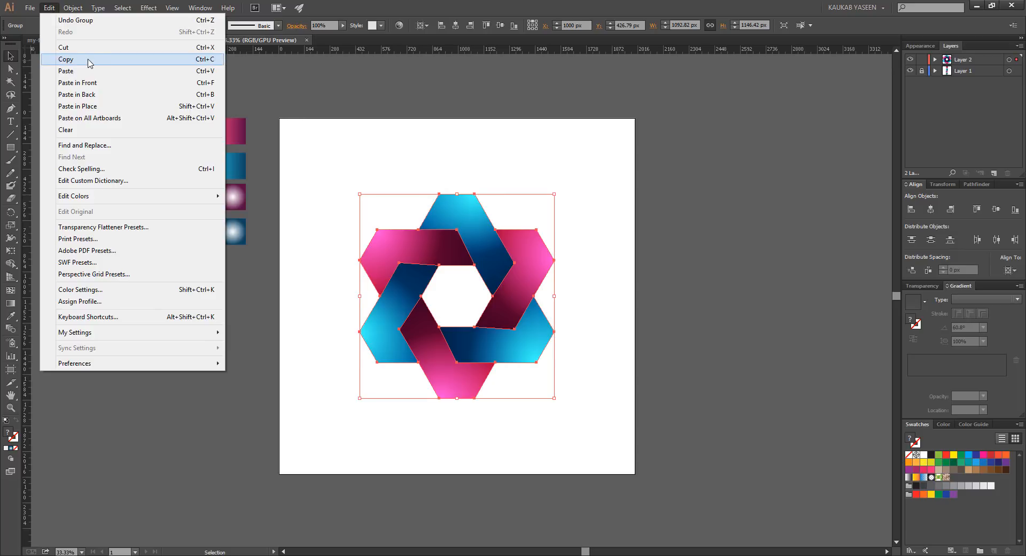
left_click(109, 59)
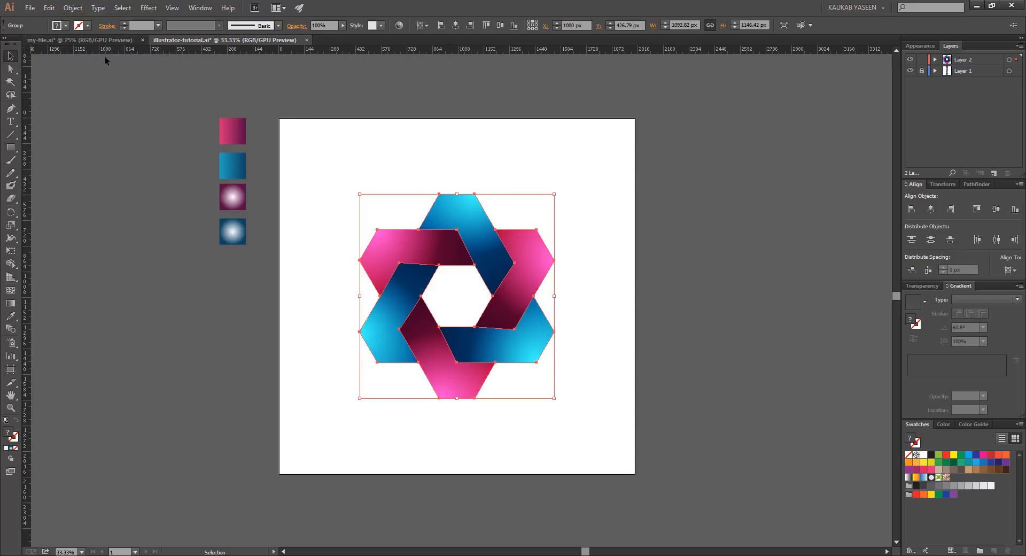
left_click(52, 9)
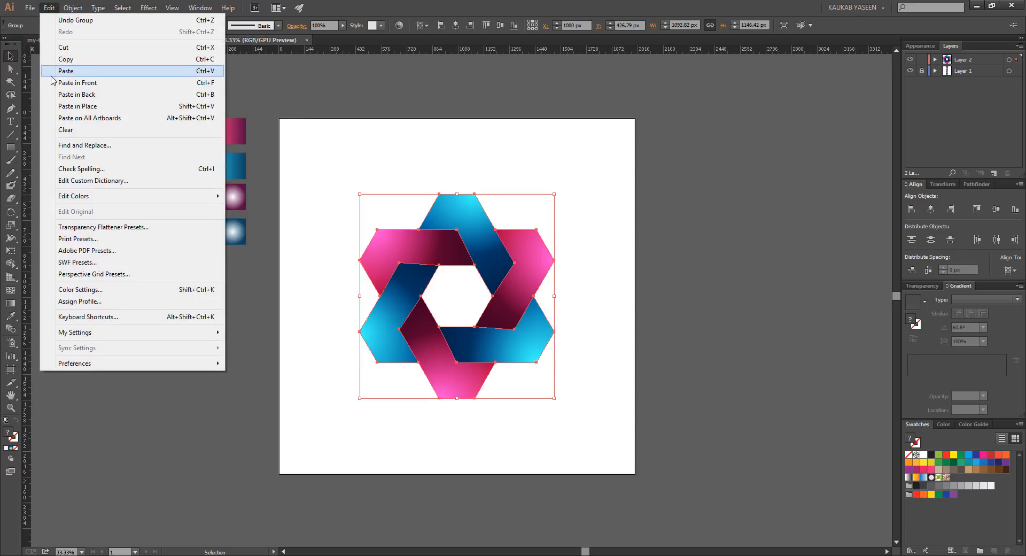
left_click(145, 85)
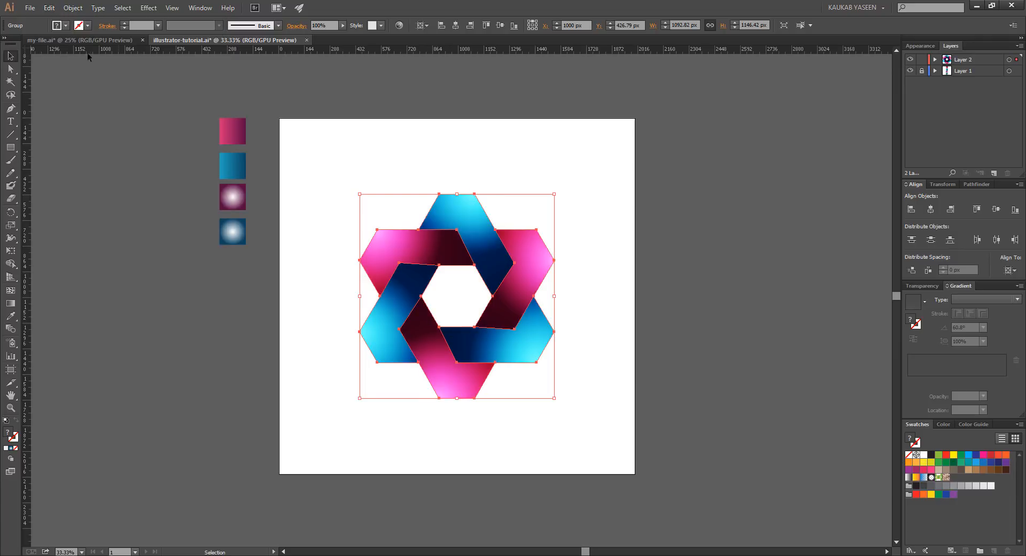
Step: Set the pasted group's fill to None and give it a white stroke of 3 pt
left_click(67, 25)
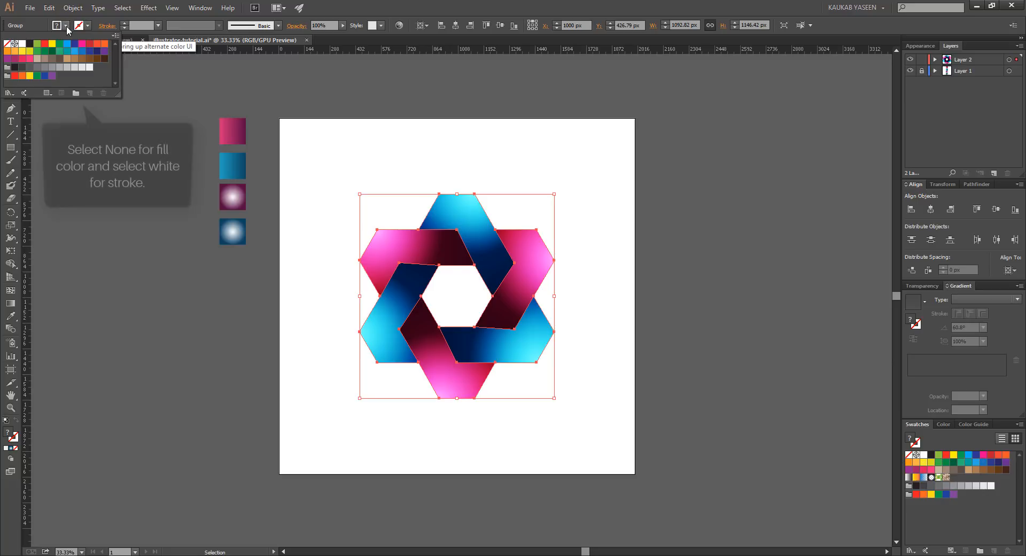
left_click(6, 43)
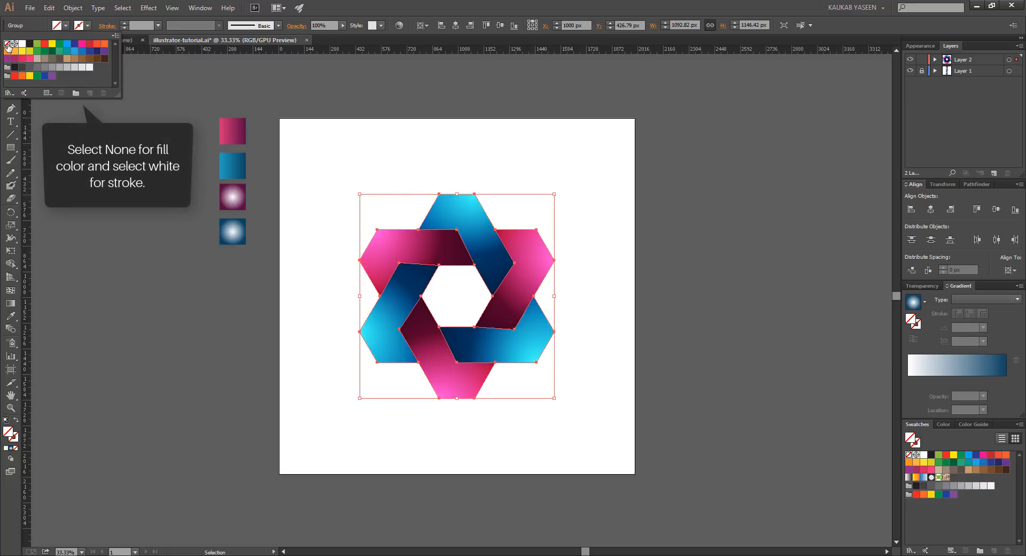
left_click(89, 26)
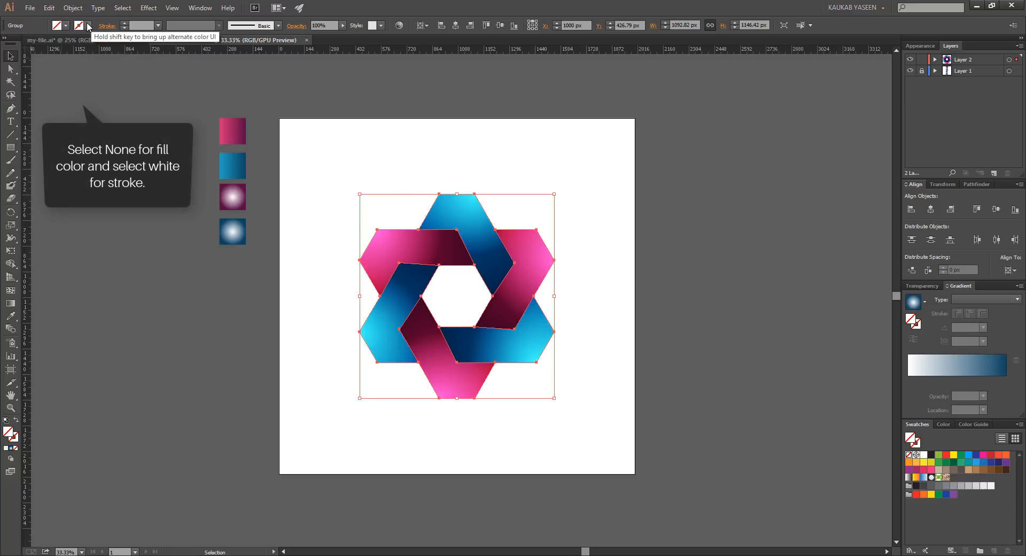
left_click(89, 25)
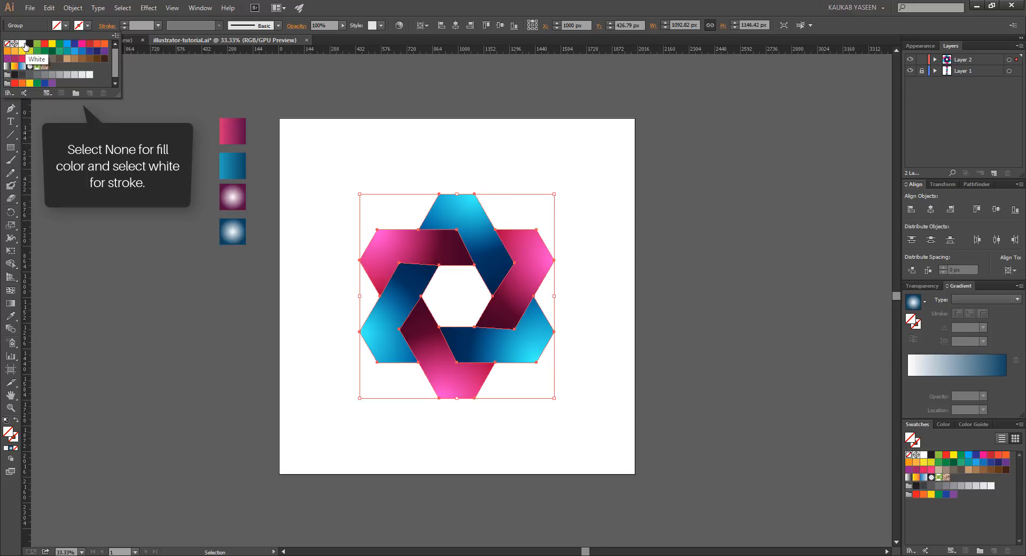
left_click(22, 45)
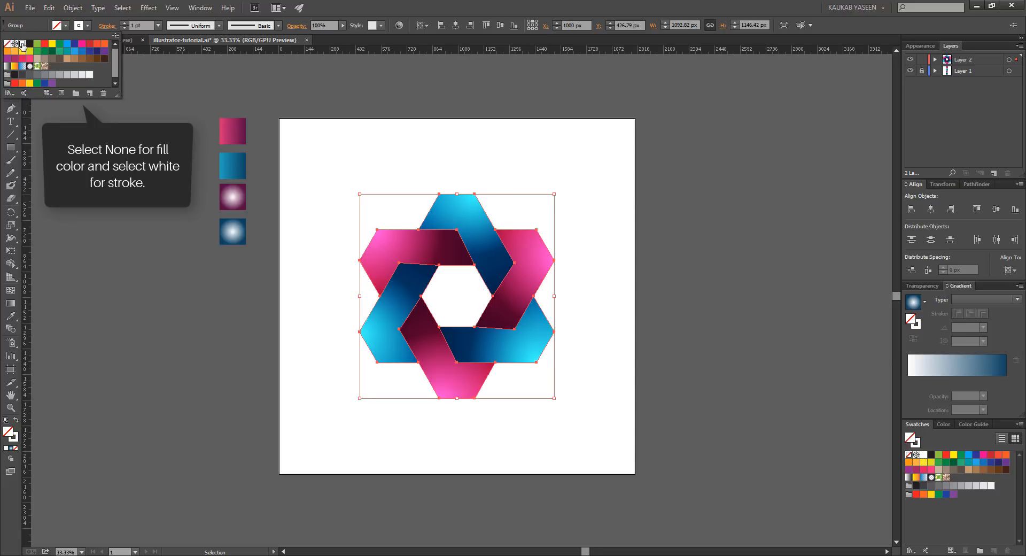
left_click(158, 25)
left_click(159, 25)
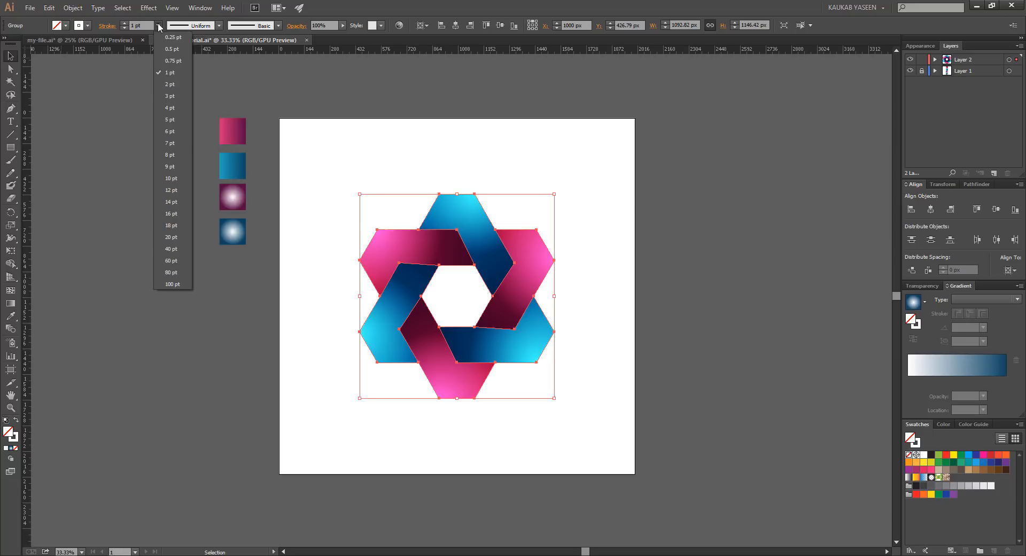
left_click(169, 96)
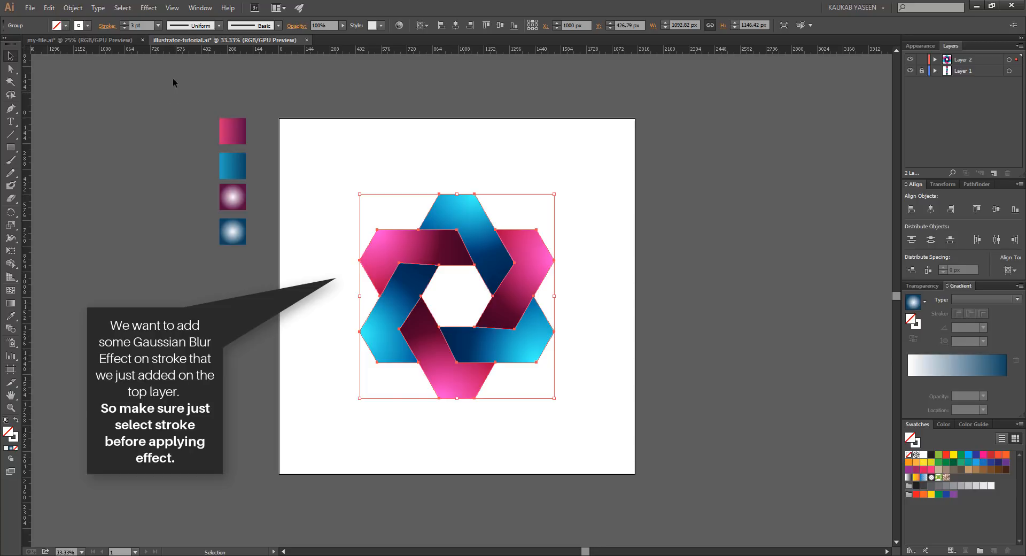
Step: Apply a Gaussian Blur with a radius of about 5.2 pixels to the white-stroked group
left_click(147, 8)
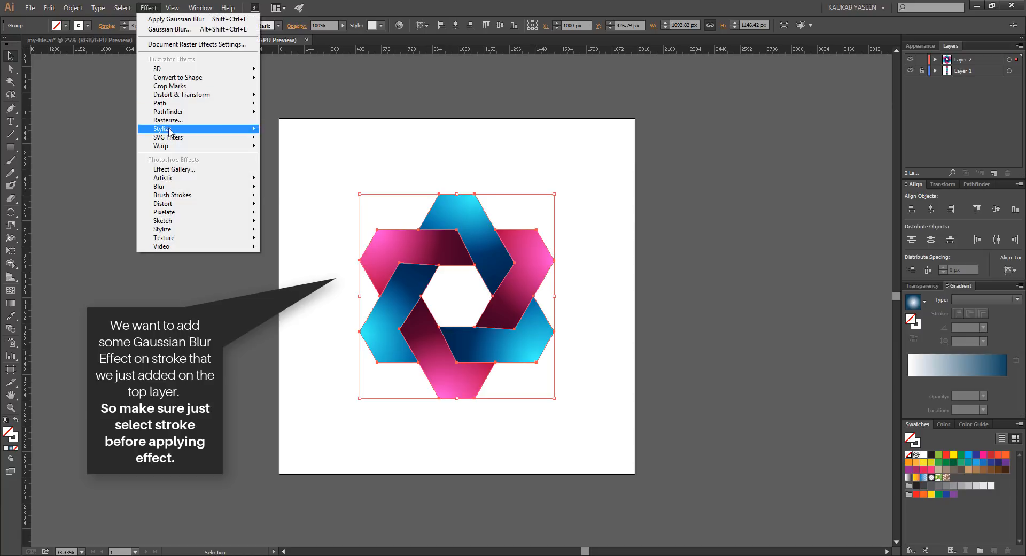
mouse_move(175, 189)
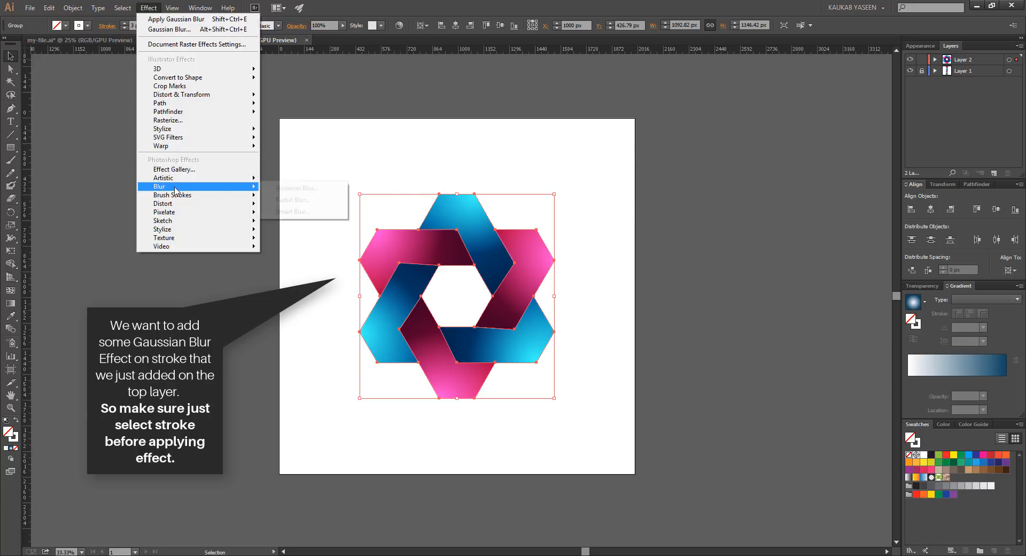
left_click(304, 190)
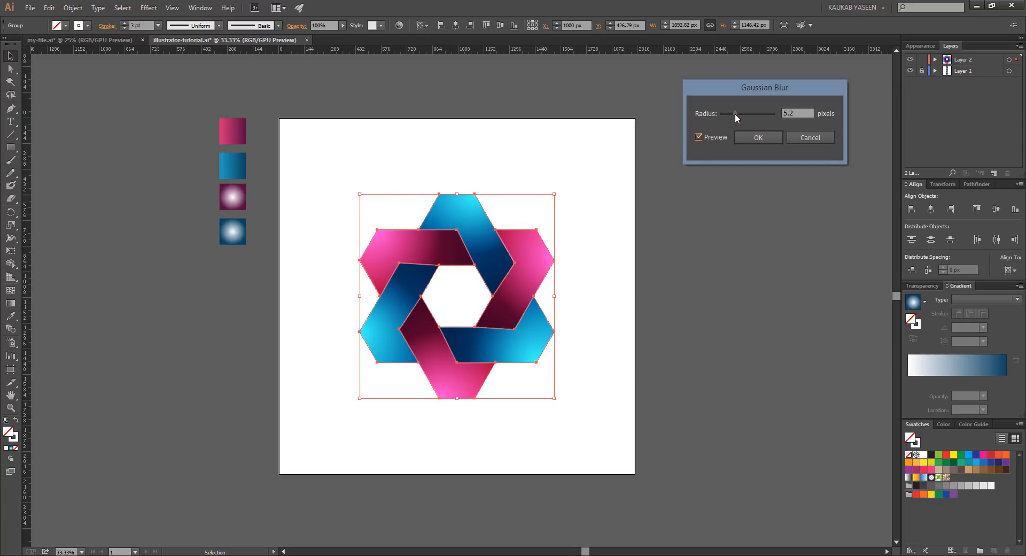
left_click_drag(735, 117, 737, 117)
left_click_drag(737, 117, 735, 117)
left_click(758, 138)
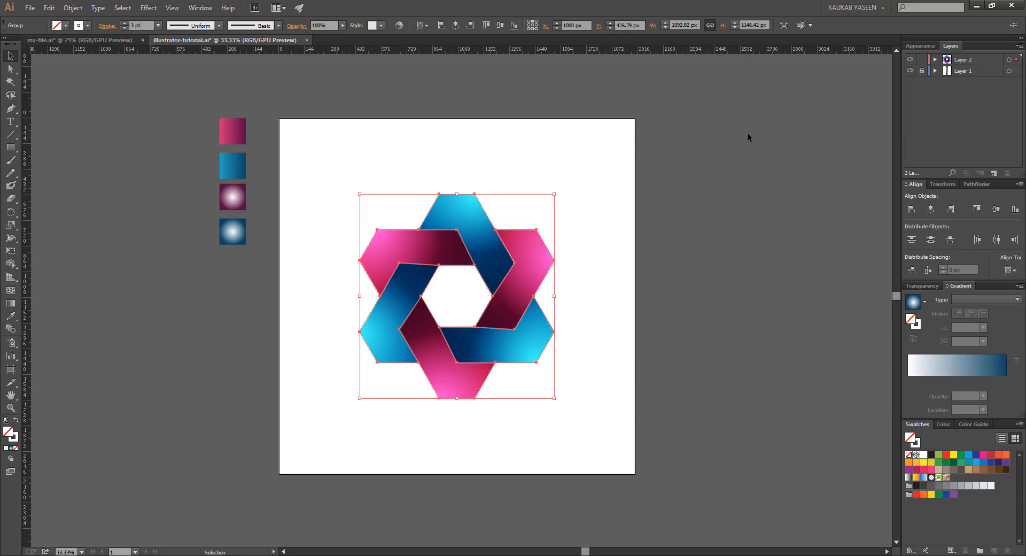
Step: Set the blurred stroke group's blending mode to Overlay and deselect it
left_click(930, 287)
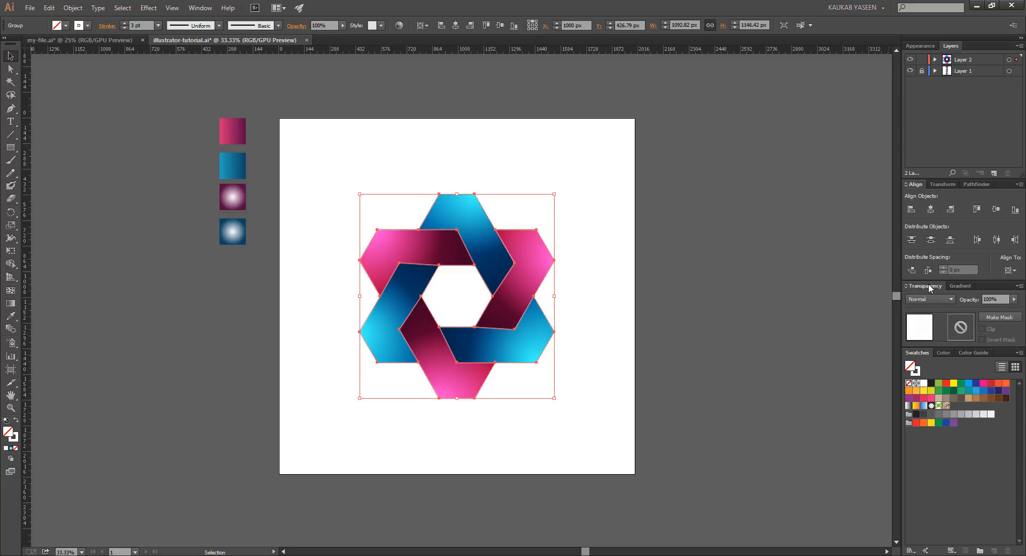
left_click(952, 300)
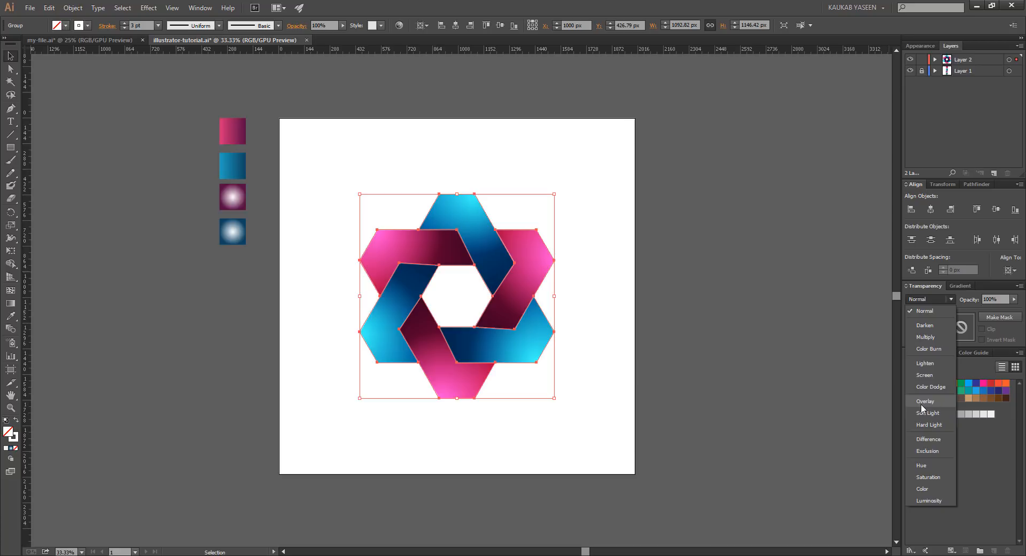
key("Escape")
key("o")
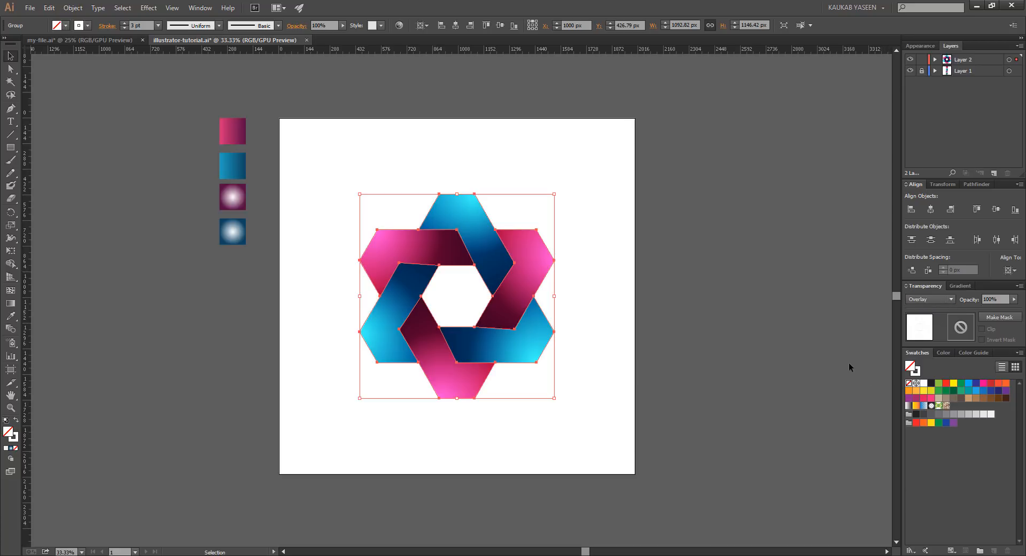
left_click(797, 283)
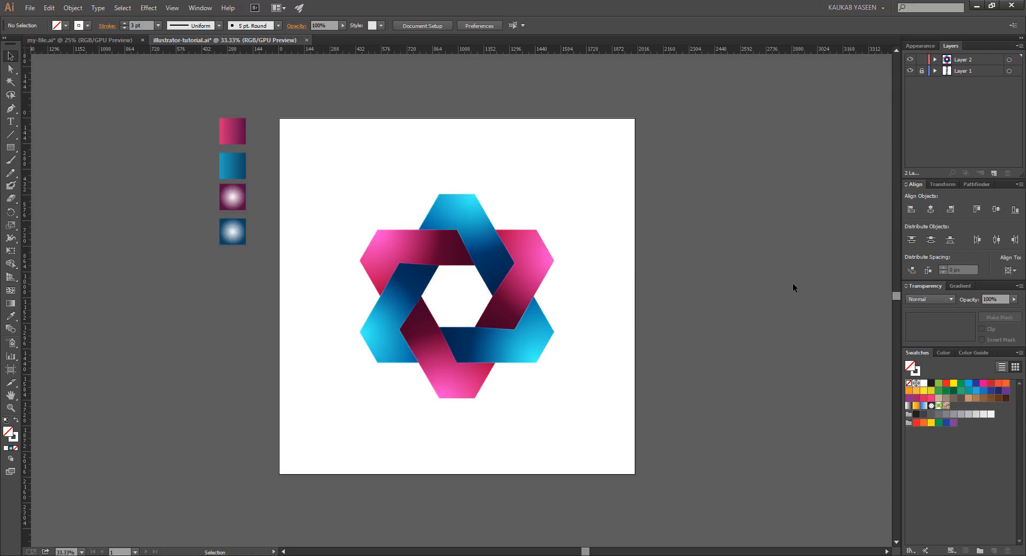
Step: Group all parts of the interlaced star on Layer 2 into one object and deselect it
left_click(967, 60)
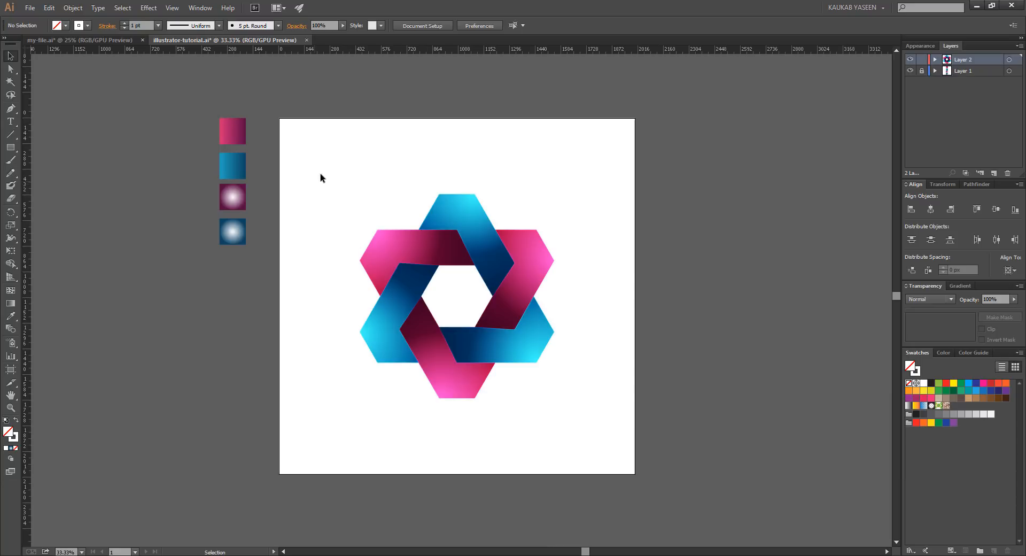
left_click_drag(322, 171, 562, 422)
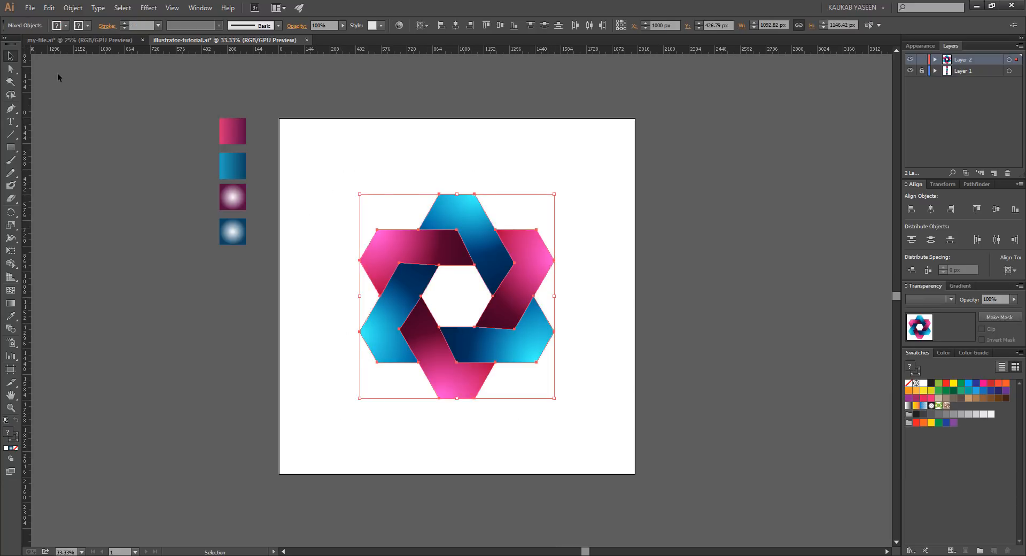
left_click(75, 8)
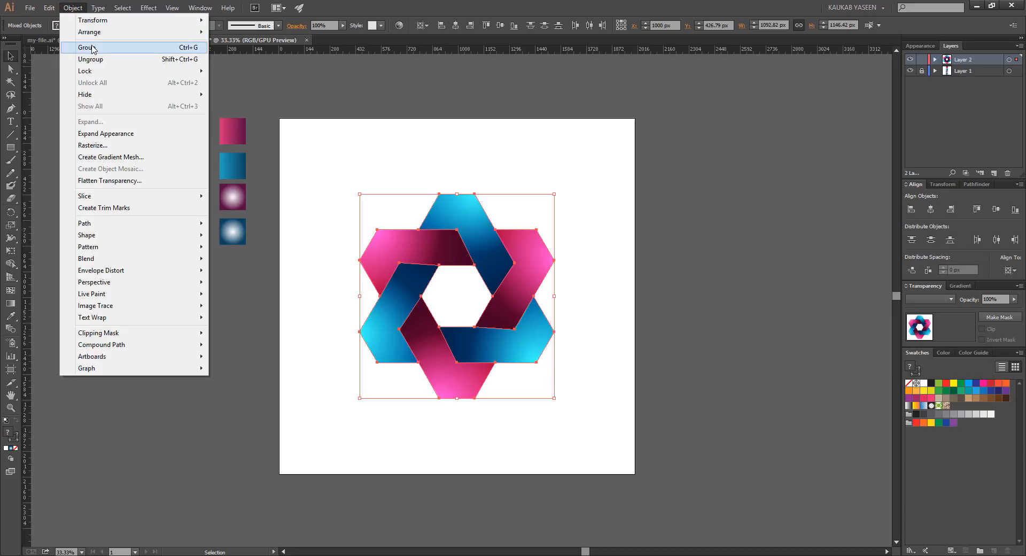
left_click(93, 48)
left_click(342, 166)
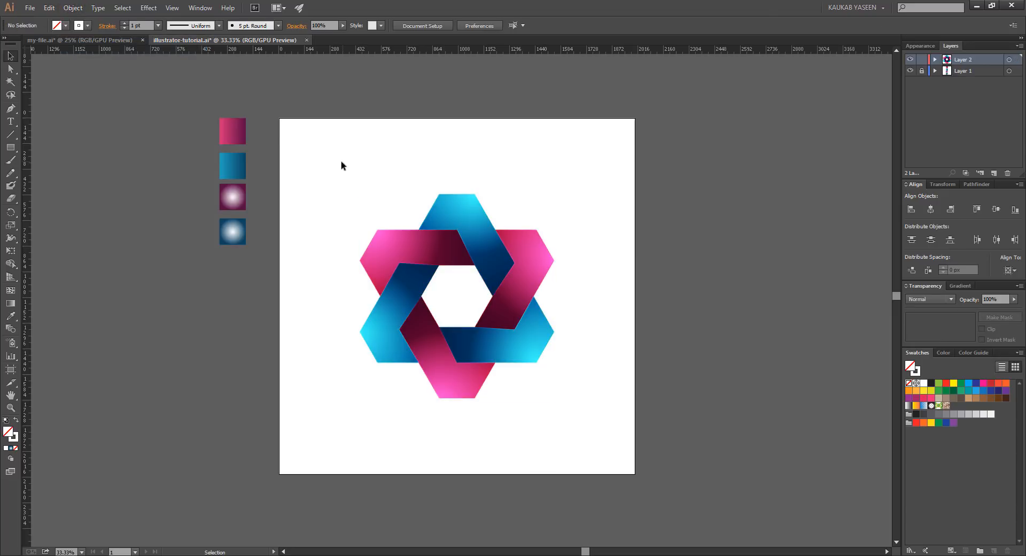
Step: Draw a 2000 x 2000 px rectangle covering the whole artboard and set its stroke to None
left_click_drag(11, 148, 49, 152)
left_click_drag(279, 119, 635, 474)
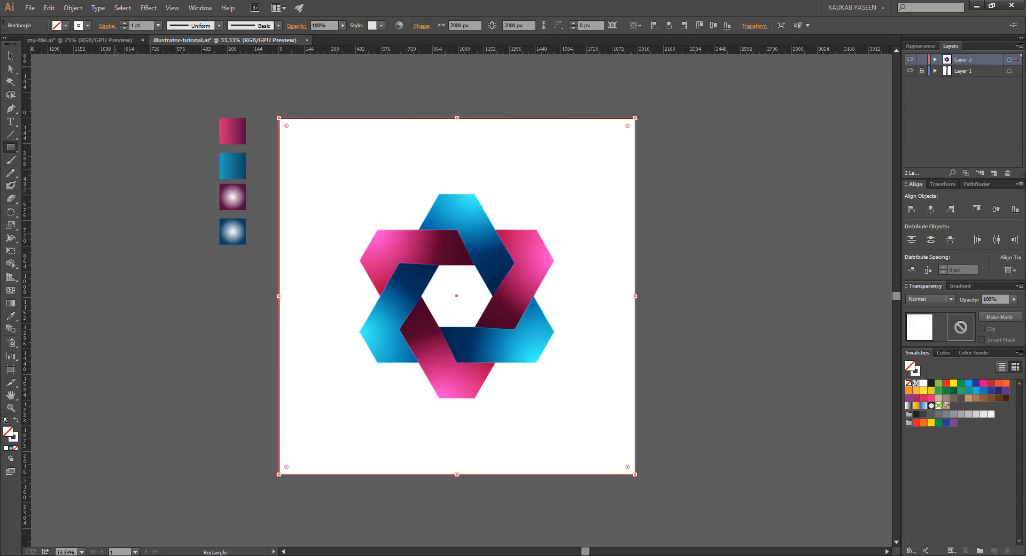
left_click(58, 25)
left_click(7, 43)
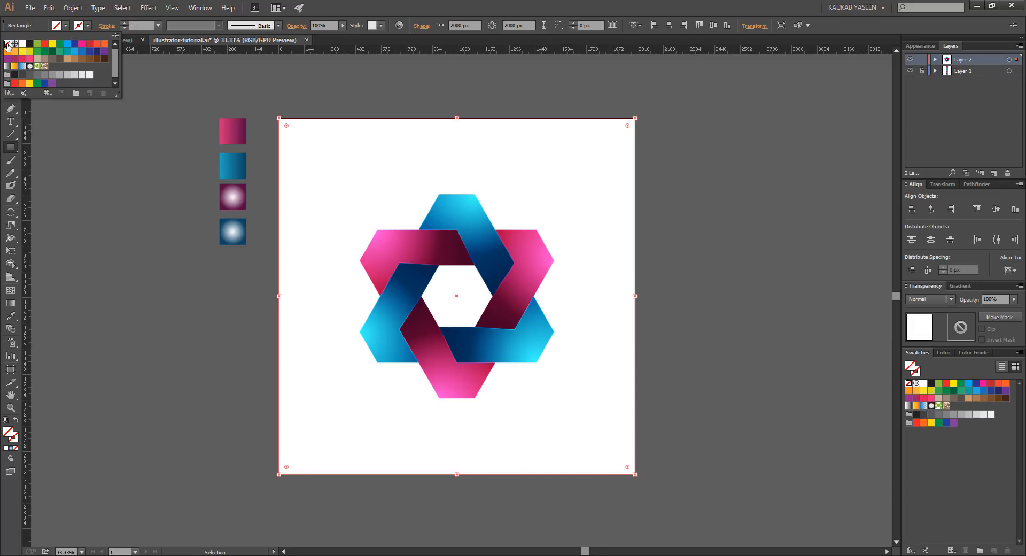
Step: Fill the artboard-sized rectangle with a radial gradient running from a white centre to #d6d6d6 at the outer stop
left_click(952, 286)
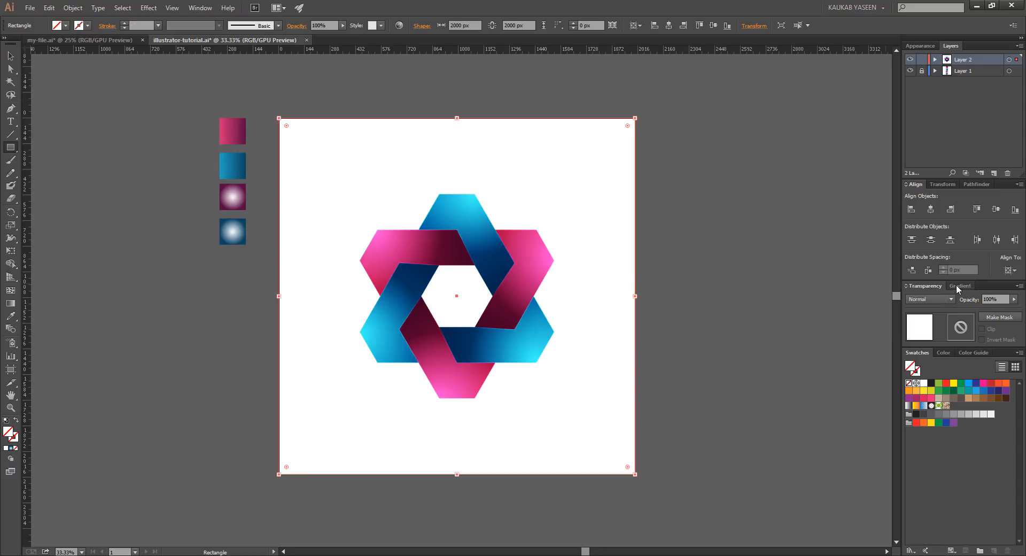
left_click(957, 285)
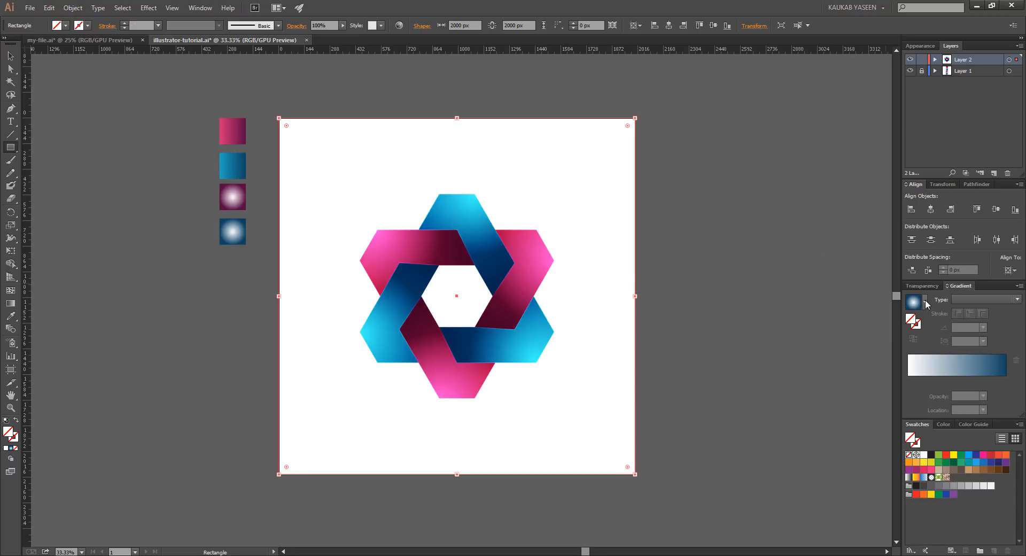
left_click(913, 302)
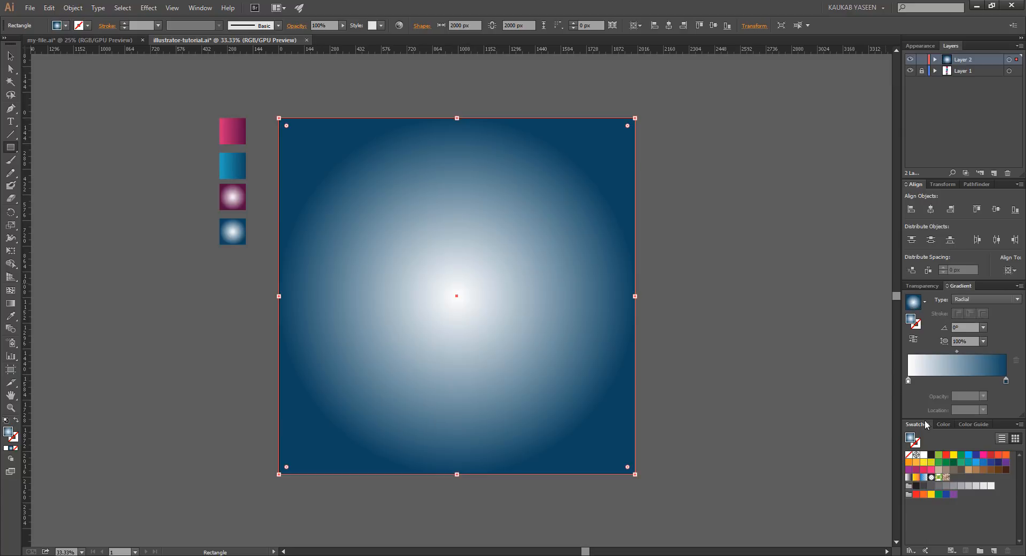
double_click(1005, 381)
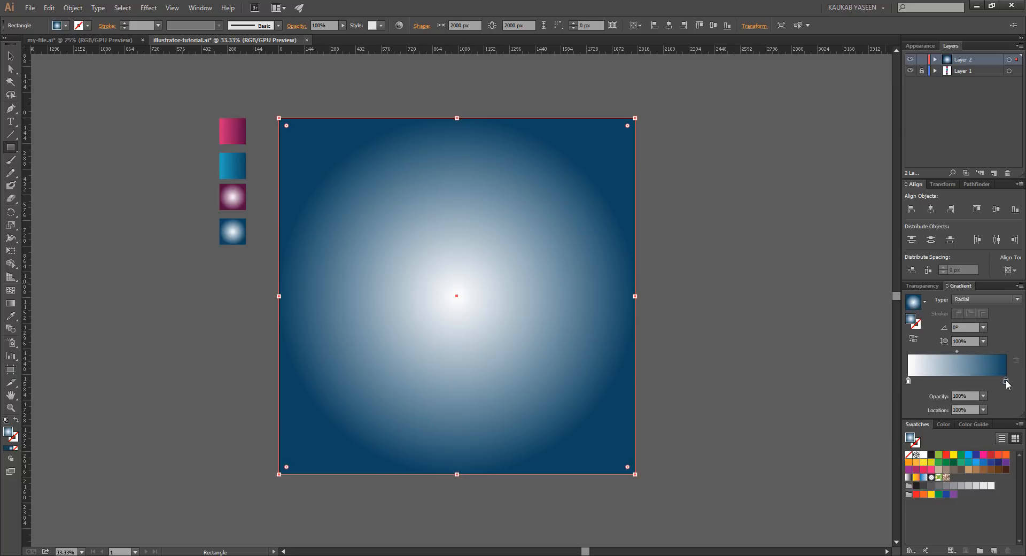
left_click(971, 475)
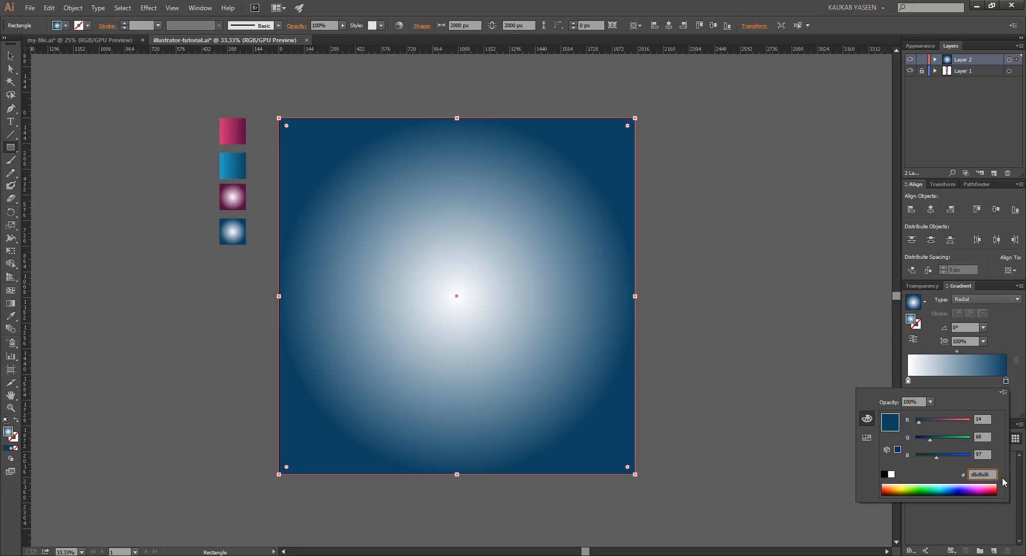
type("d6d6d6")
key("Return")
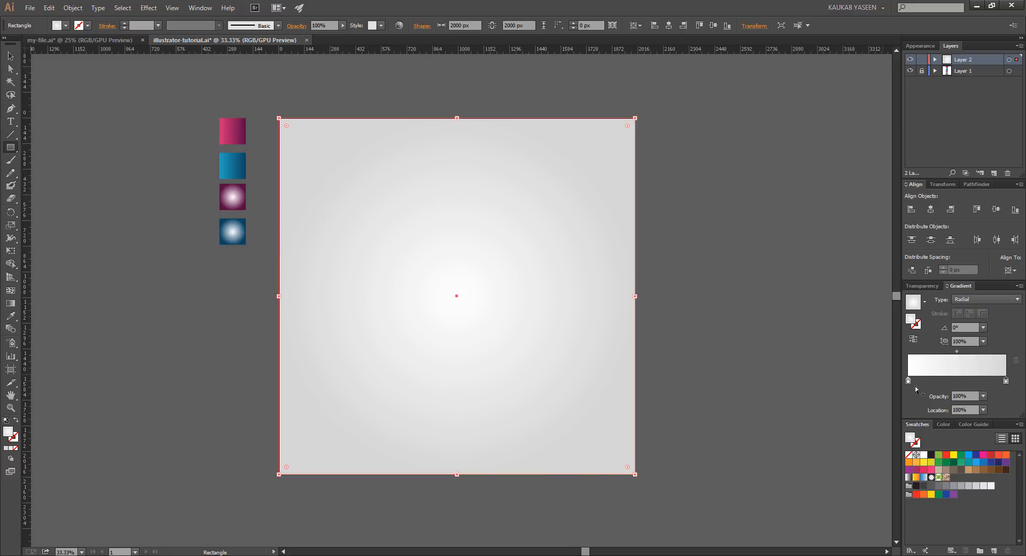
double_click(909, 381)
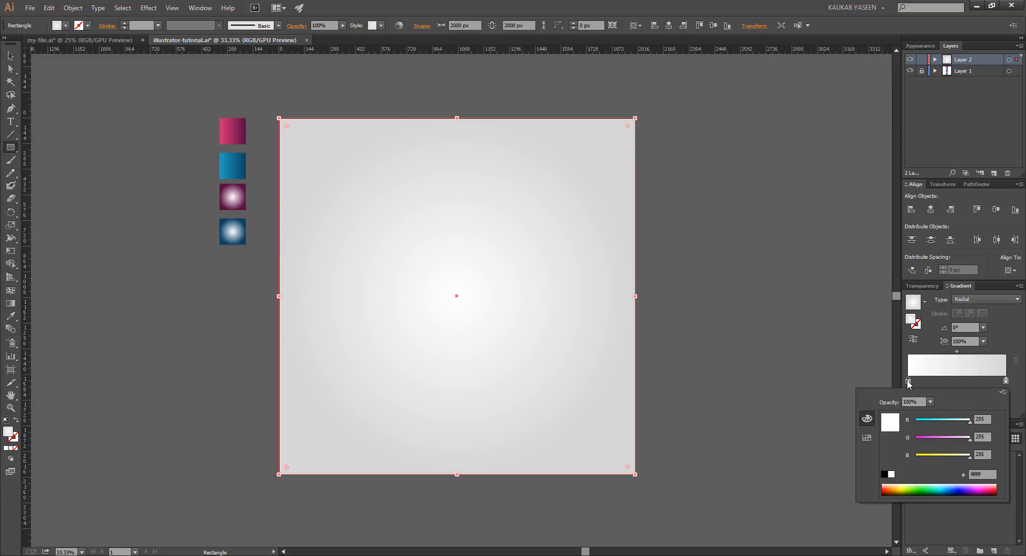
left_click(908, 381)
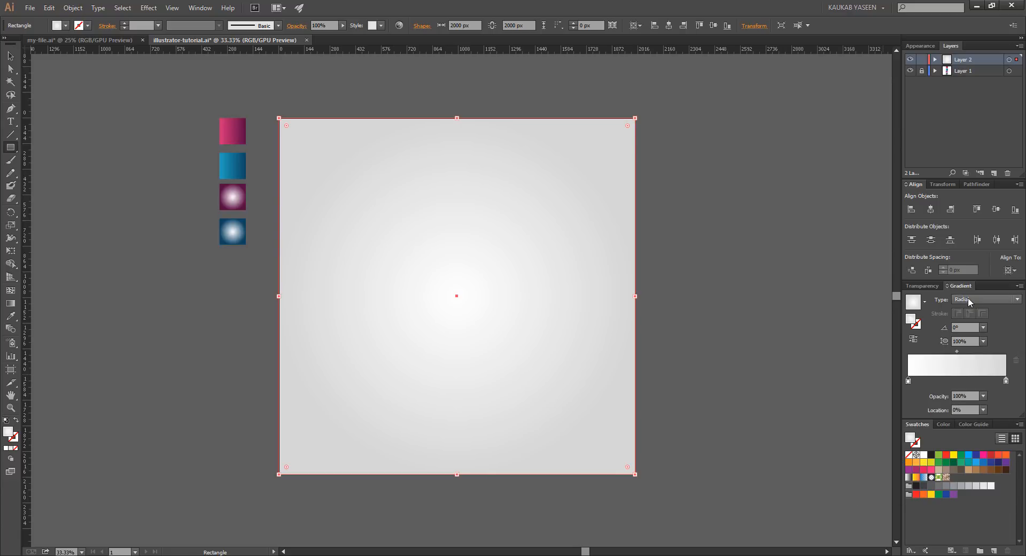
Step: Extend the rectangle's radial gradient slightly past the artboard's edge with the Gradient tool
left_click(11, 303)
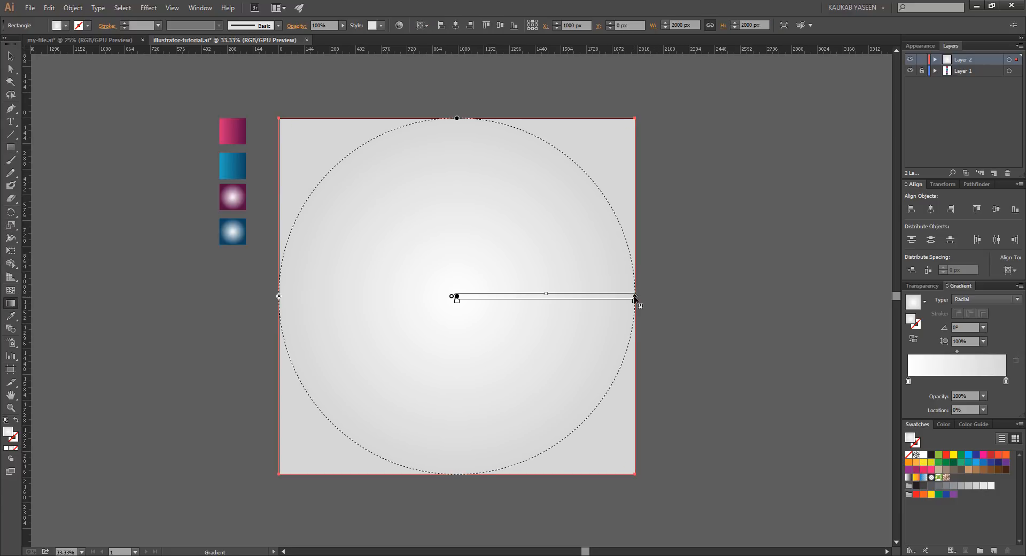
left_click_drag(635, 300, 656, 297)
key("v")
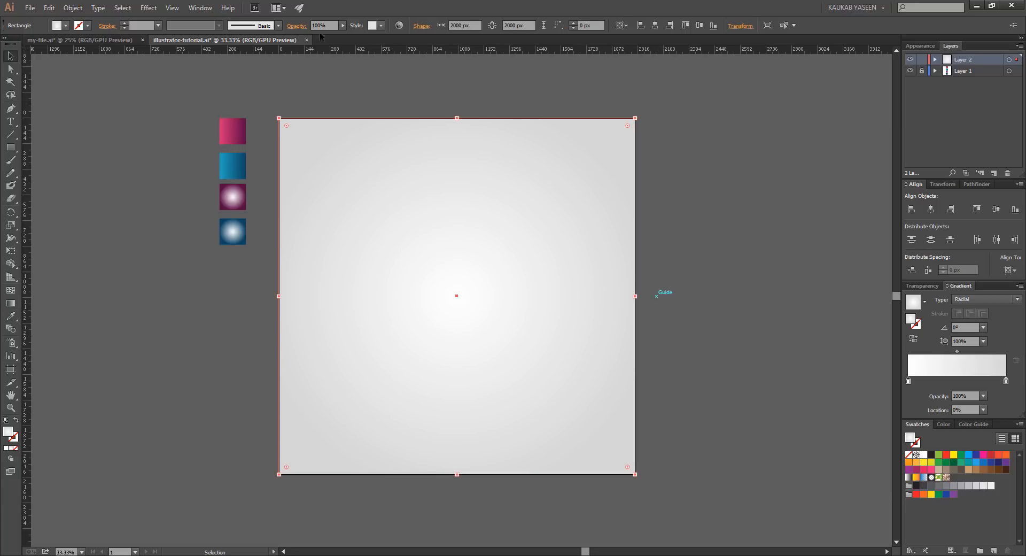
Step: Send the gradient rectangle to the back behind the star and deselect it
left_click(78, 11)
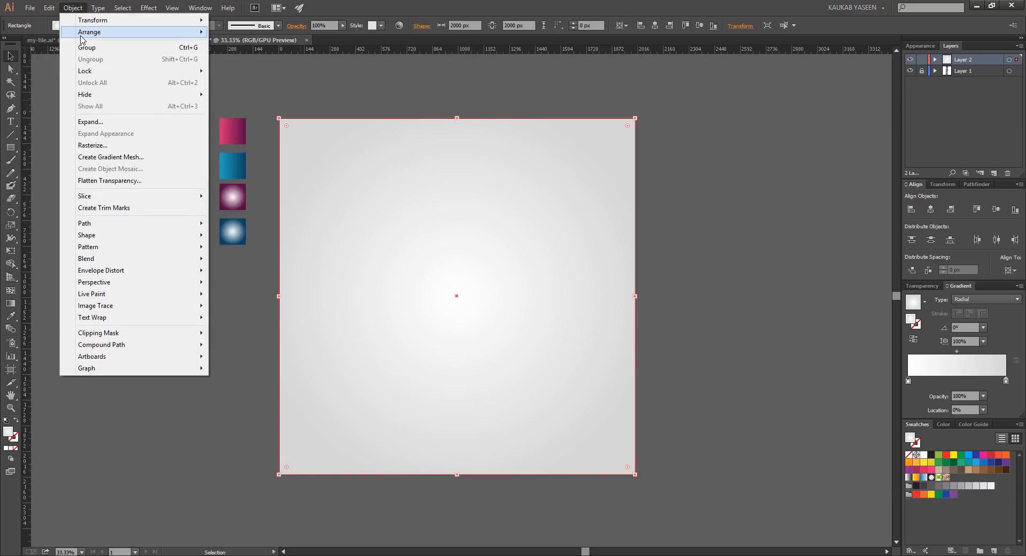
mouse_move(81, 37)
left_click(238, 67)
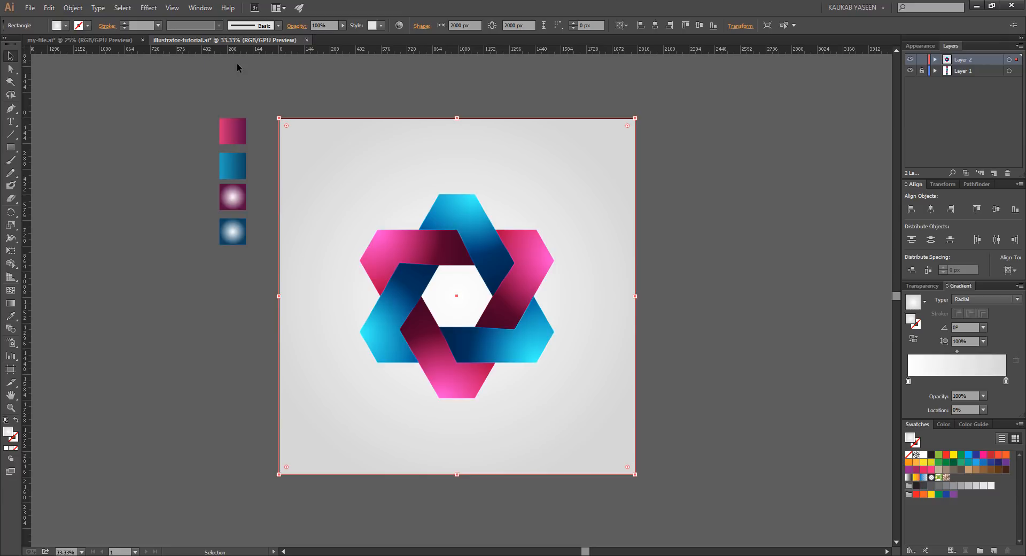
left_click(730, 352)
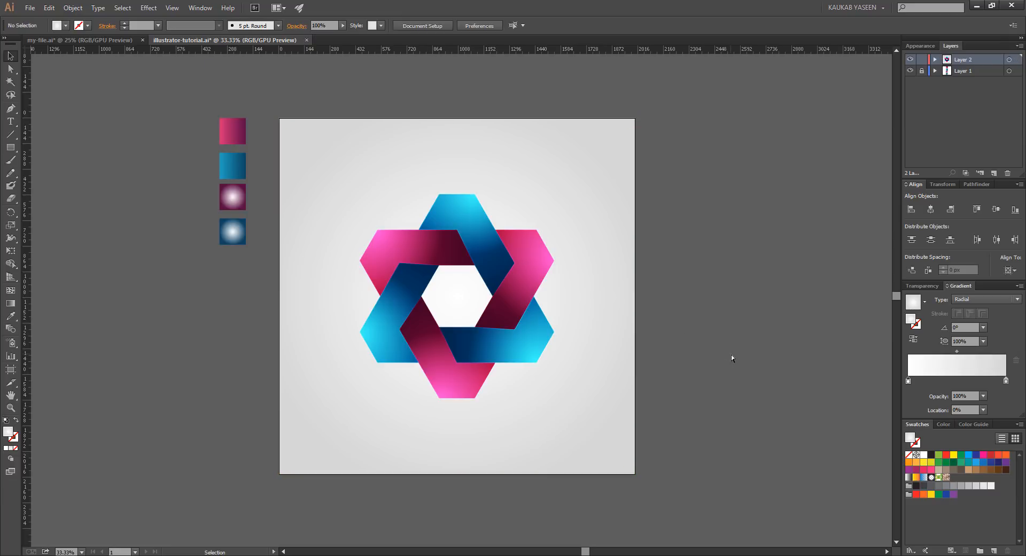
Step: Rotate the grouped star slightly clockwise so that it stands on the tip of its lowest pink band
left_click(520, 345)
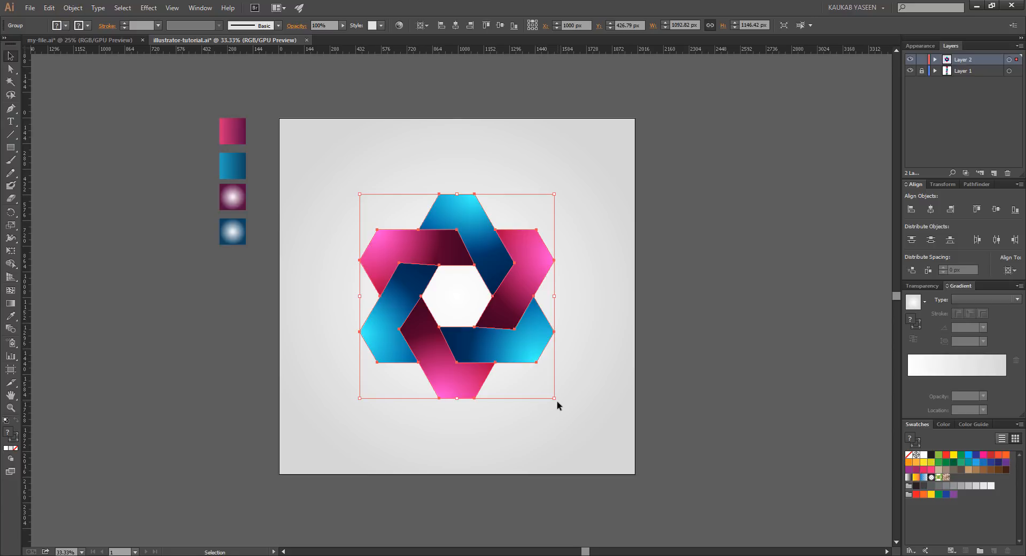
left_click_drag(556, 404, 517, 425)
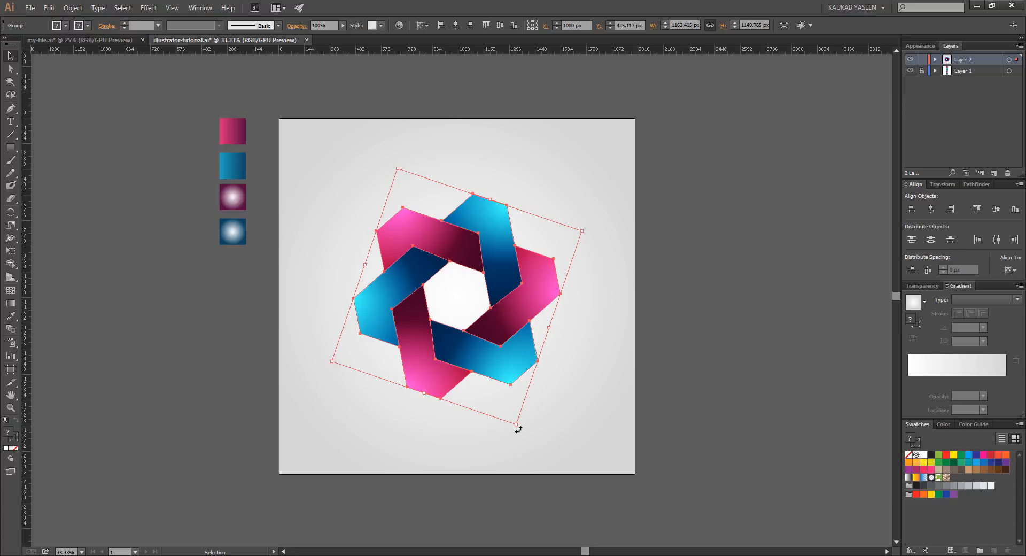
left_click_drag(517, 428, 573, 415)
left_click(572, 414)
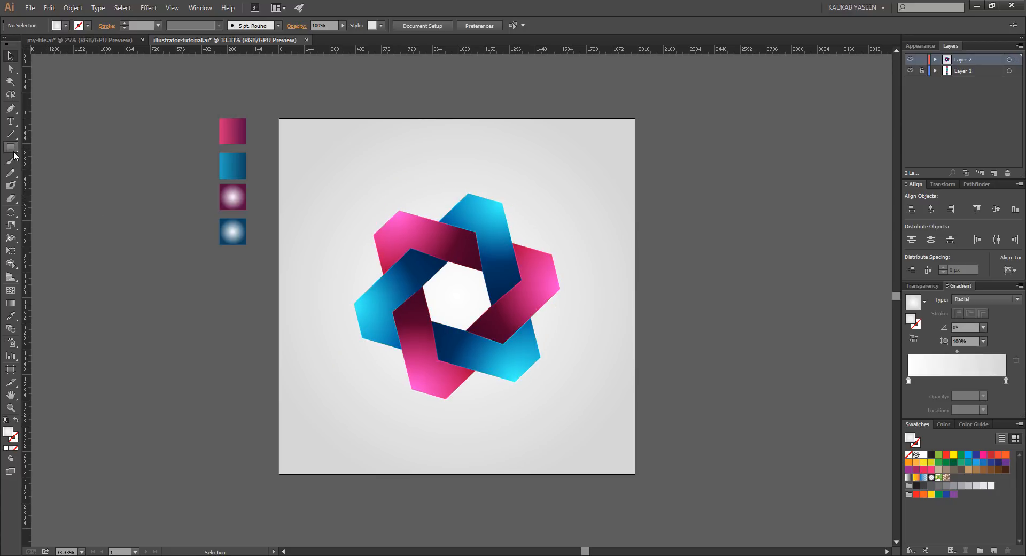
Step: Draw a dark grey circle about 618 px across near the artboard's lower-right corner with the Ellipse tool
left_click_drag(11, 147, 56, 170)
left_click(65, 25)
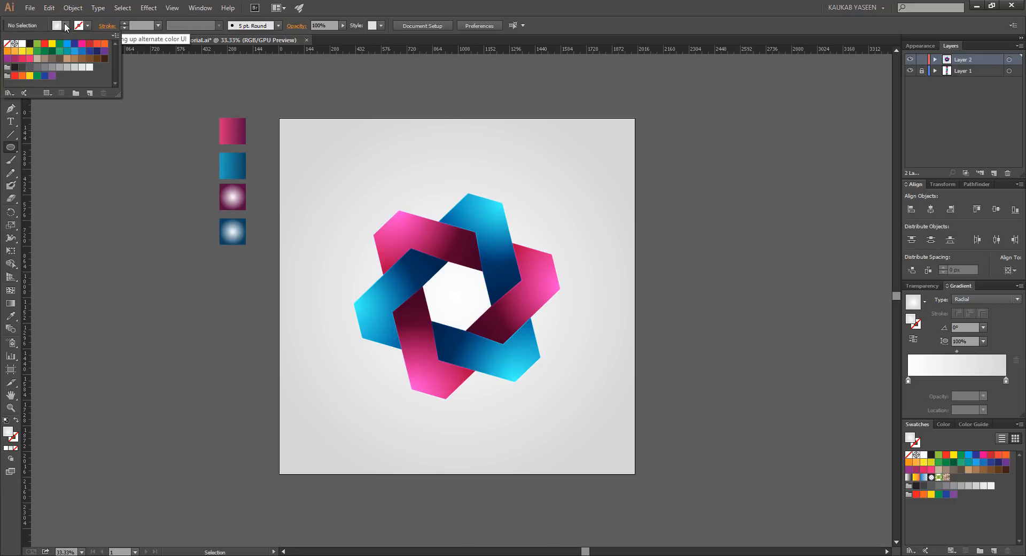
left_click(39, 73)
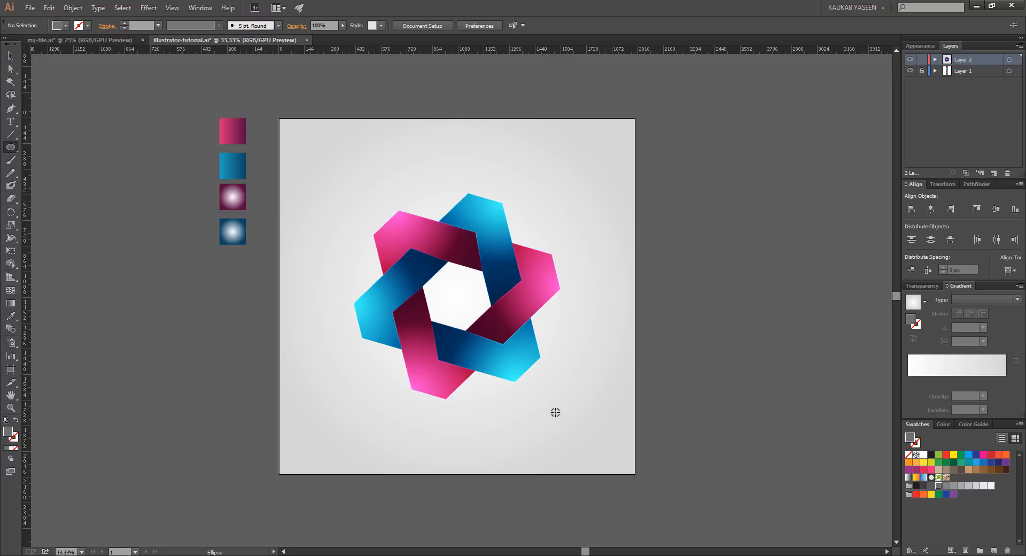
left_click_drag(555, 412, 610, 467)
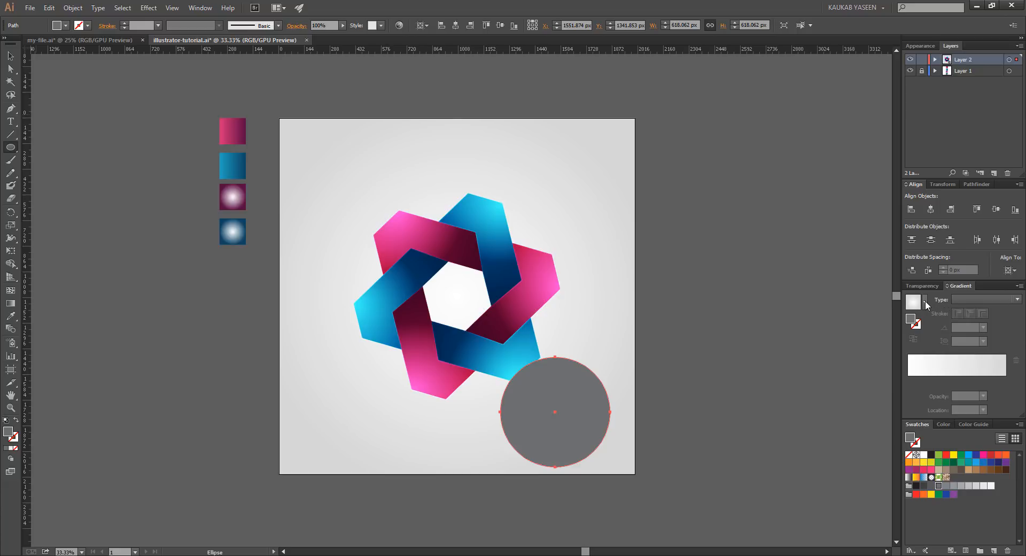
Step: Fill the circle with the white-to-black gradient, make it radial and reverse it so the centre is dark
left_click(925, 303)
left_click(855, 319)
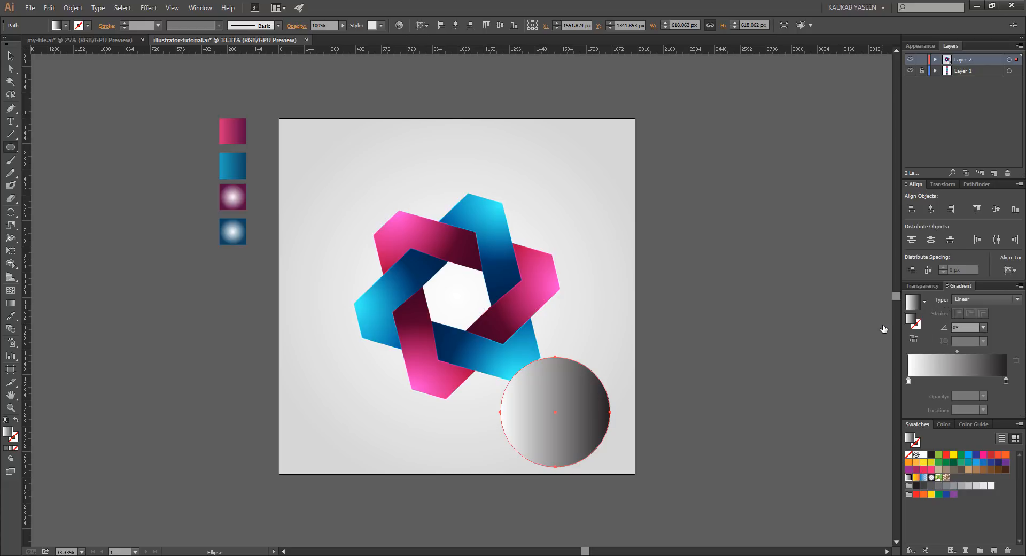
left_click(964, 300)
left_click(965, 315)
left_click(913, 340)
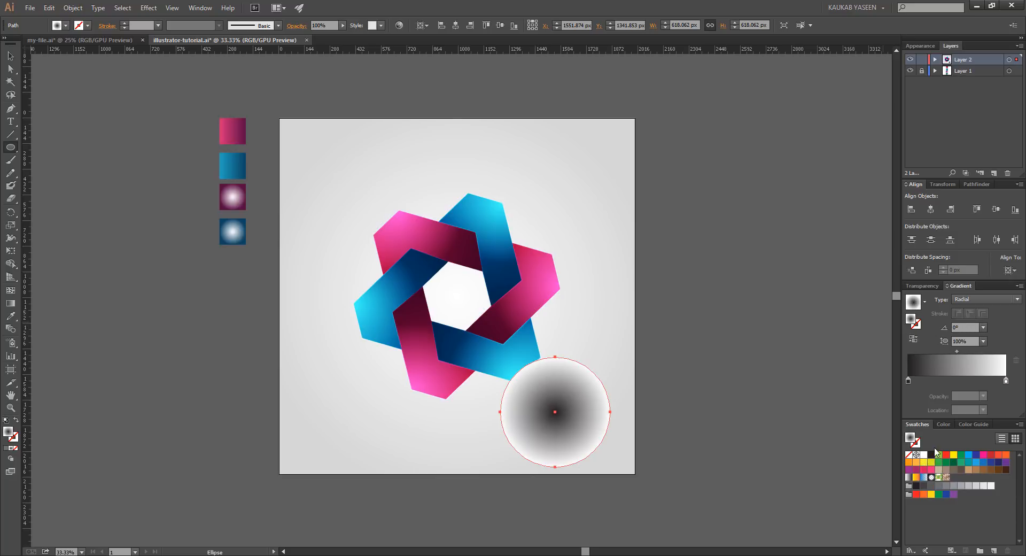
Step: Make the circle's outer gradient stop black at 0% opacity and about 89.84% location, and shift the gradient midpoint toward the dark stop
left_click(1006, 380)
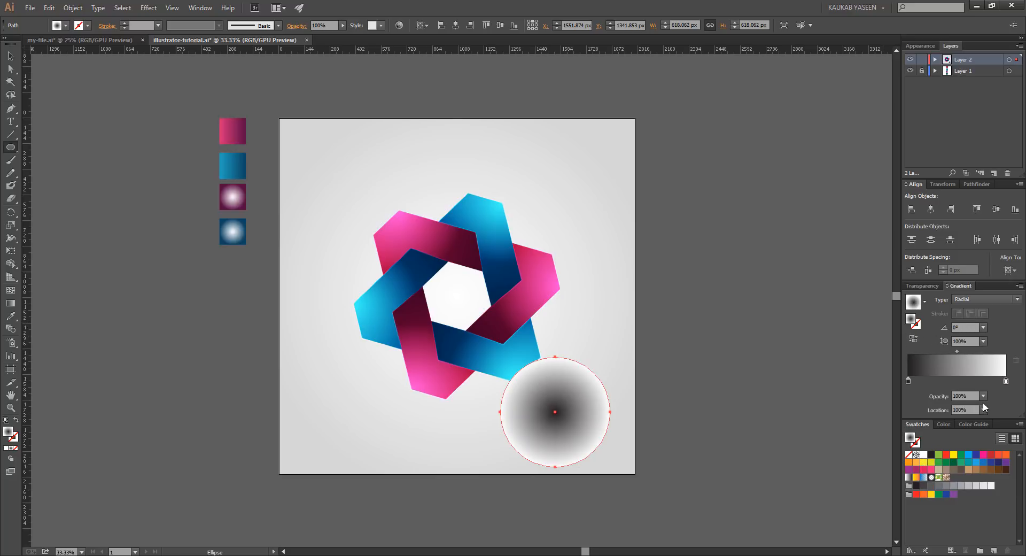
left_click(983, 396)
left_click(987, 409)
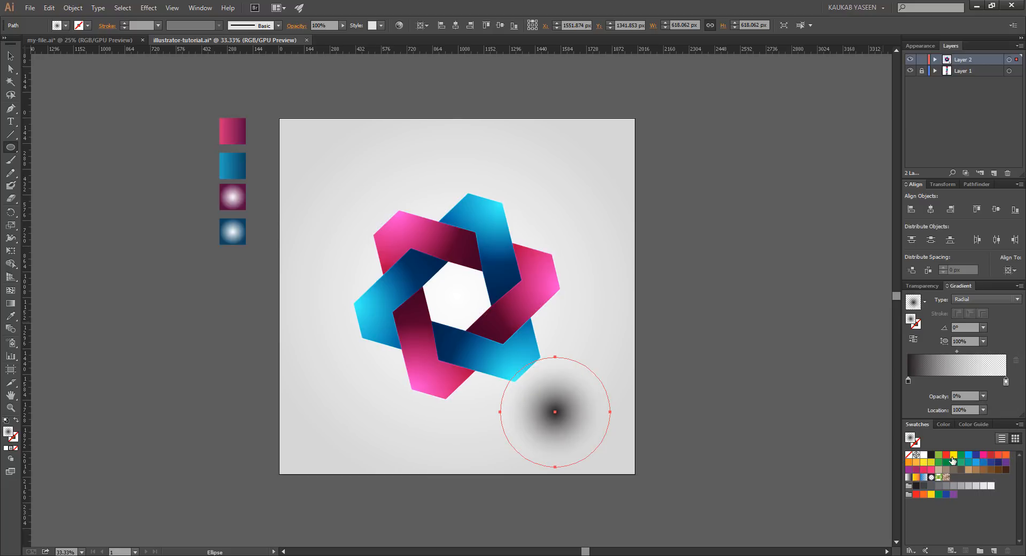
left_click_drag(931, 455, 1006, 381)
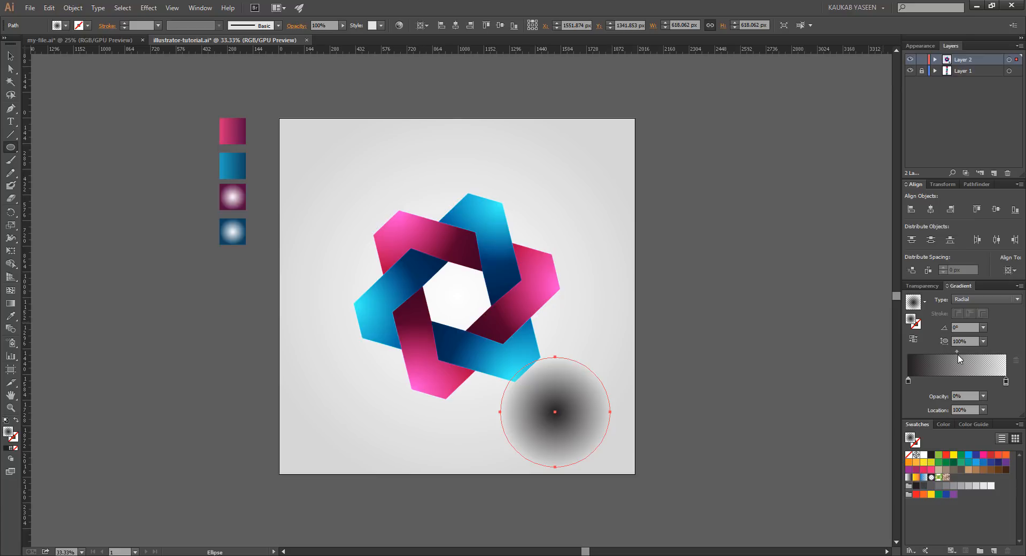
left_click_drag(957, 352, 940, 357)
left_click_drag(1005, 384, 996, 384)
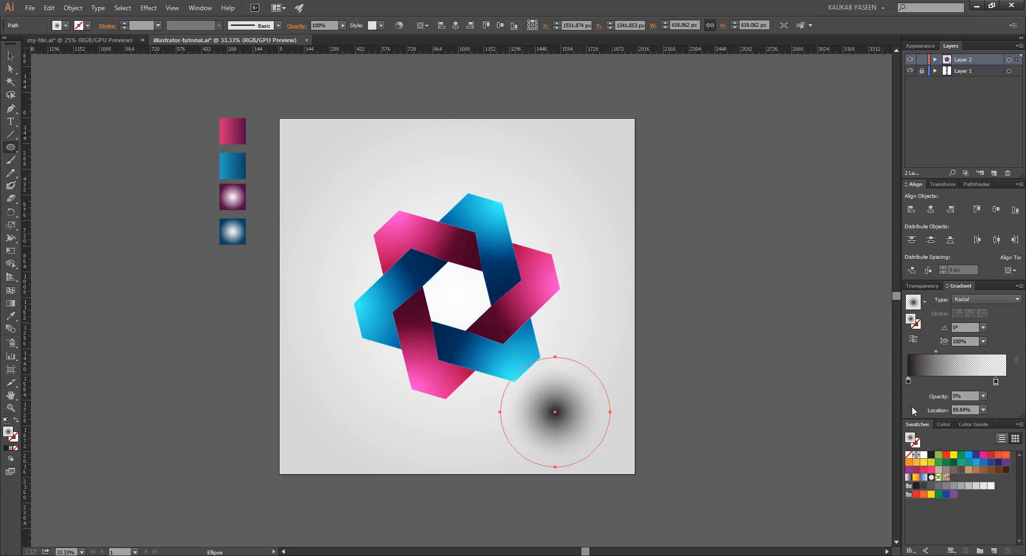
Step: Flatten the gradient circle into a shadow about 618 by 99 px under the star's lowest tip and lower its opacity to 51%
key("v")
left_click_drag(555, 466, 445, 402)
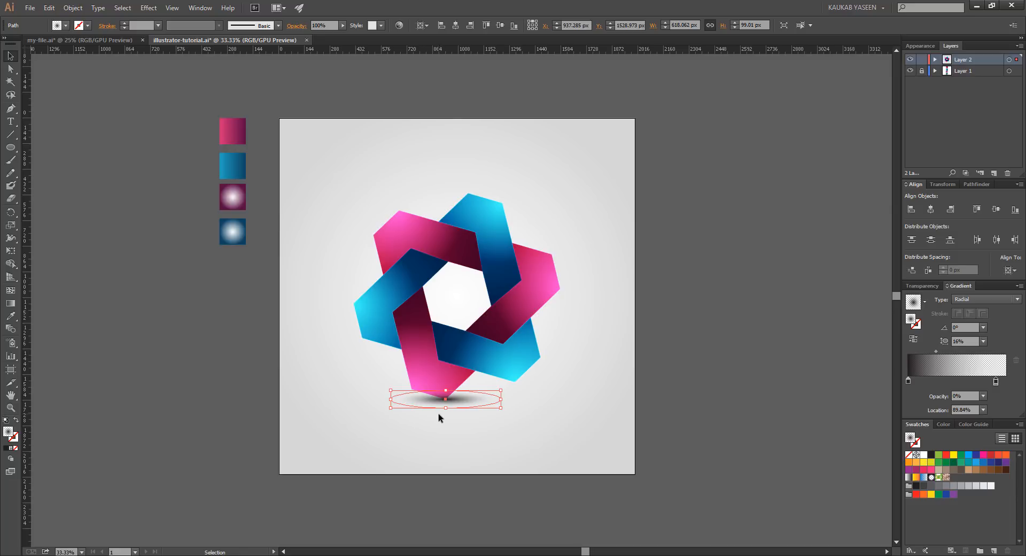
left_click(929, 286)
left_click(1014, 299)
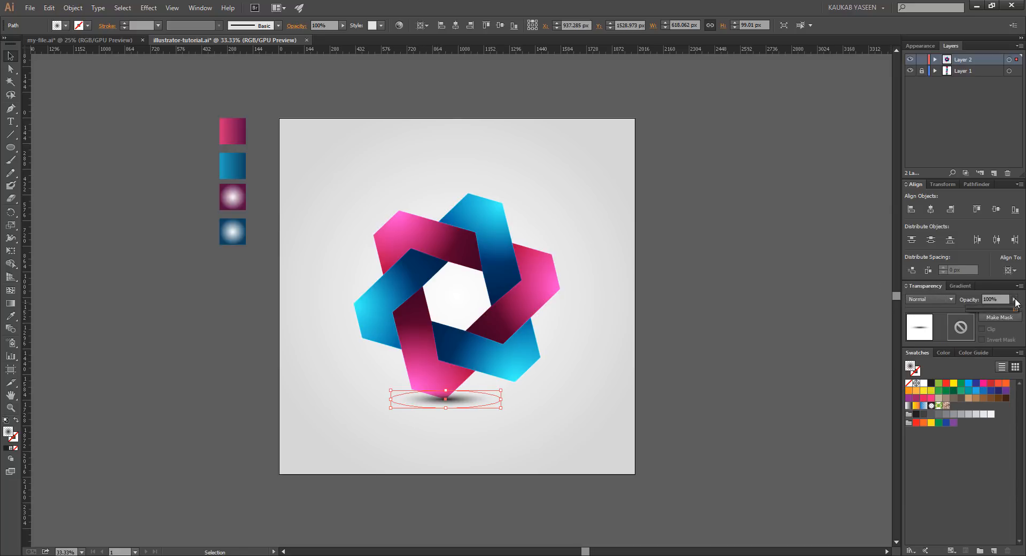
left_click_drag(1015, 311, 992, 314)
left_click(720, 406)
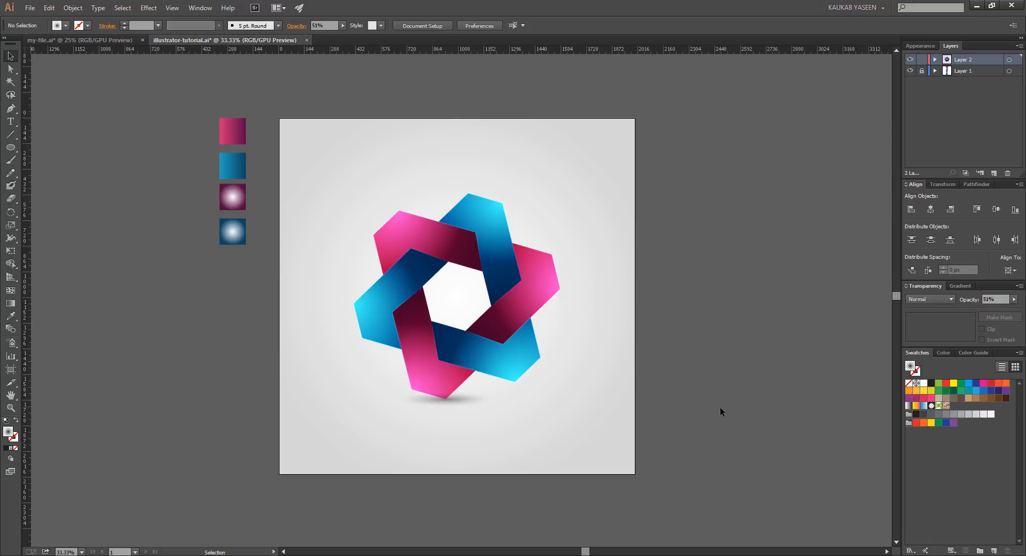